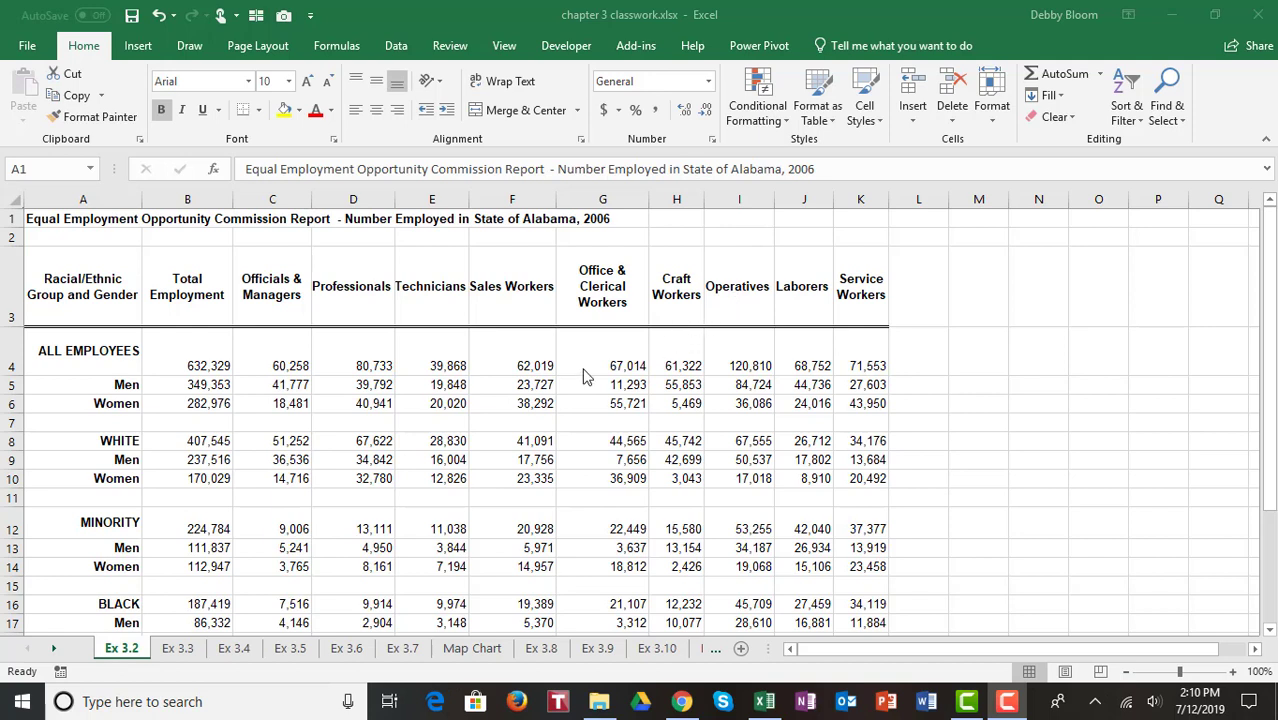
Step: Select the job category headers with the All Employees, Men and Women rows (C3:K6) and insert a clustered column chart
{"action": "left_click", "coordinate": [283, 286]}
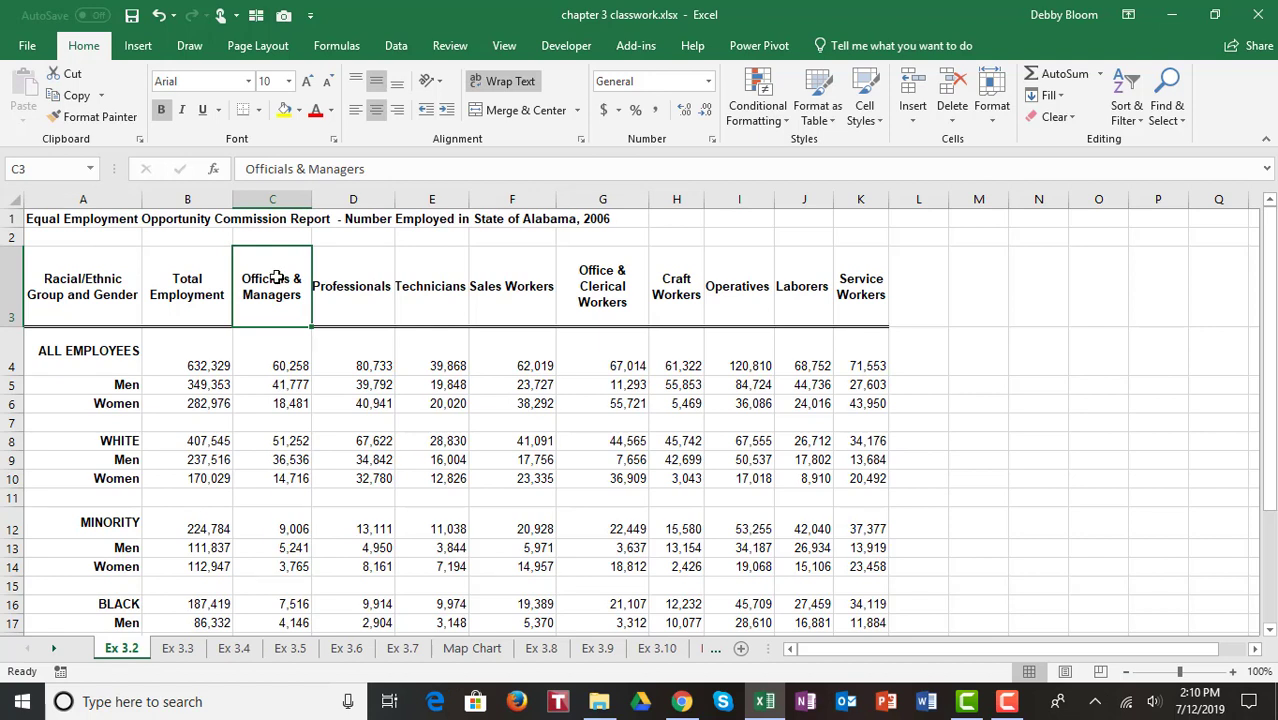
{"action": "left_click_drag", "start_coordinate": [276, 279], "coordinate": [862, 405]}
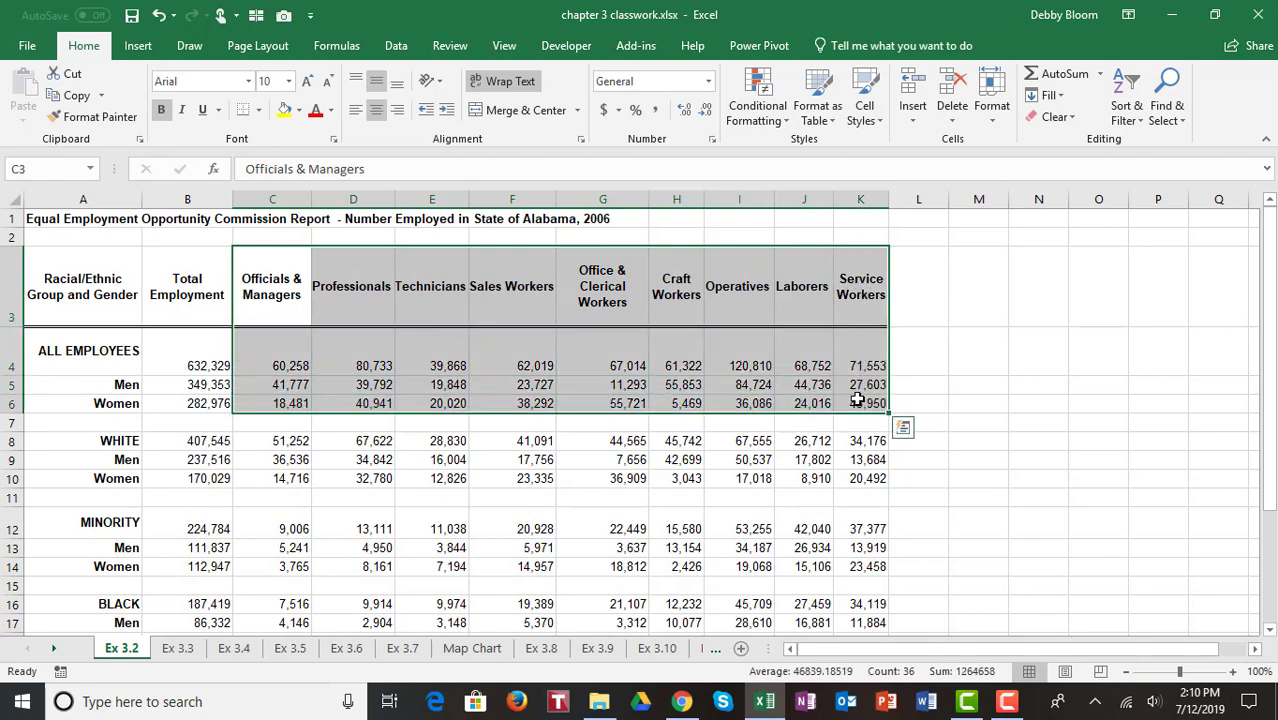
{"action": "left_click", "coordinate": [137, 47]}
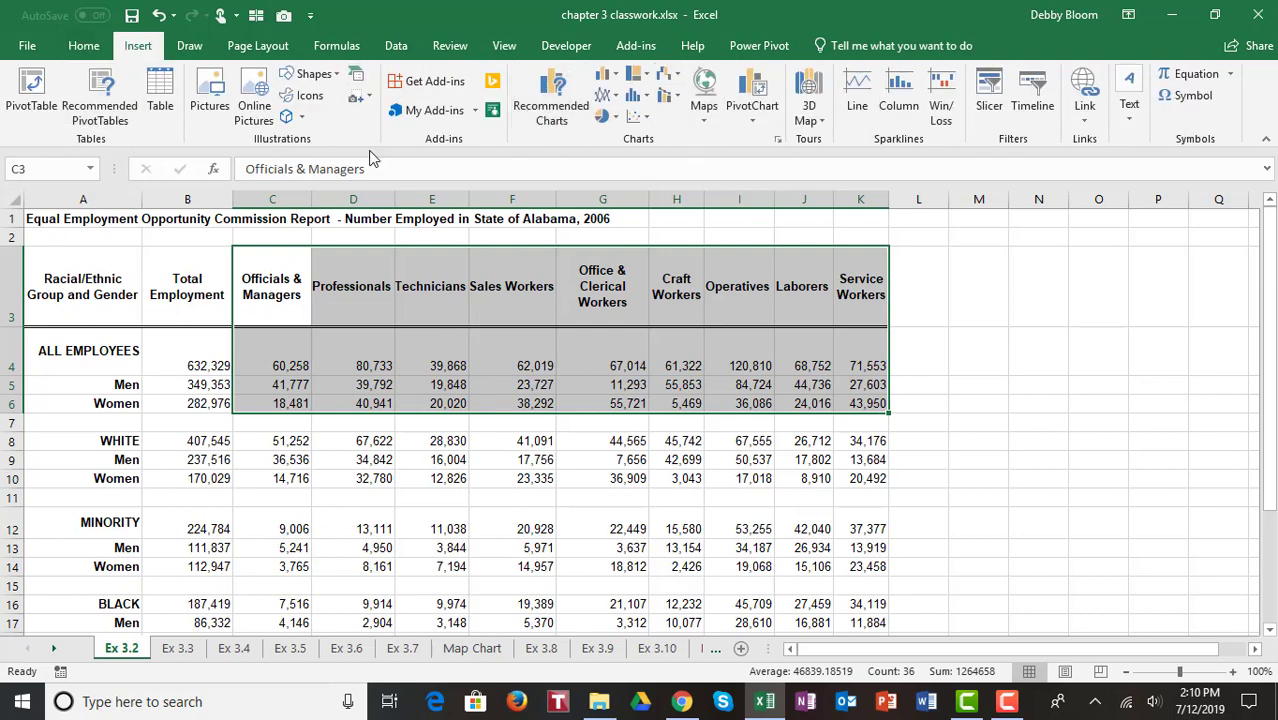
{"action": "left_click", "coordinate": [612, 79]}
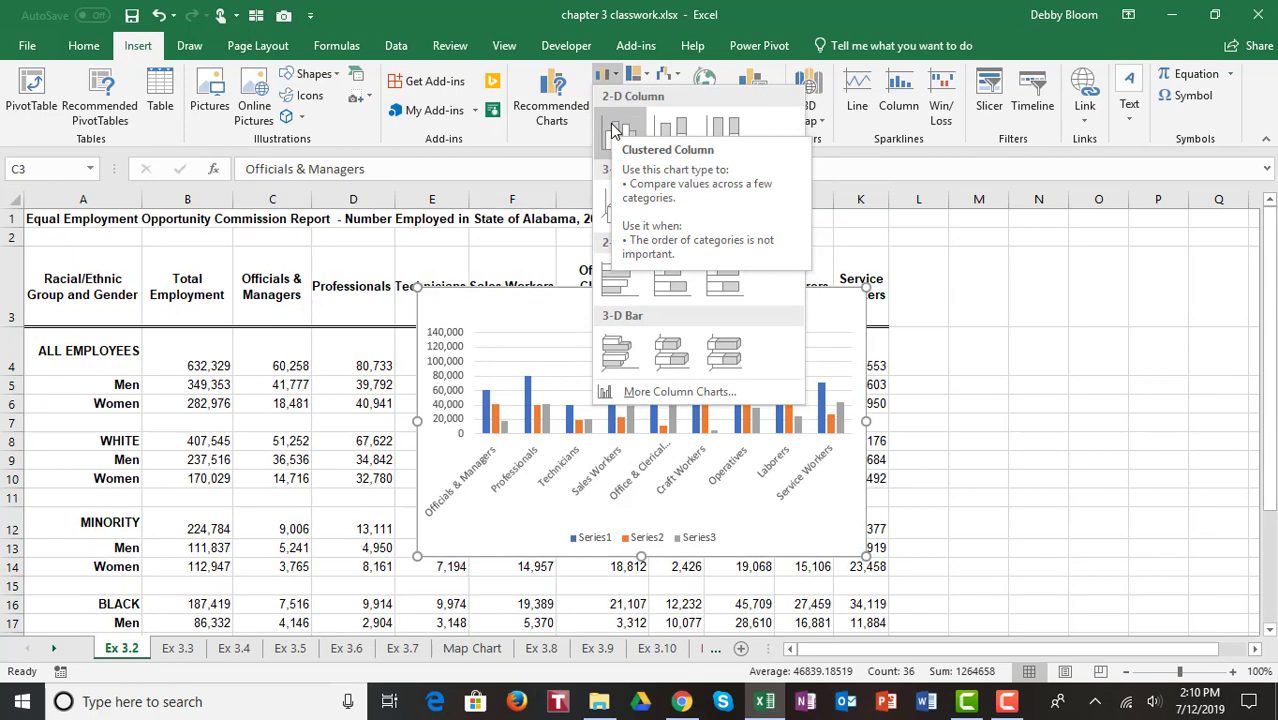
{"action": "left_click", "coordinate": [614, 131]}
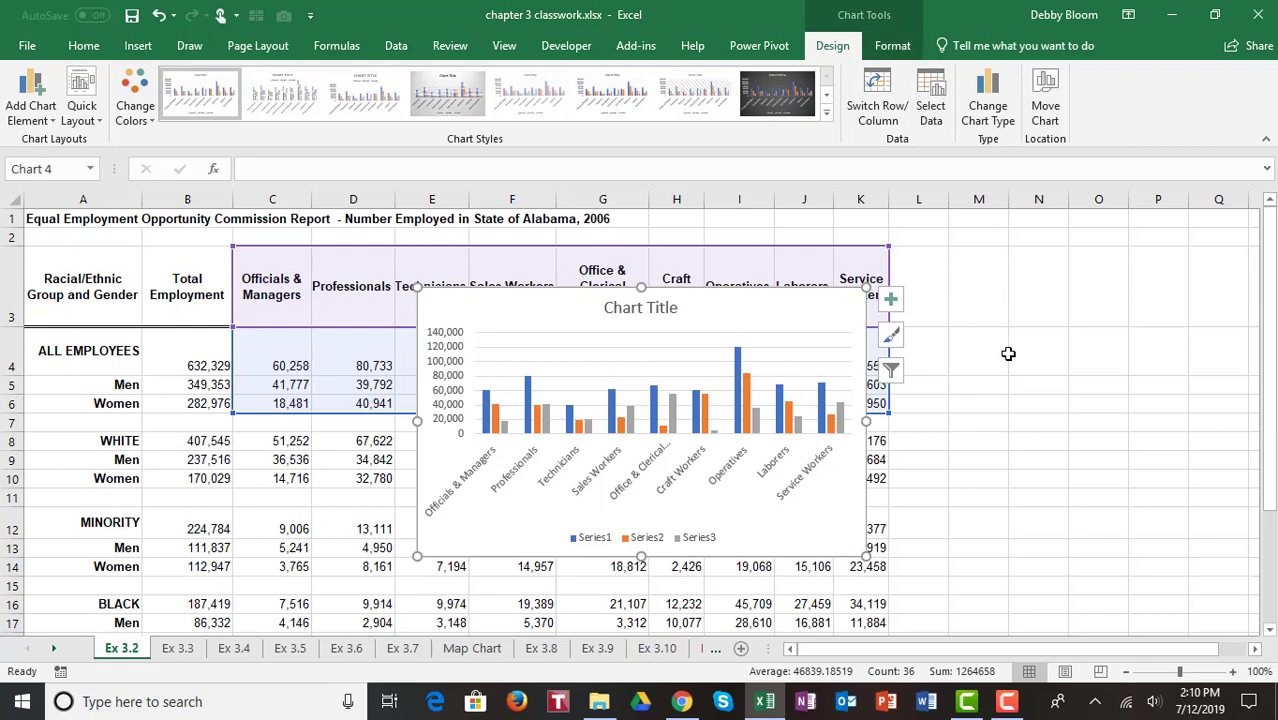
{"action": "left_click", "coordinate": [998, 338]}
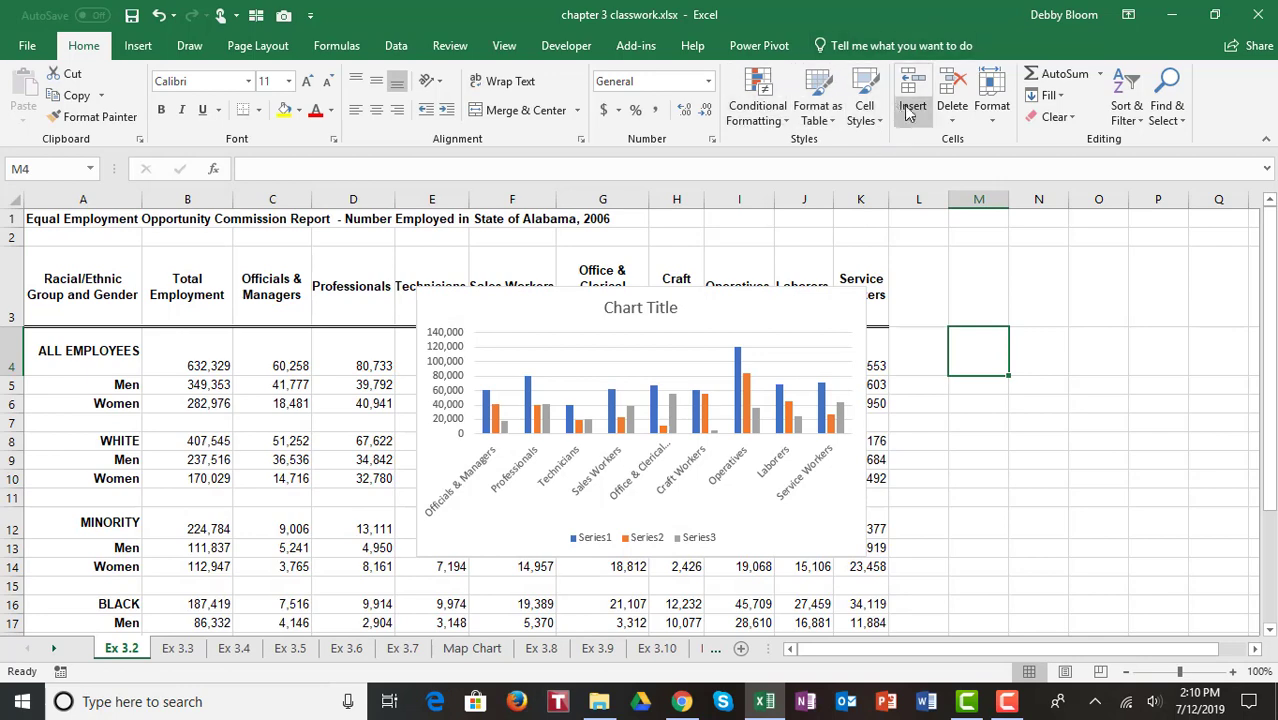
{"action": "left_click", "coordinate": [797, 314]}
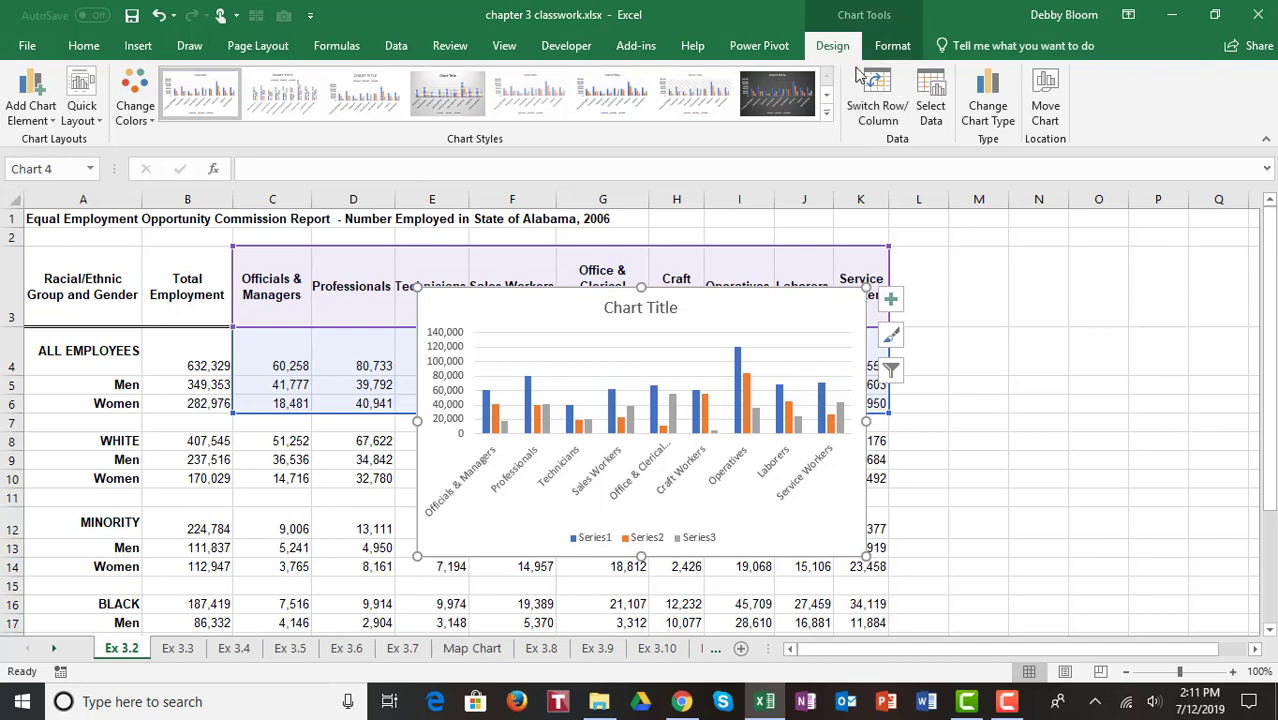
{"action": "left_click", "coordinate": [891, 44]}
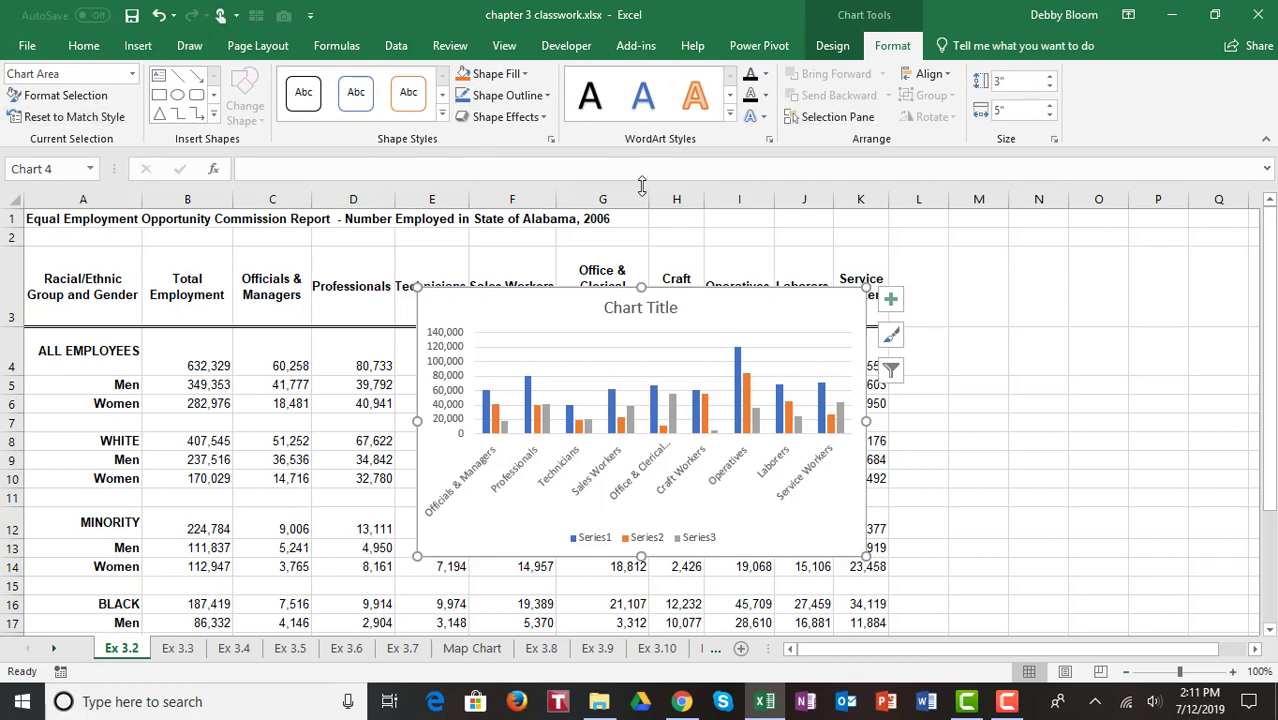
{"action": "left_click", "coordinate": [836, 50]}
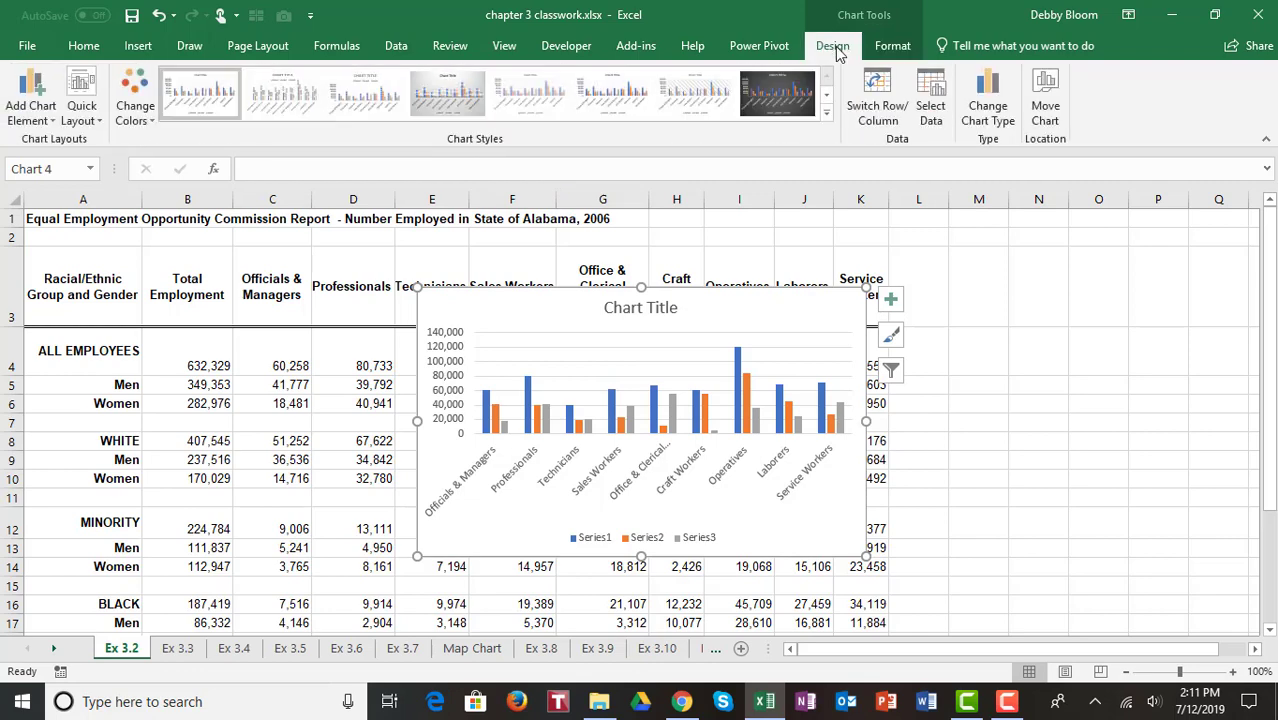
Step: Replace the chart title text with Alabama Employment
{"action": "left_click", "coordinate": [666, 309]}
{"action": "left_click_drag", "start_coordinate": [680, 308], "coordinate": [604, 308]}
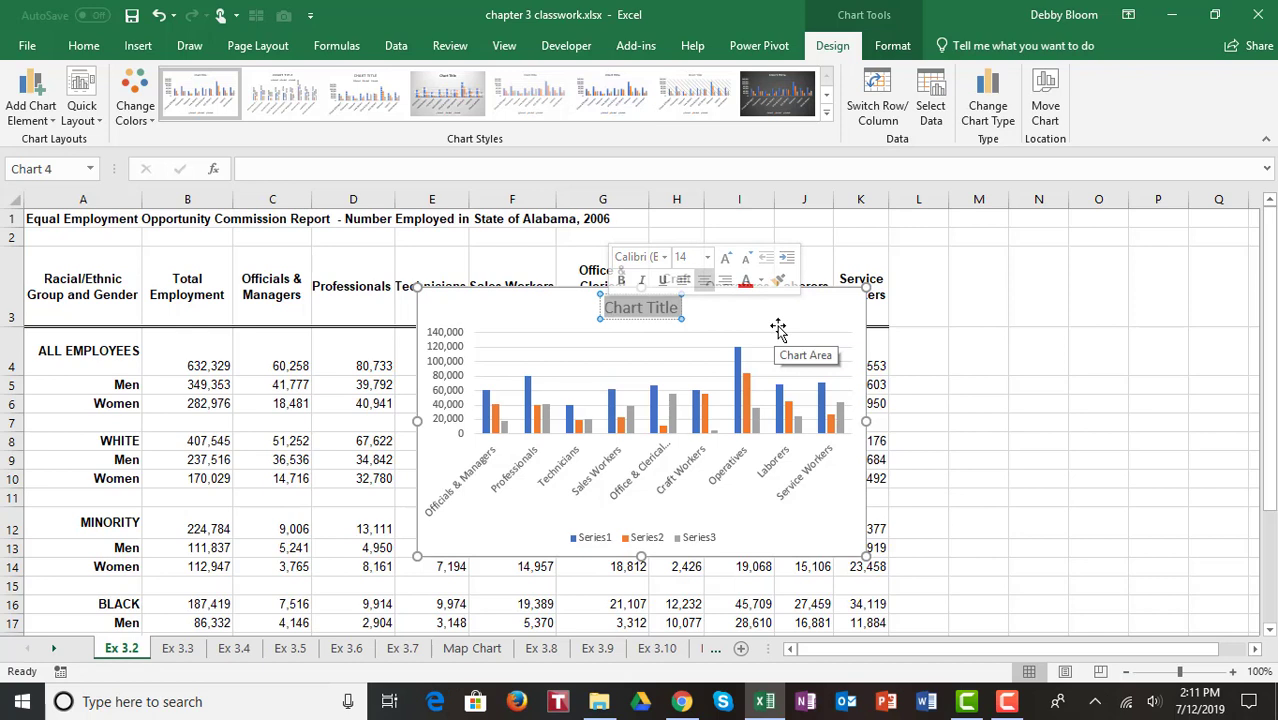
{"action": "type", "text": "aLAB"}
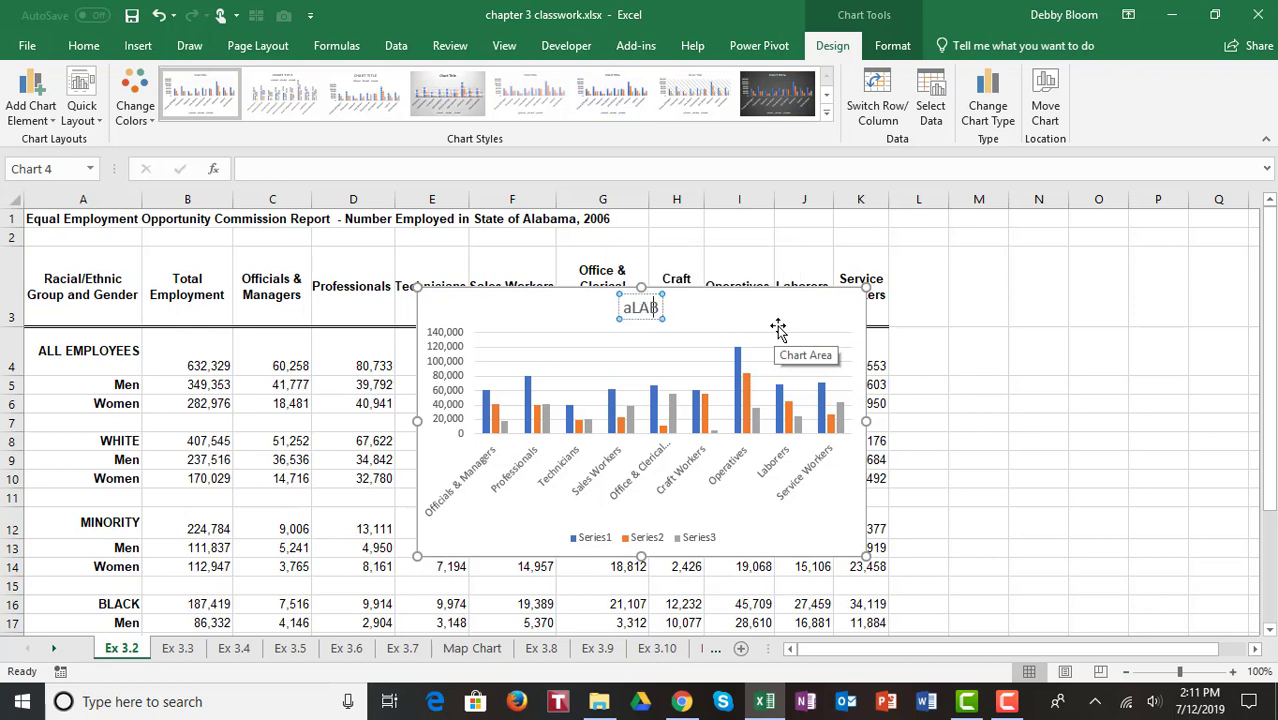
{"action": "type", "text": "AMA"}
{"action": "key", "text": "BackSpace"}
{"action": "key", "text": "BackSpace"}
{"action": "key", "text": "BackSpace"}
{"action": "key", "text": "BackSpace"}
{"action": "key", "text": "BackSpace"}
{"action": "key", "text": "BackSpace"}
{"action": "key", "text": "BackSpace"}
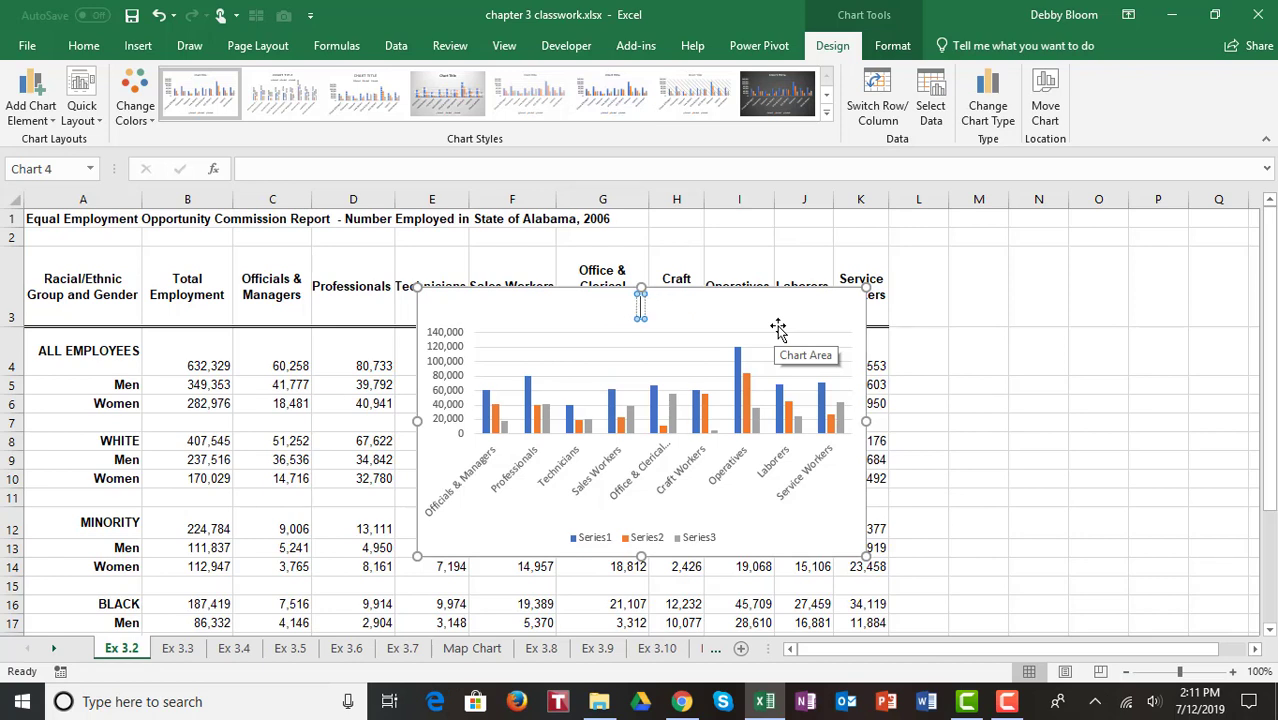
{"action": "type", "text": "Alaba"}
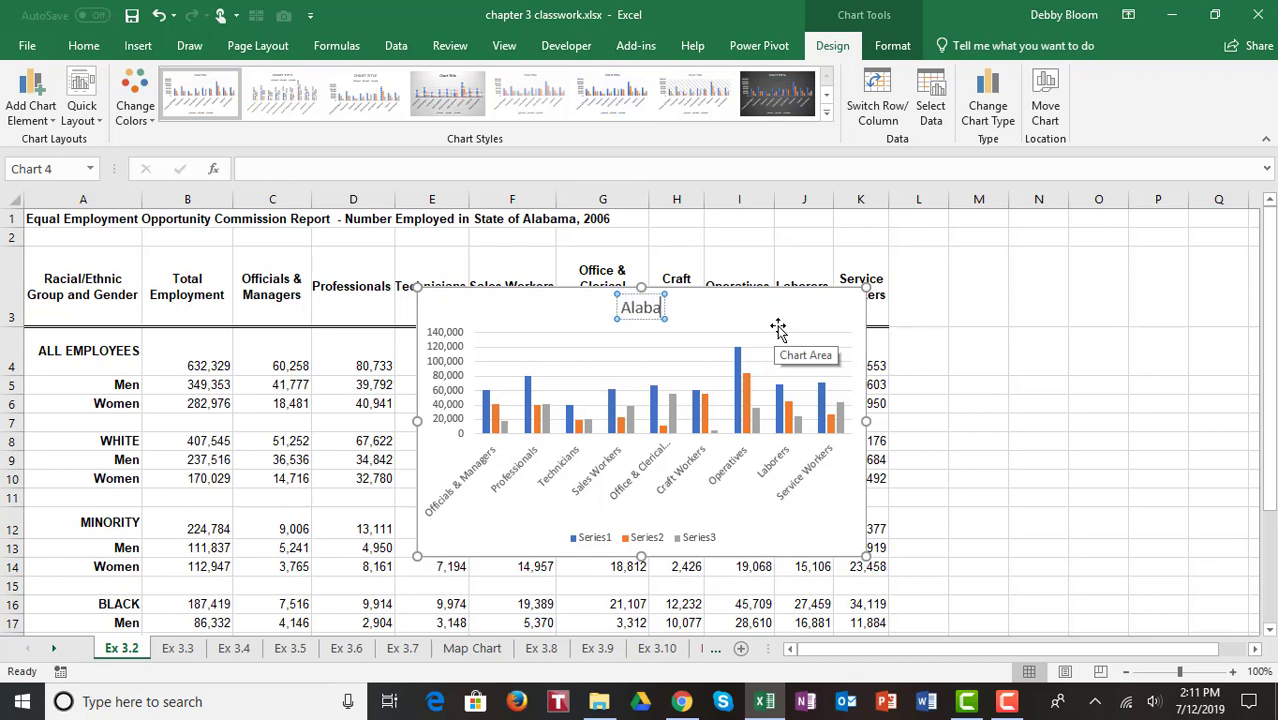
{"action": "type", "text": "ma Emplo"}
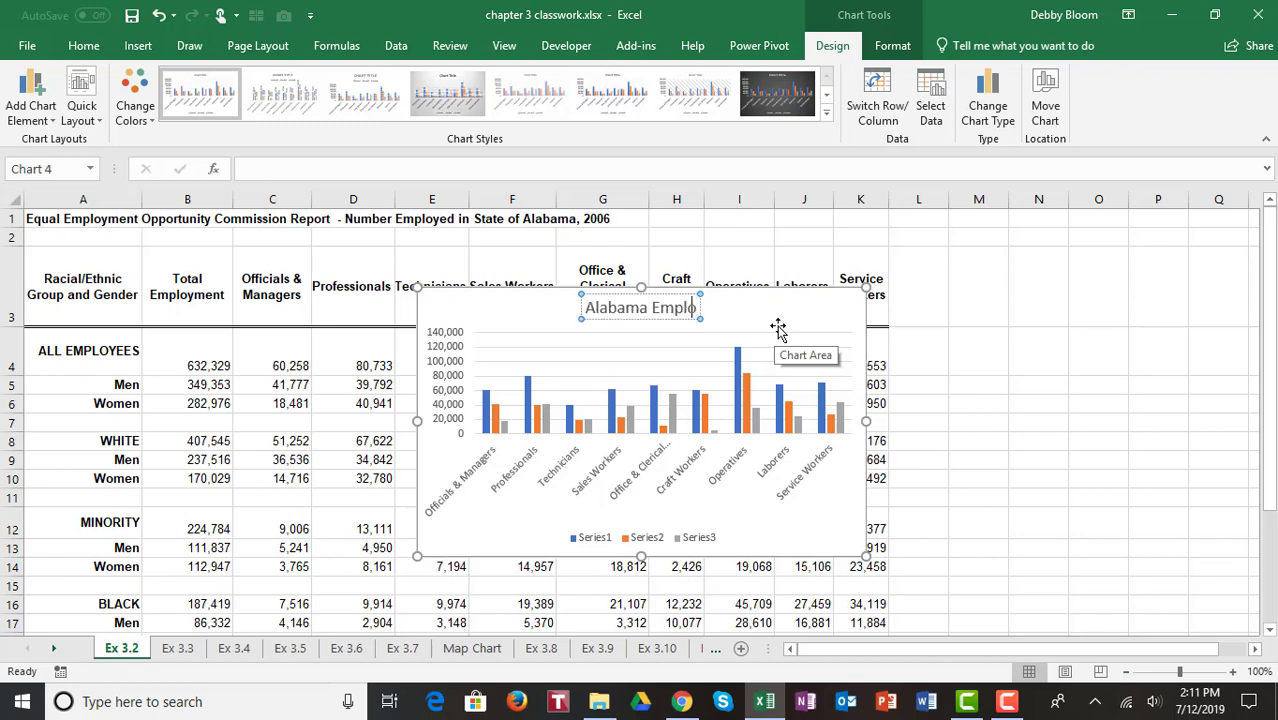
{"action": "type", "text": "yment"}
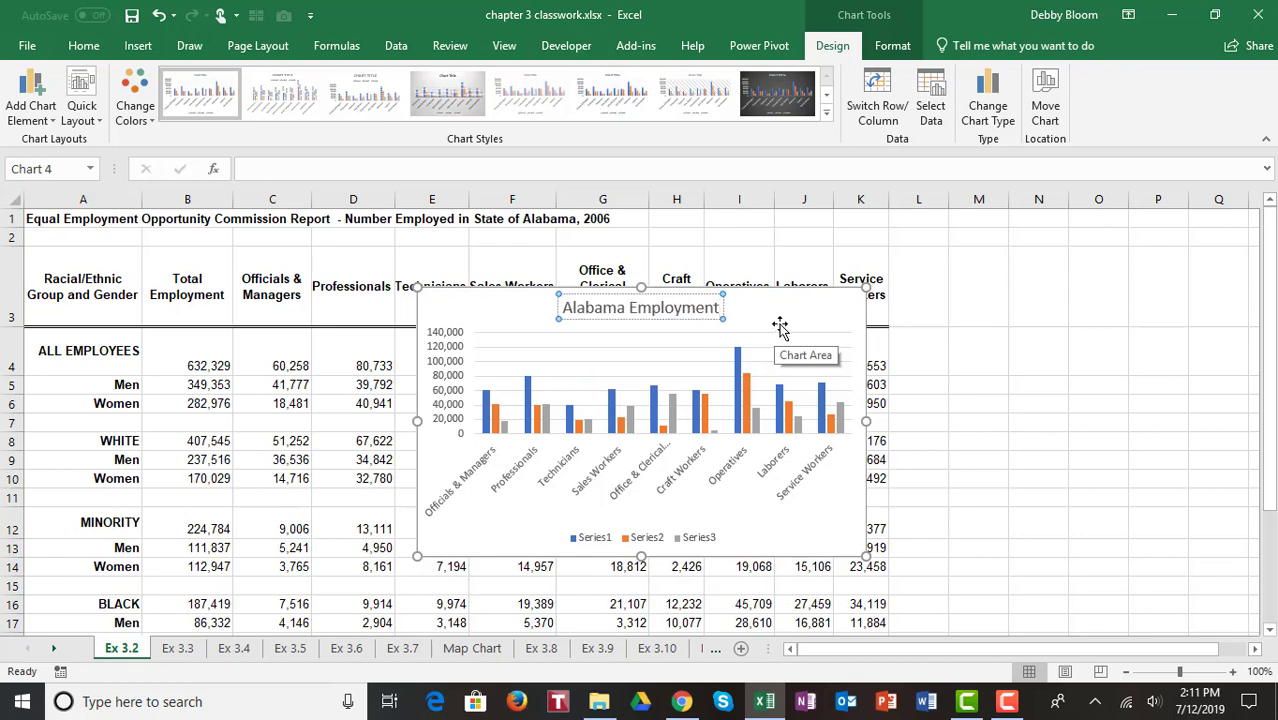
{"action": "left_click", "coordinate": [798, 312]}
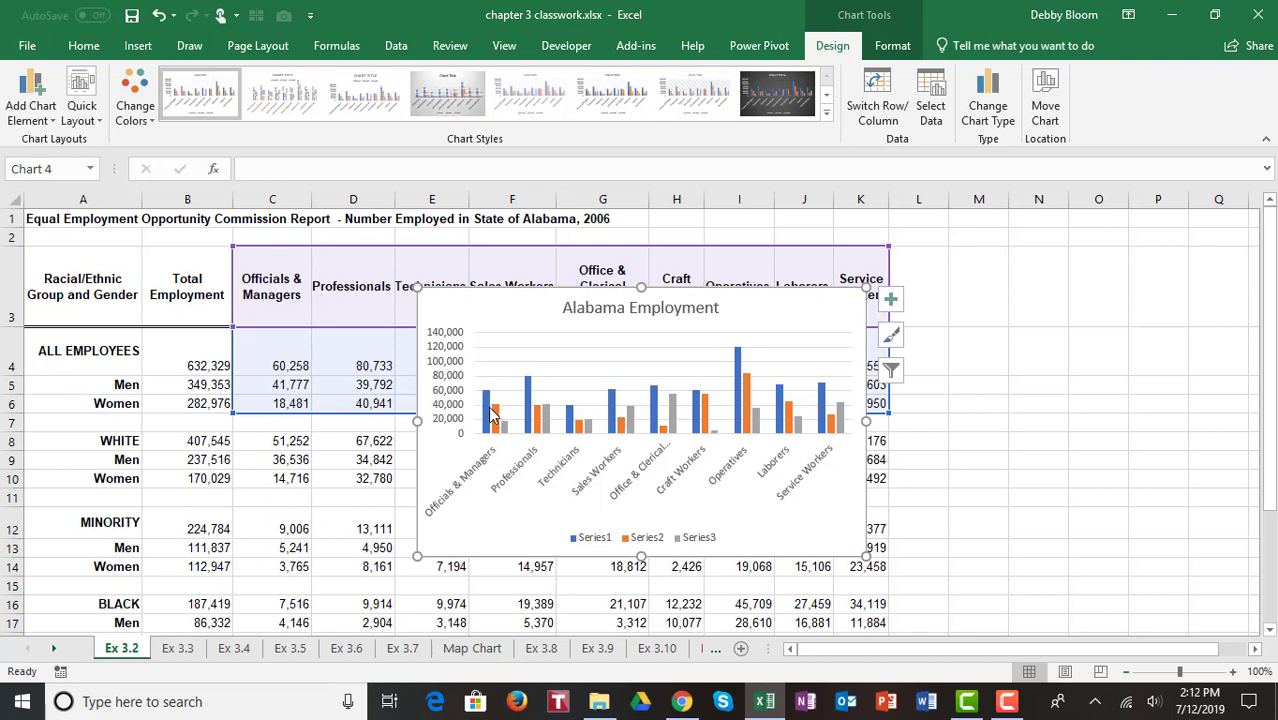
Step: Open the chart's data source and rename the first series as All Employees
{"action": "mouse_move", "coordinate": [489, 418]}
{"action": "left_click", "coordinate": [487, 412]}
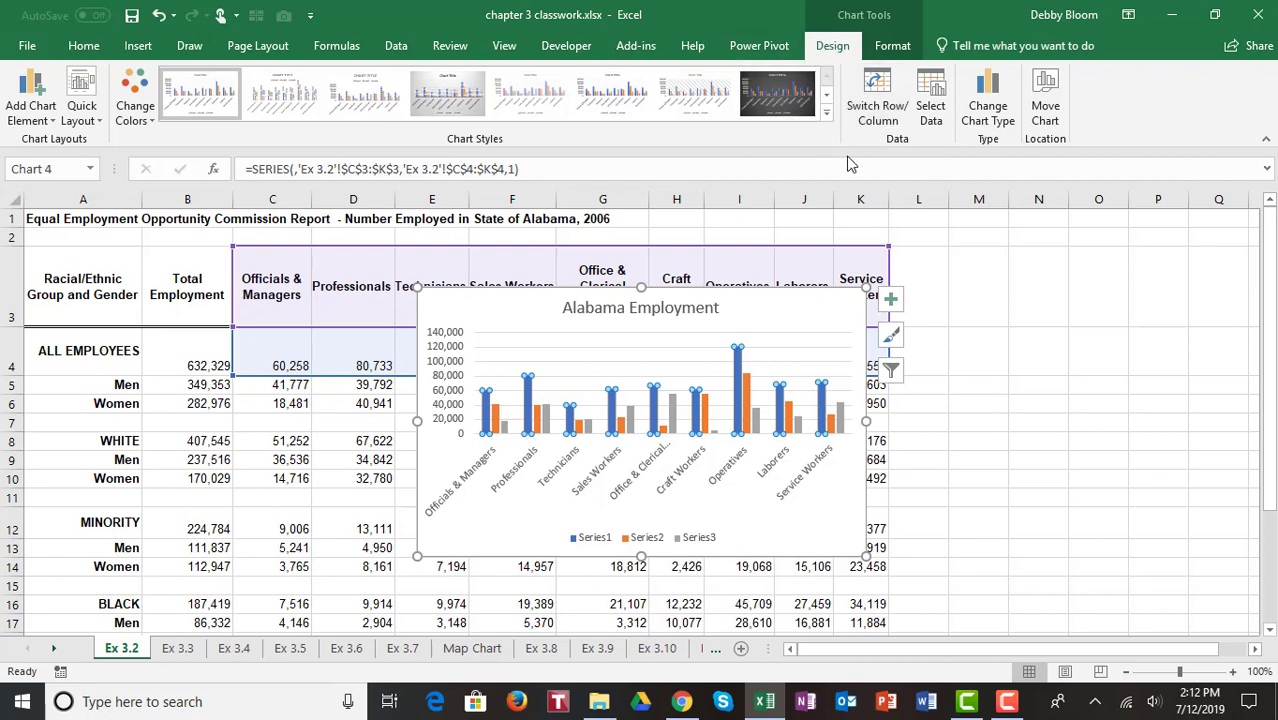
{"action": "left_click", "coordinate": [932, 100]}
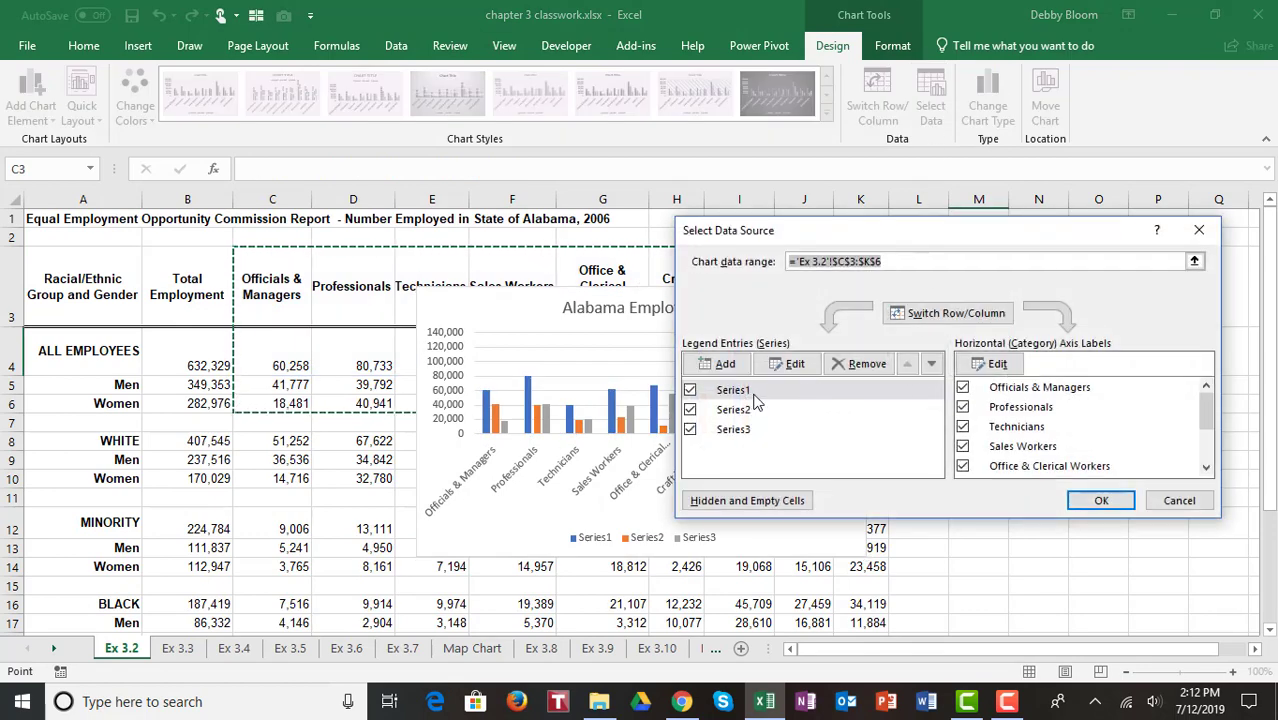
{"action": "left_click", "coordinate": [772, 392]}
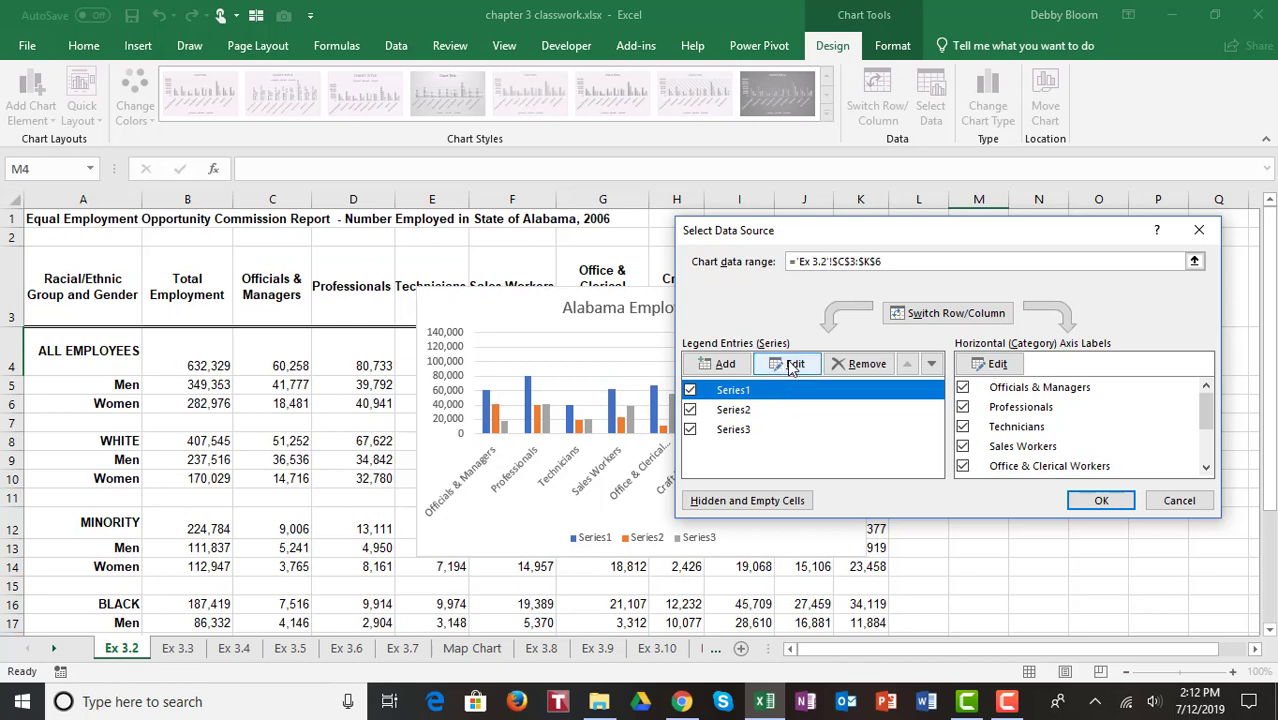
{"action": "left_click", "coordinate": [793, 366]}
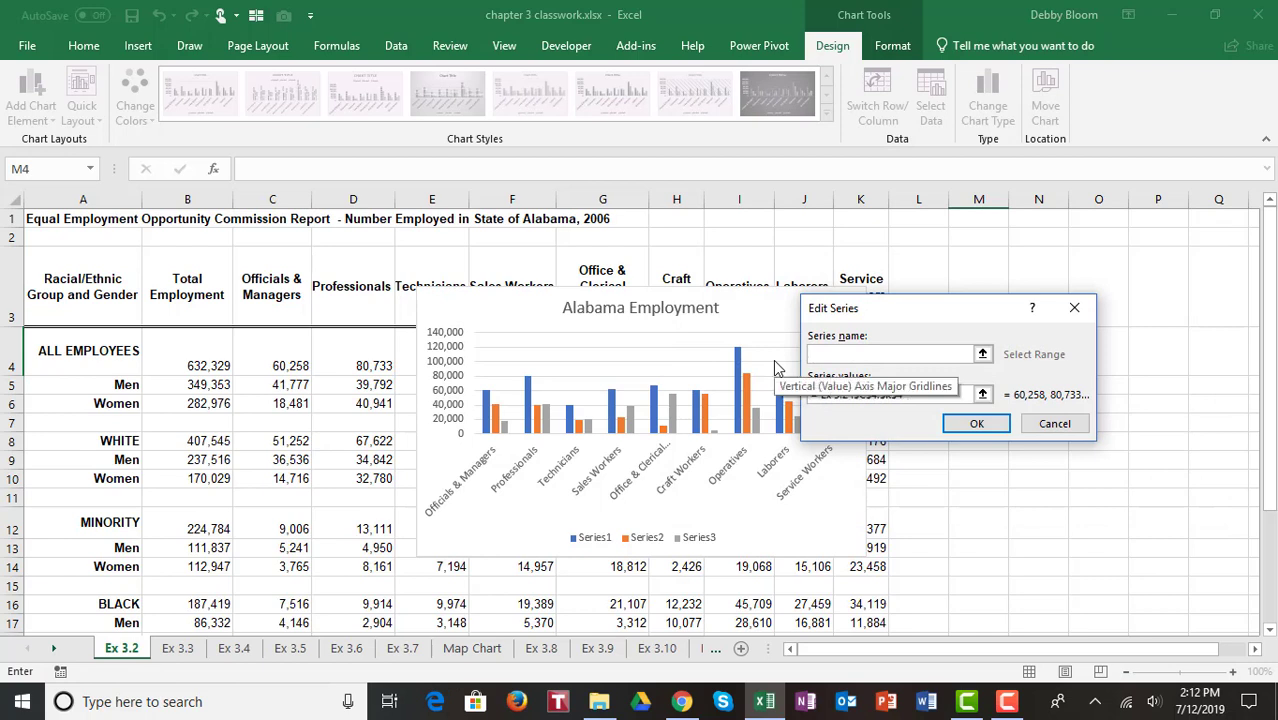
{"action": "type", "text": "All Employees"}
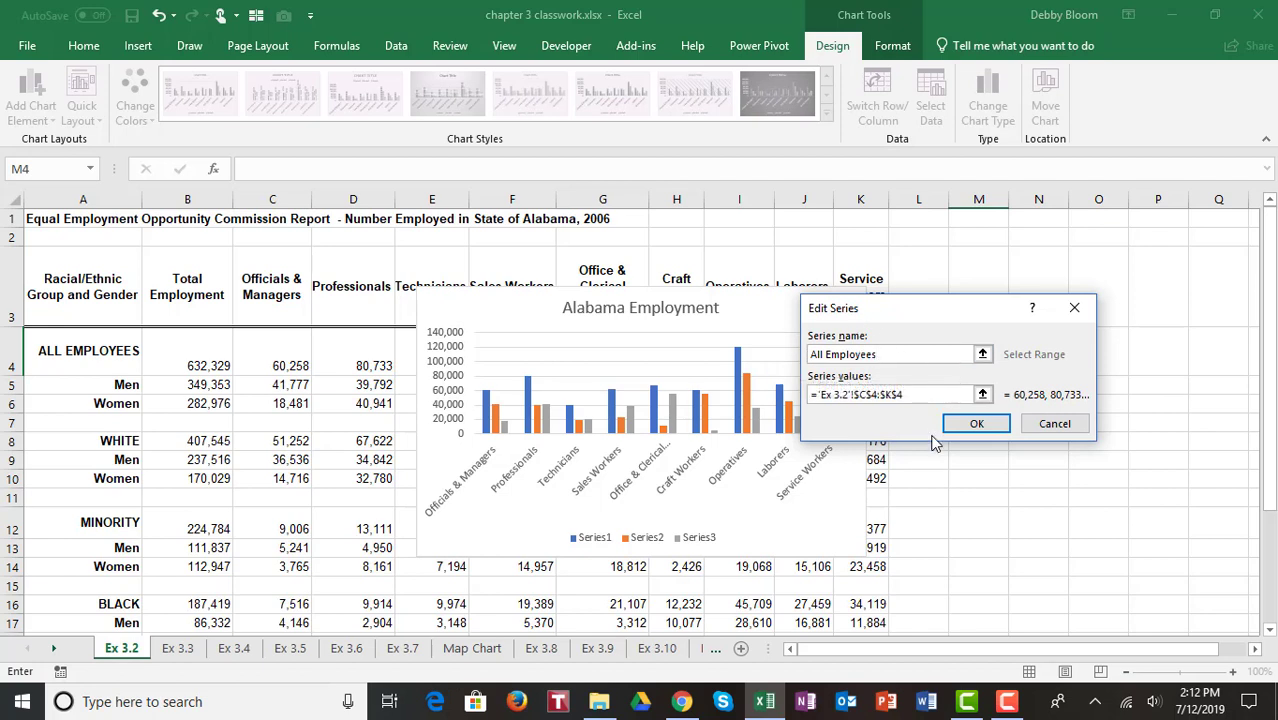
{"action": "left_click", "coordinate": [977, 428]}
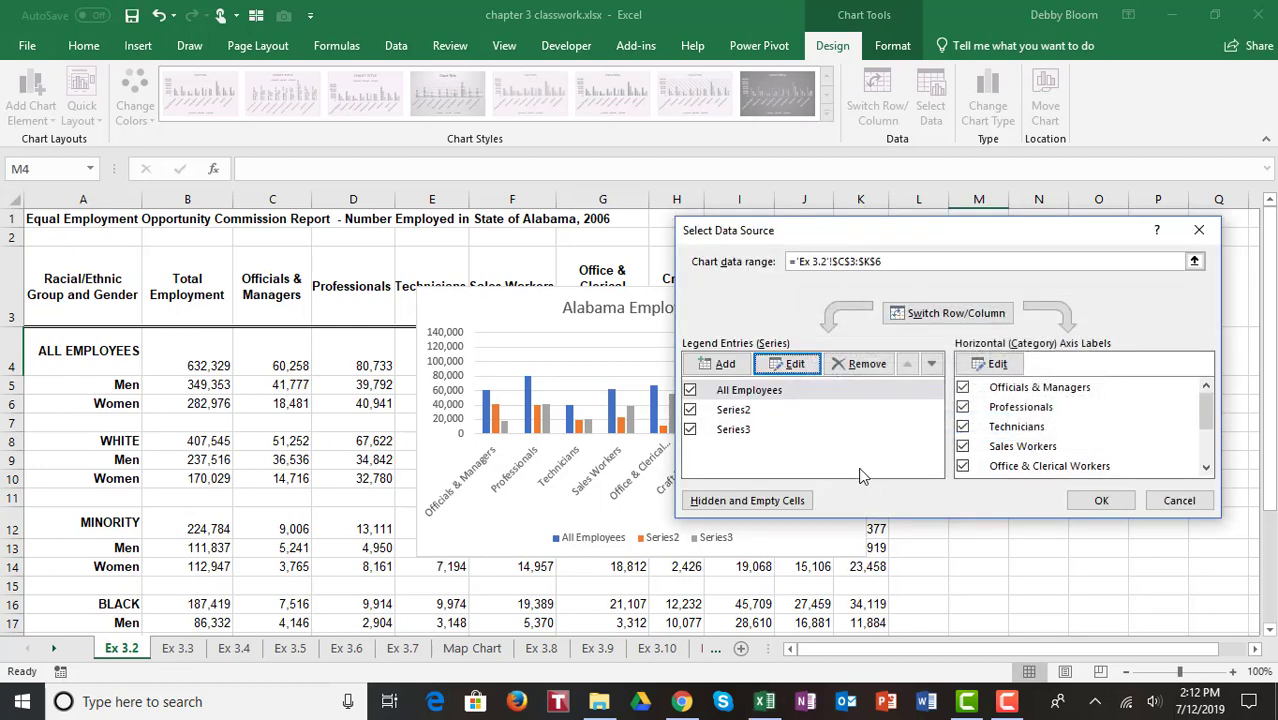
Step: Rename the second series as Men
{"action": "left_click", "coordinate": [779, 414]}
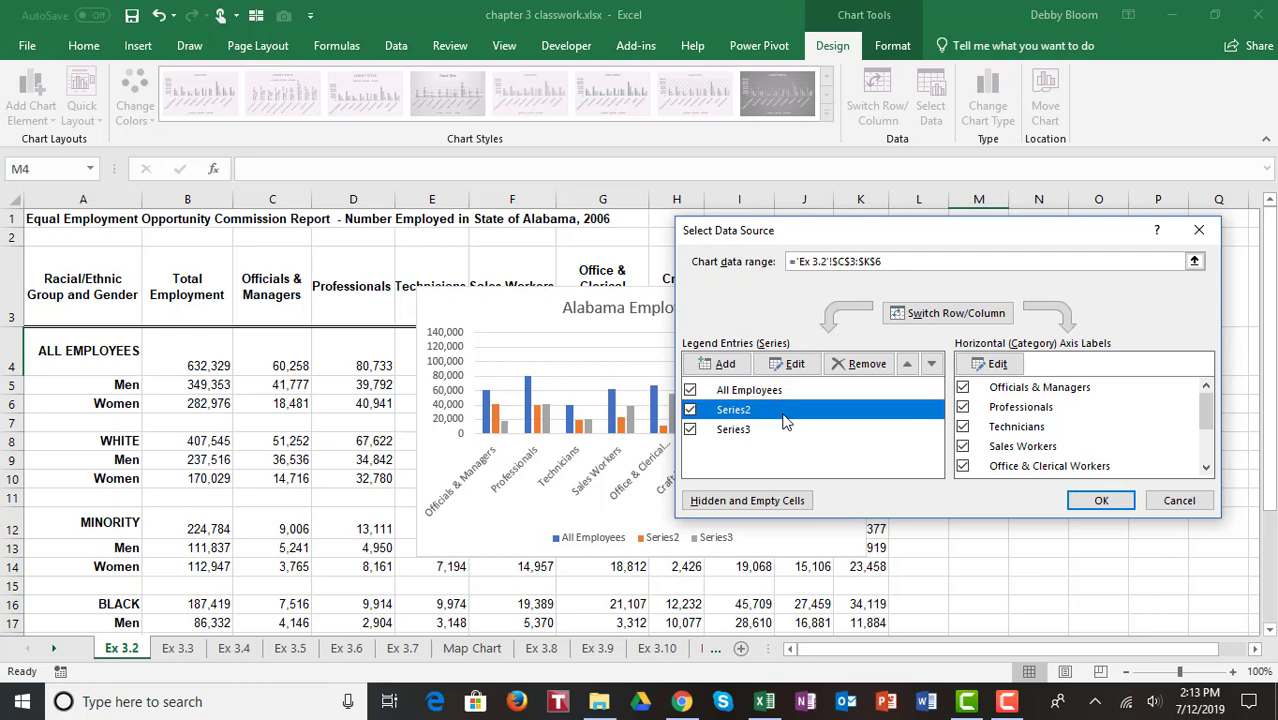
{"action": "left_click", "coordinate": [803, 369]}
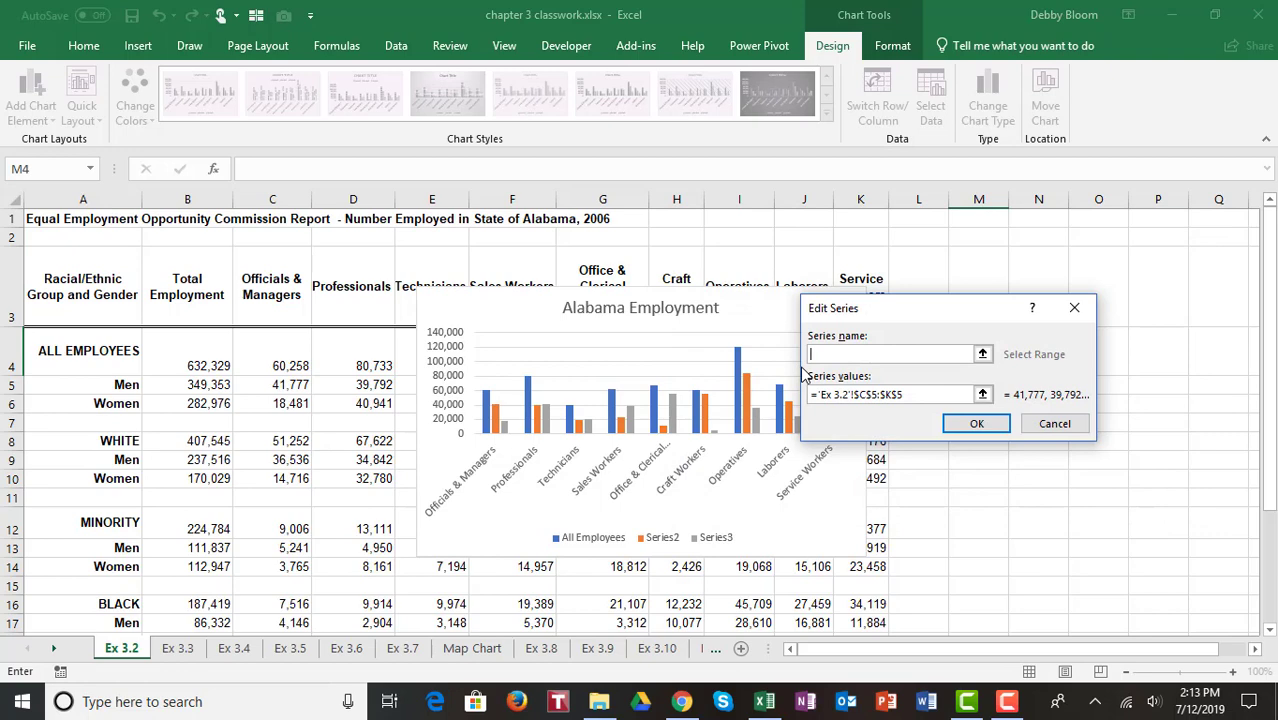
{"action": "type", "text": "Men"}
{"action": "left_click", "coordinate": [973, 425]}
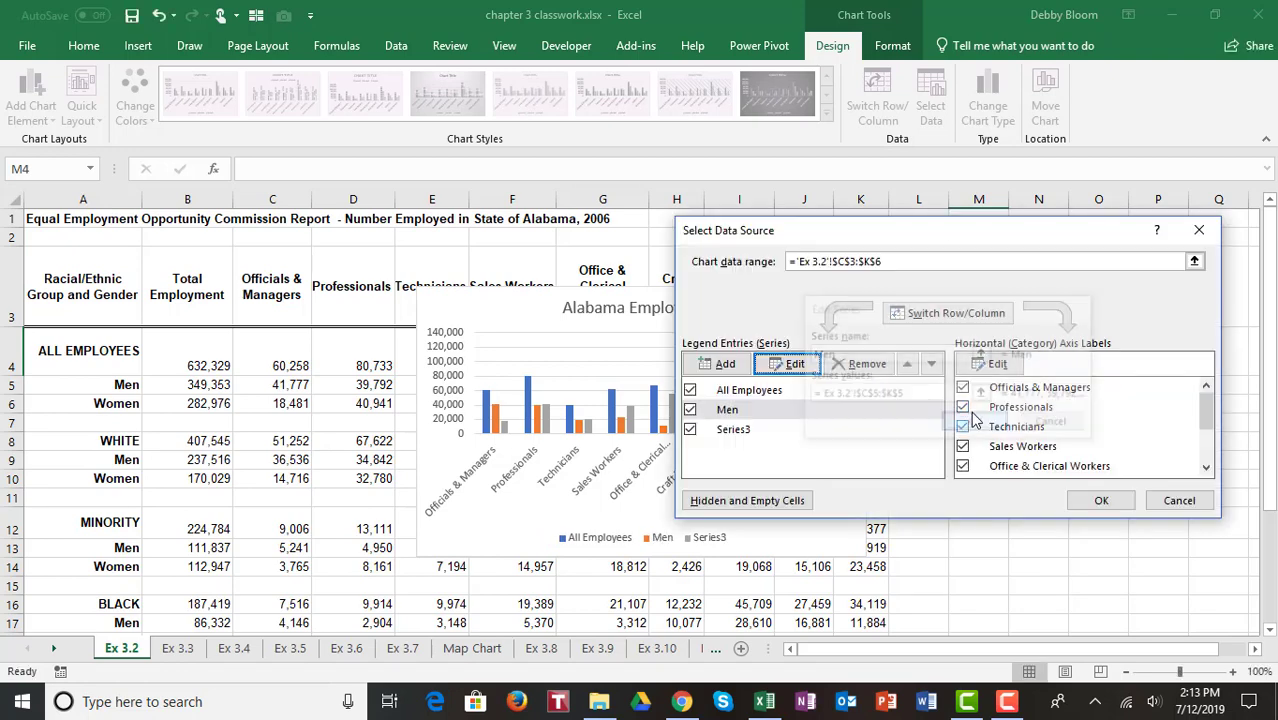
Step: Rename the third series as Women and close the data source dialog
{"action": "left_click", "coordinate": [752, 436]}
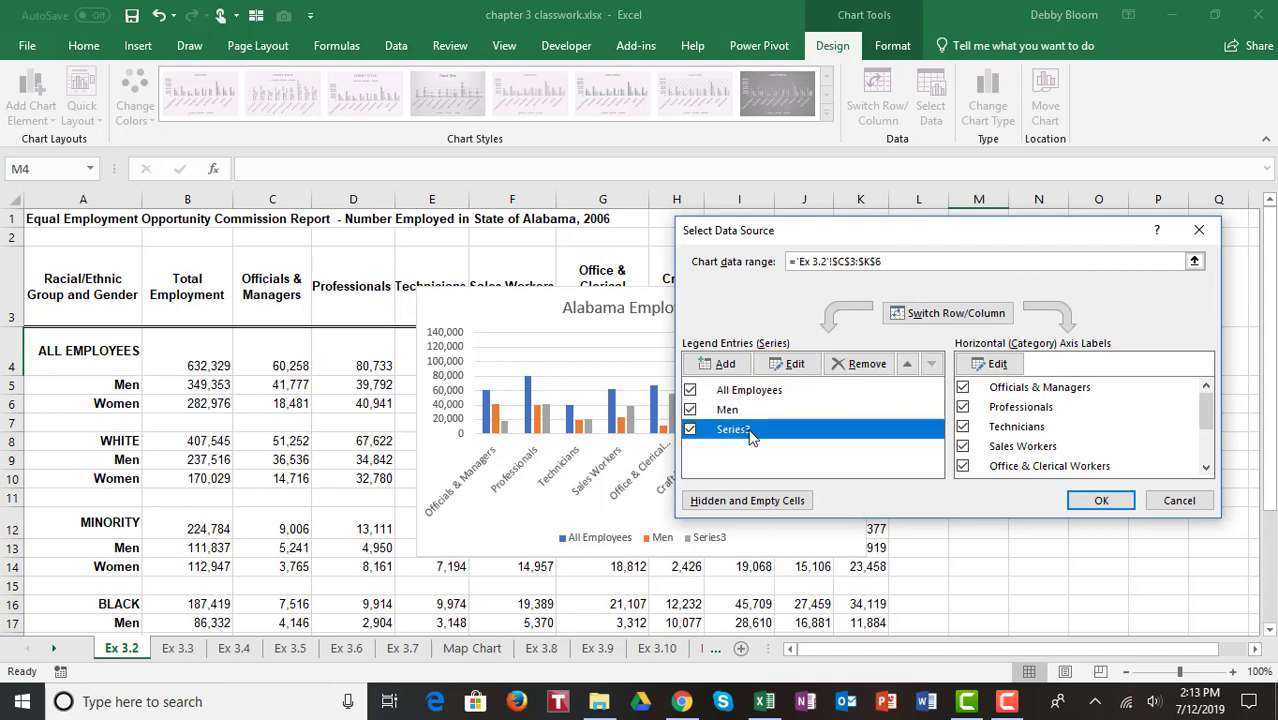
{"action": "left_click", "coordinate": [791, 366]}
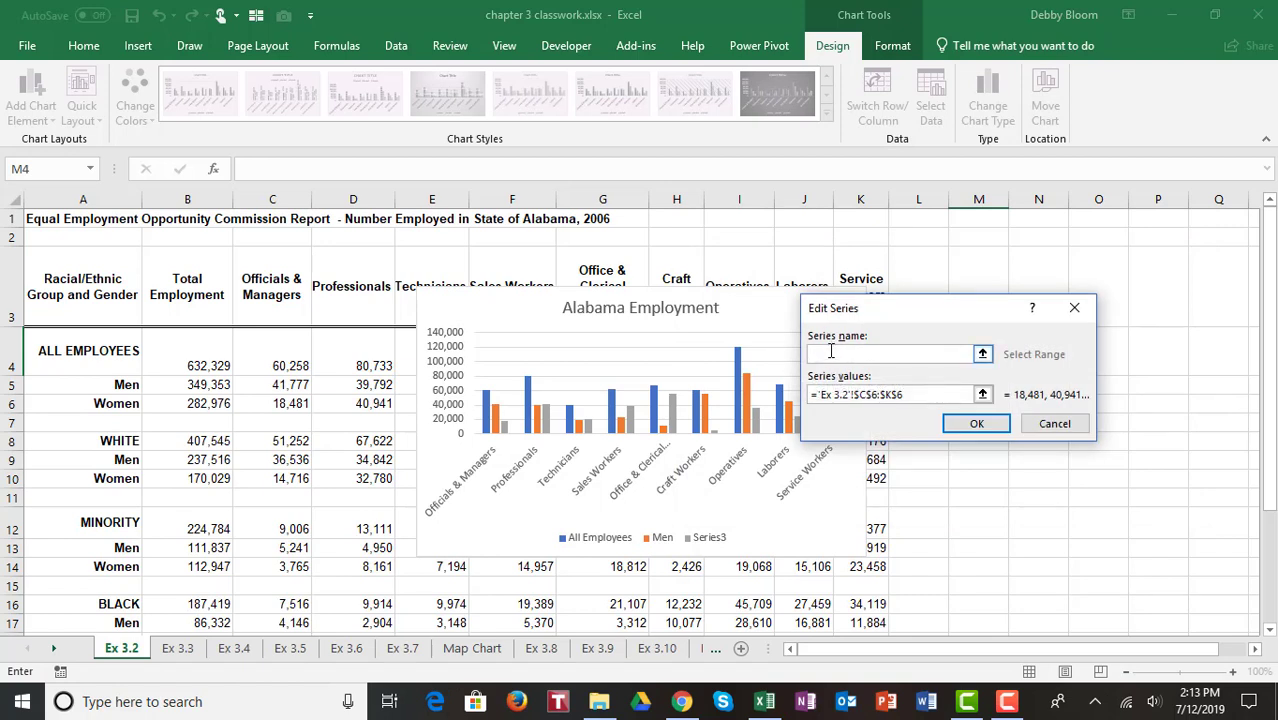
{"action": "type", "text": "Women"}
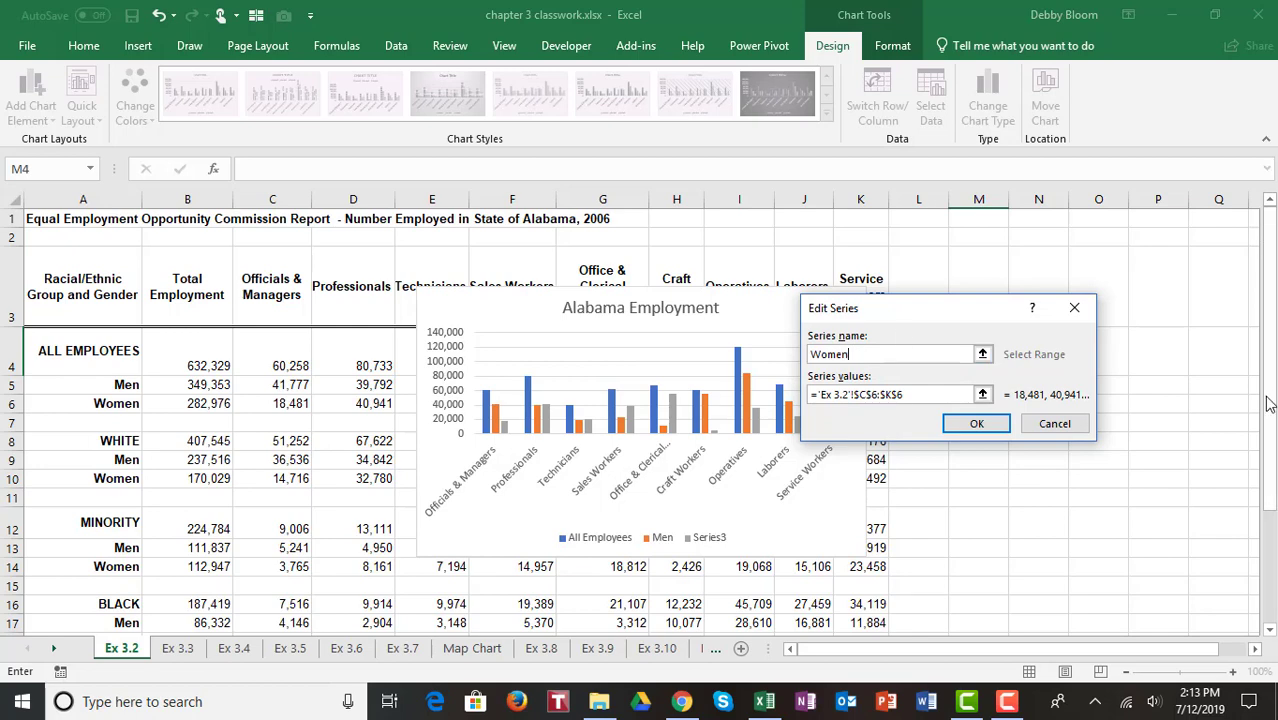
{"action": "left_click", "coordinate": [966, 426]}
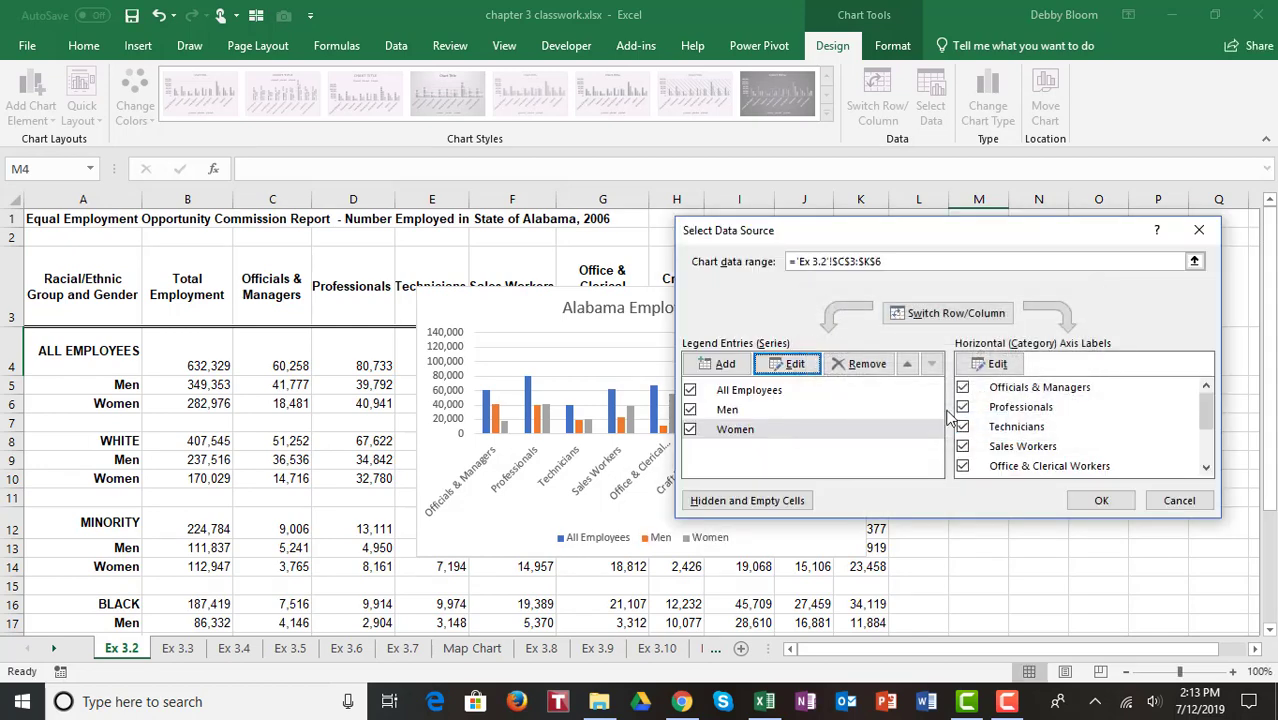
{"action": "left_click", "coordinate": [1100, 502]}
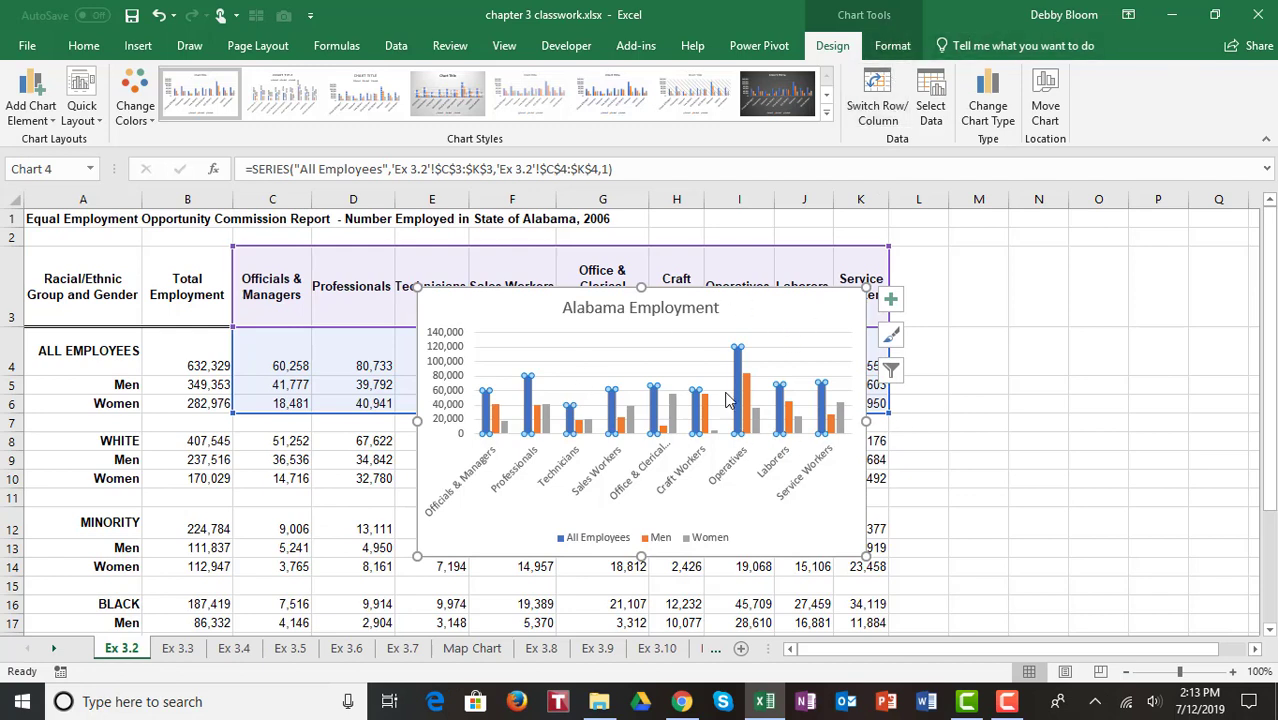
Step: Add a data table with legend keys to the chart
{"action": "mouse_move", "coordinate": [701, 437]}
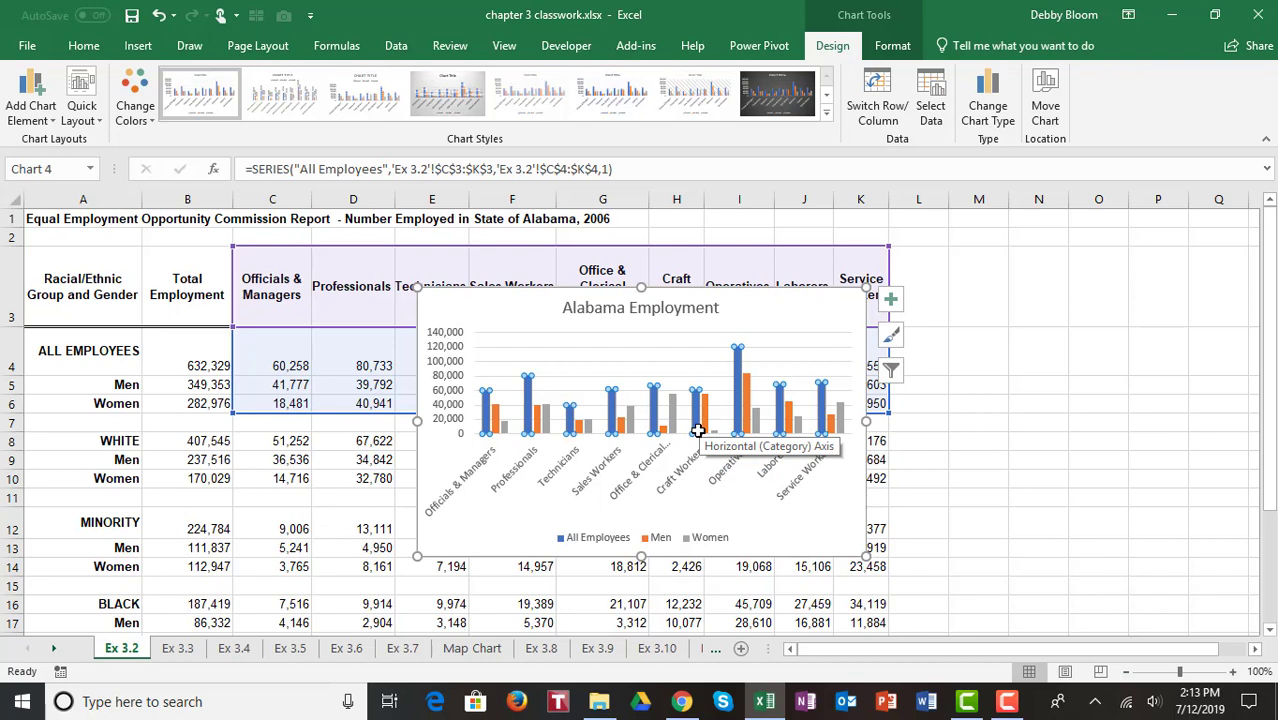
{"action": "left_click", "coordinate": [465, 533]}
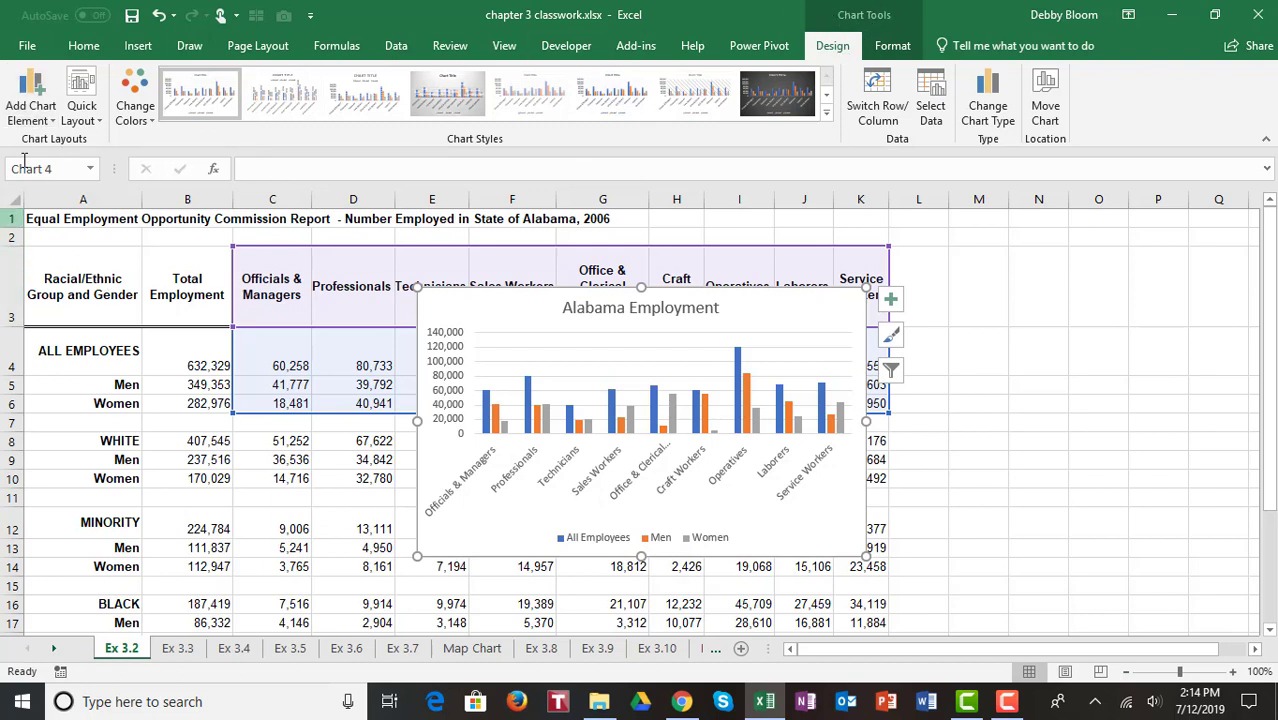
{"action": "left_click", "coordinate": [27, 110]}
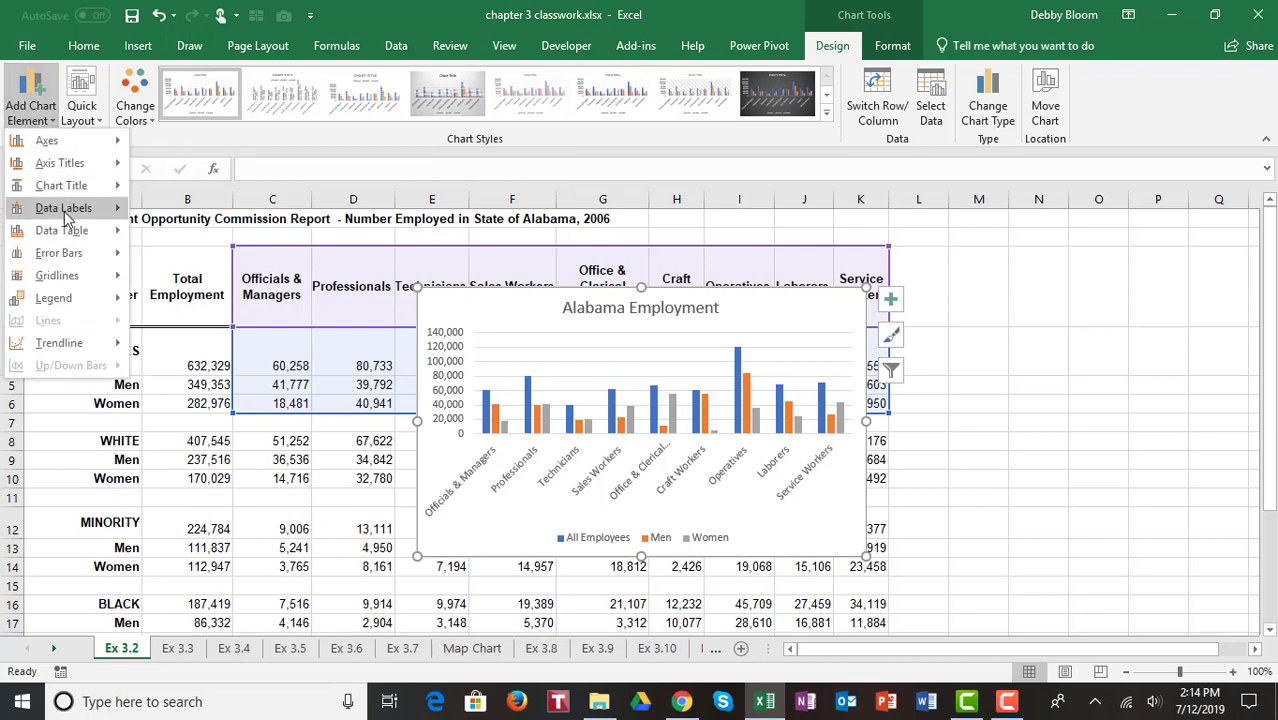
{"action": "mouse_move", "coordinate": [70, 237]}
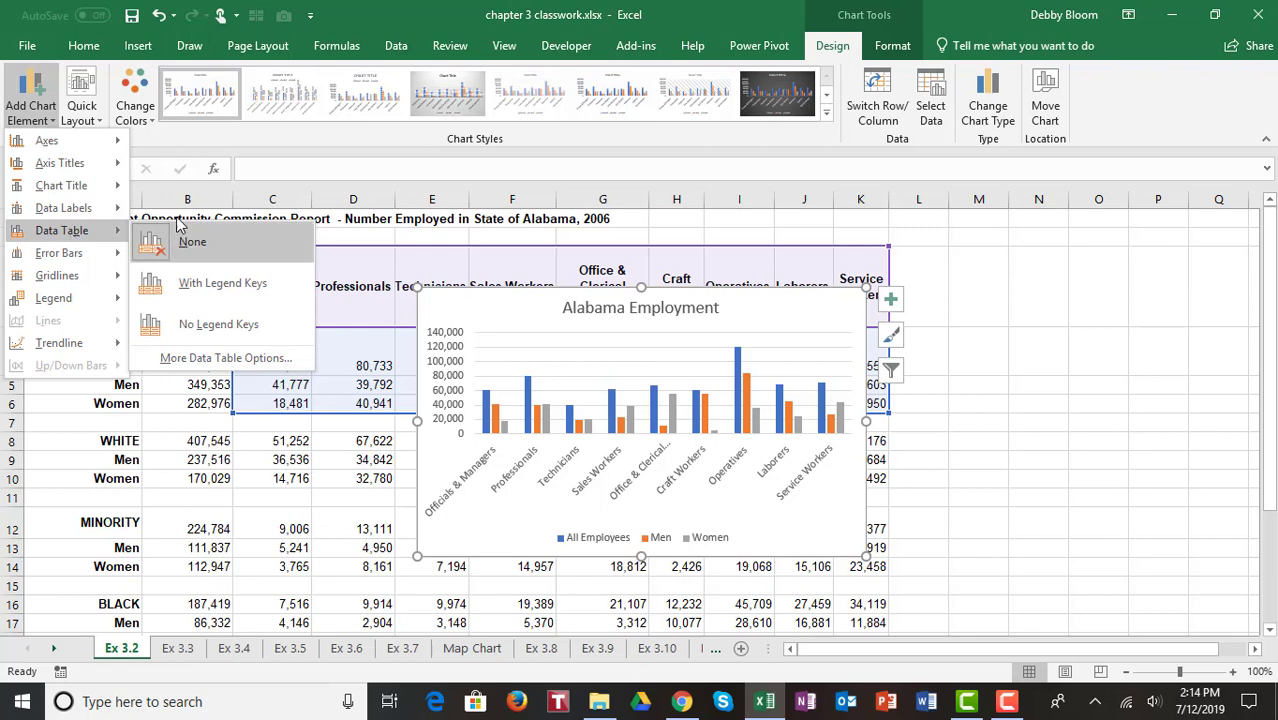
{"action": "left_click", "coordinate": [250, 286]}
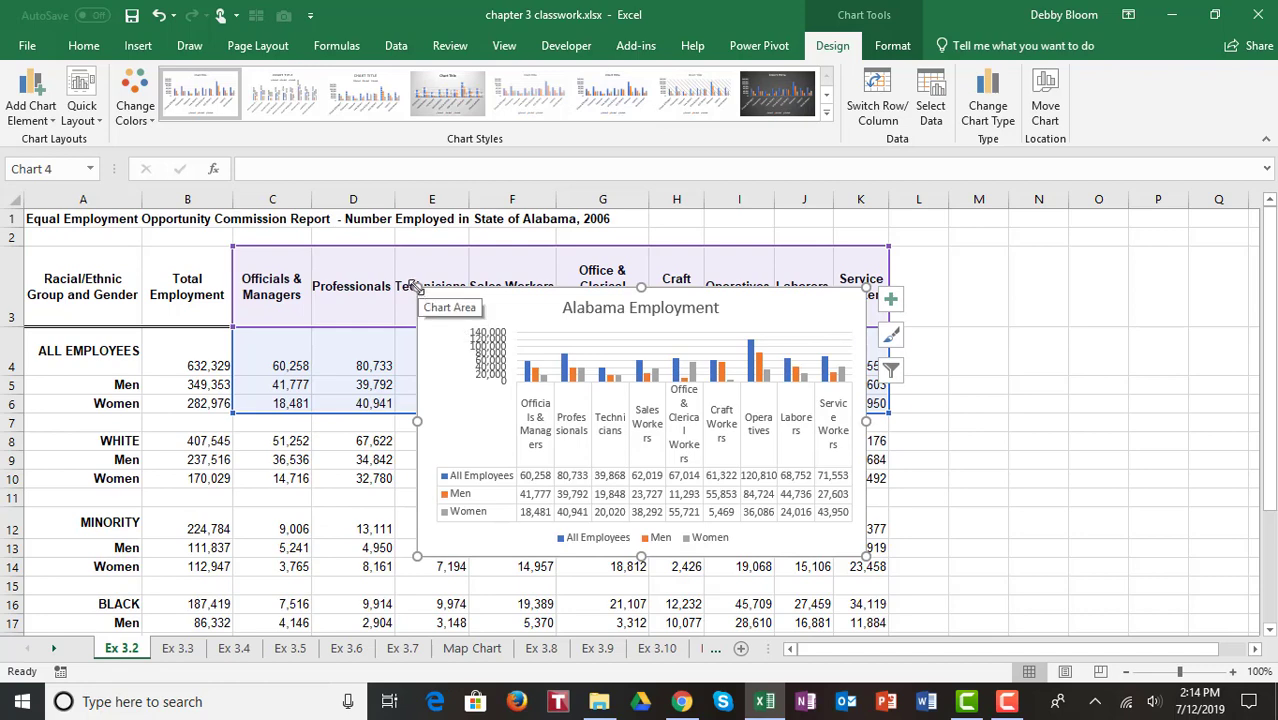
Step: Move the chart up beside the data and add data callout labels to all series
{"action": "left_click_drag", "start_coordinate": [413, 285], "coordinate": [223, 132]}
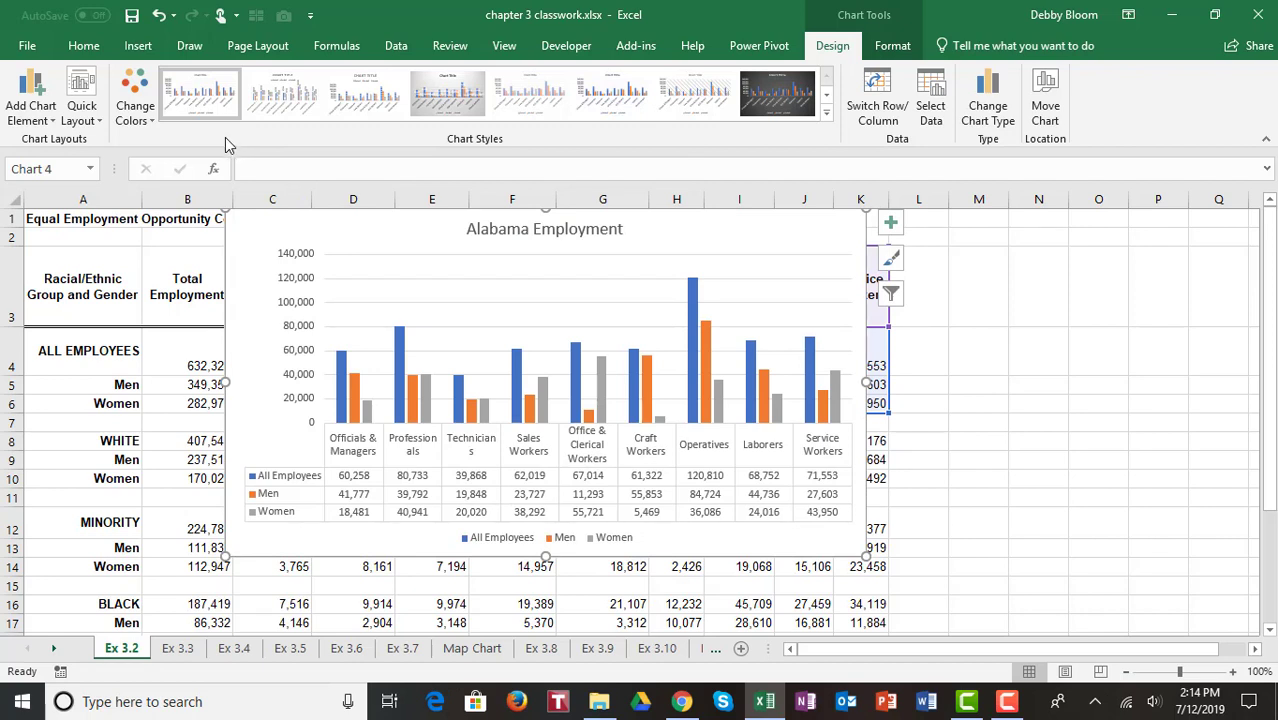
{"action": "left_click", "coordinate": [40, 117]}
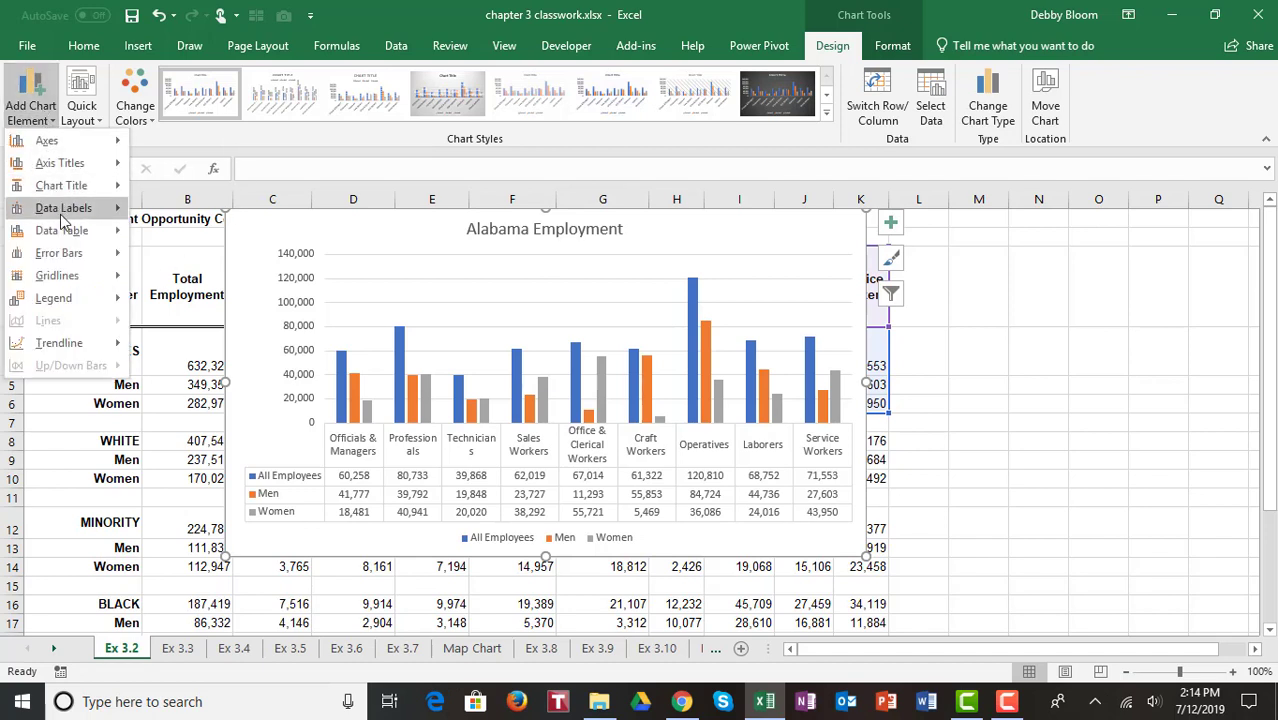
{"action": "mouse_move", "coordinate": [64, 212]}
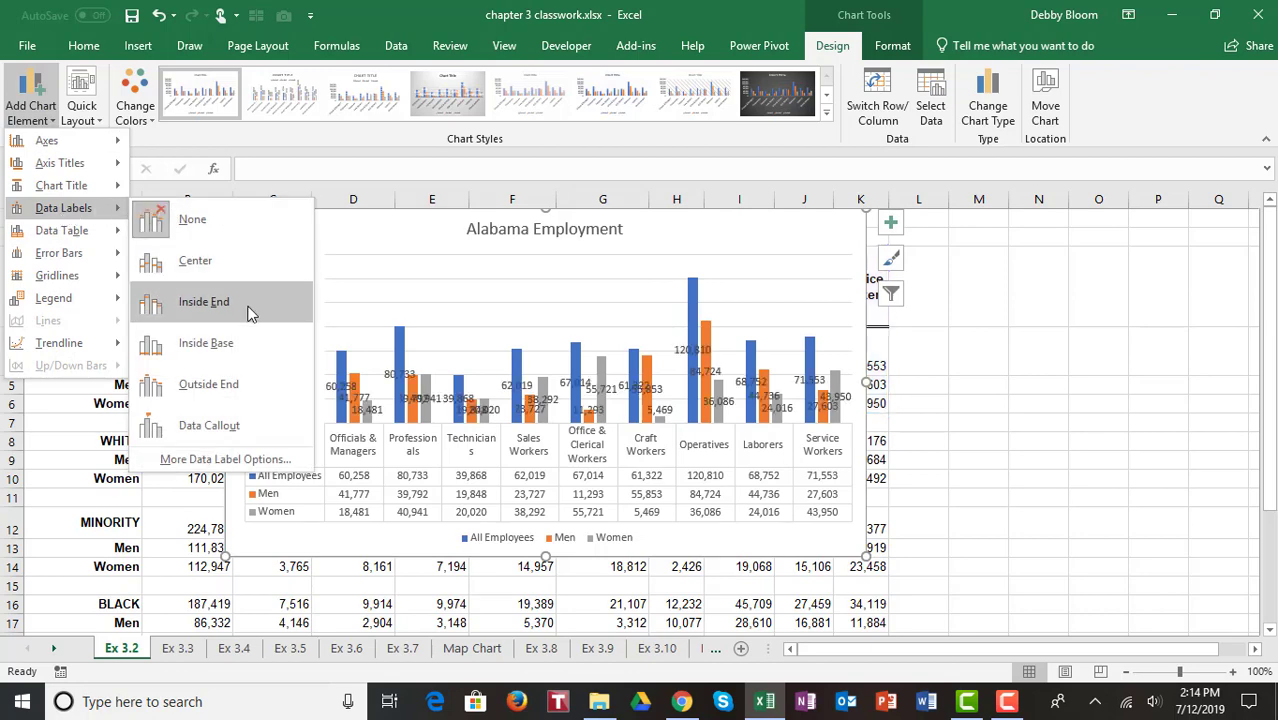
{"action": "left_click", "coordinate": [238, 425]}
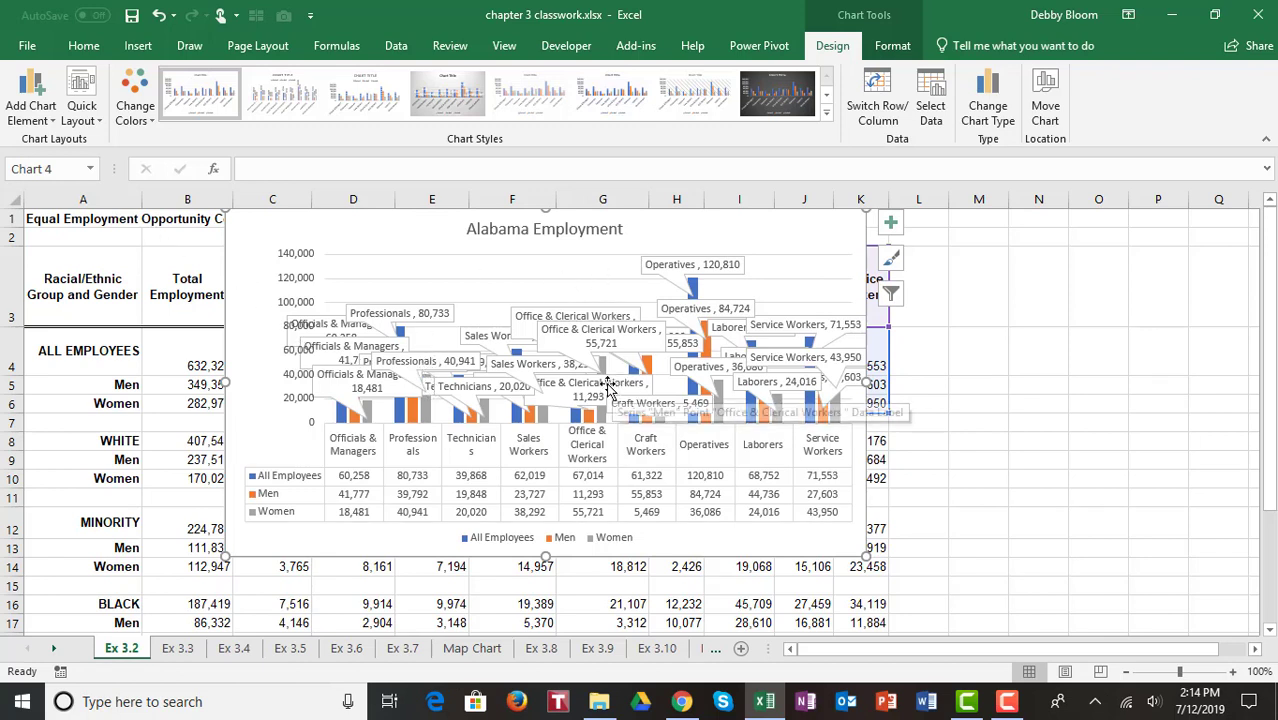
Step: Remove the category names from the data labels of all three series so only values show, then close the formatting pane
{"action": "left_click", "coordinate": [54, 122]}
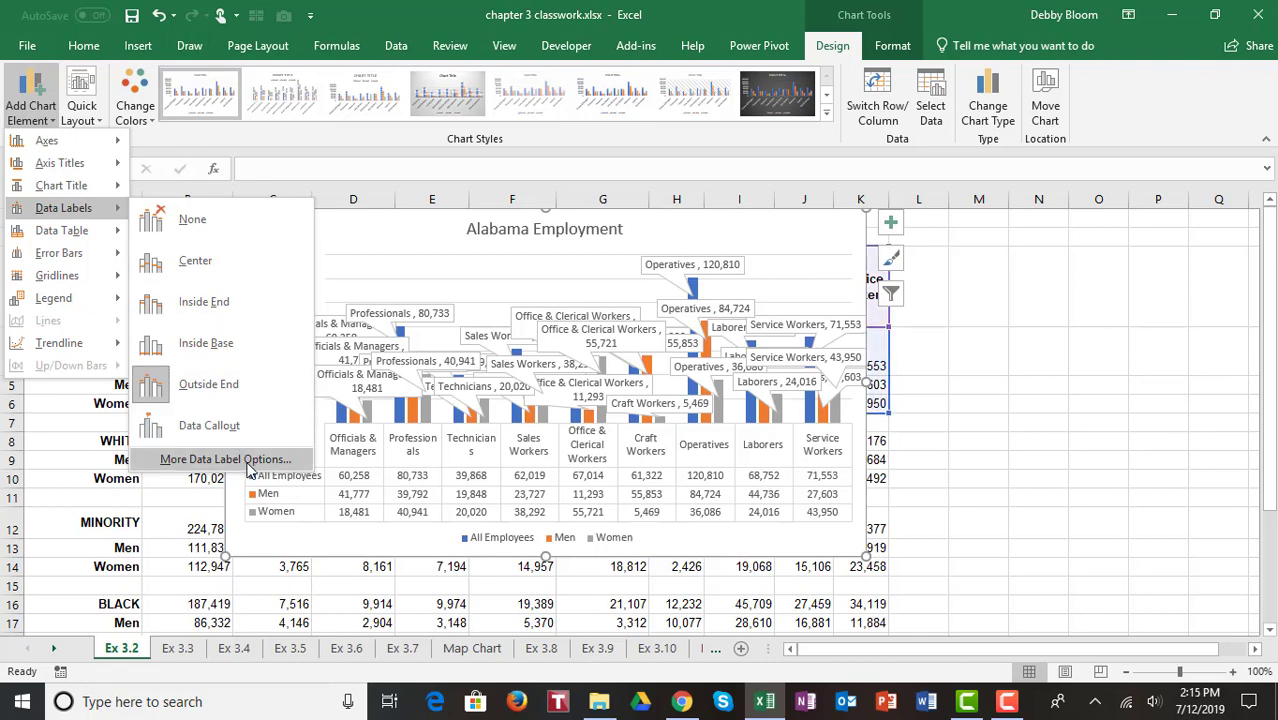
{"action": "left_click", "coordinate": [226, 459]}
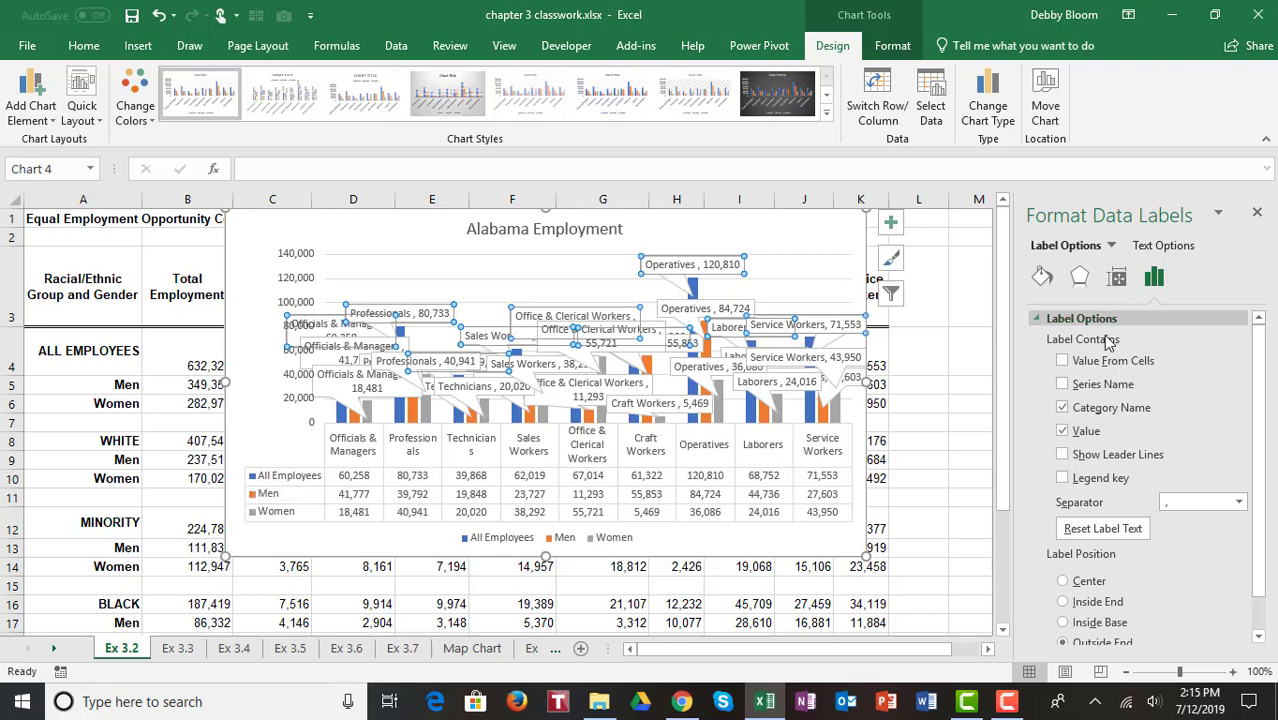
{"action": "left_click", "coordinate": [1062, 408]}
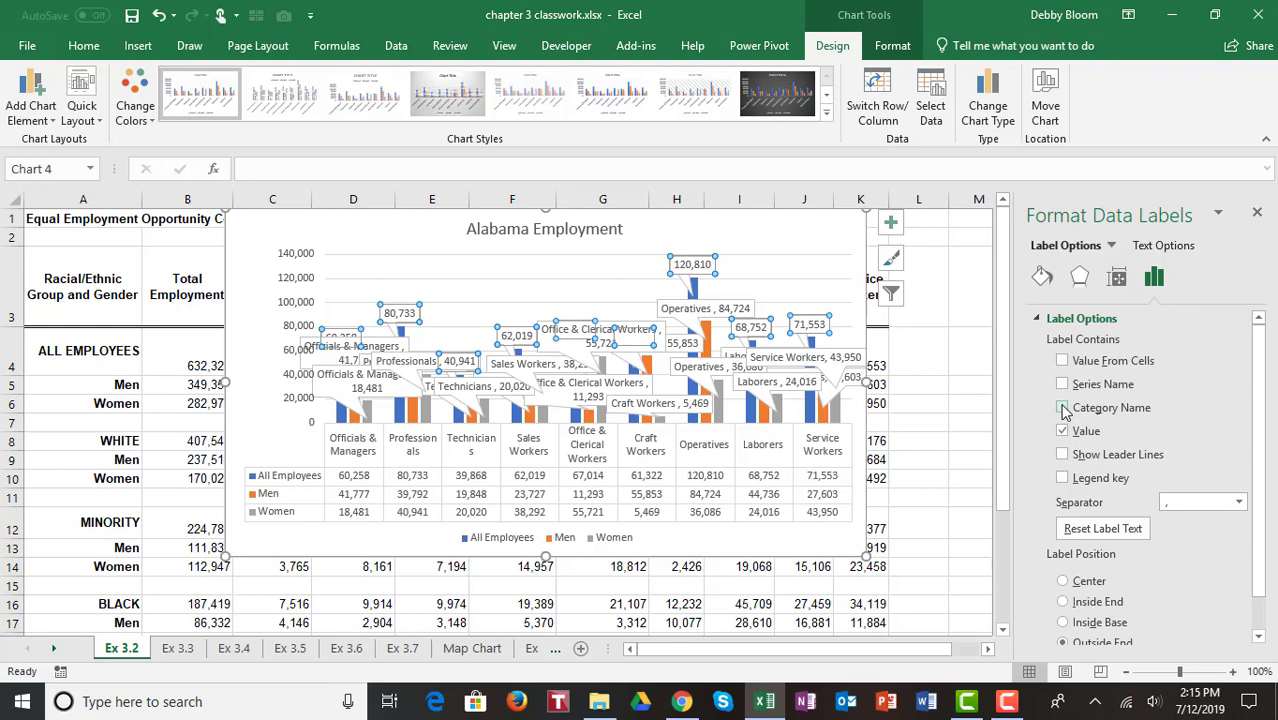
{"action": "left_click", "coordinate": [783, 393]}
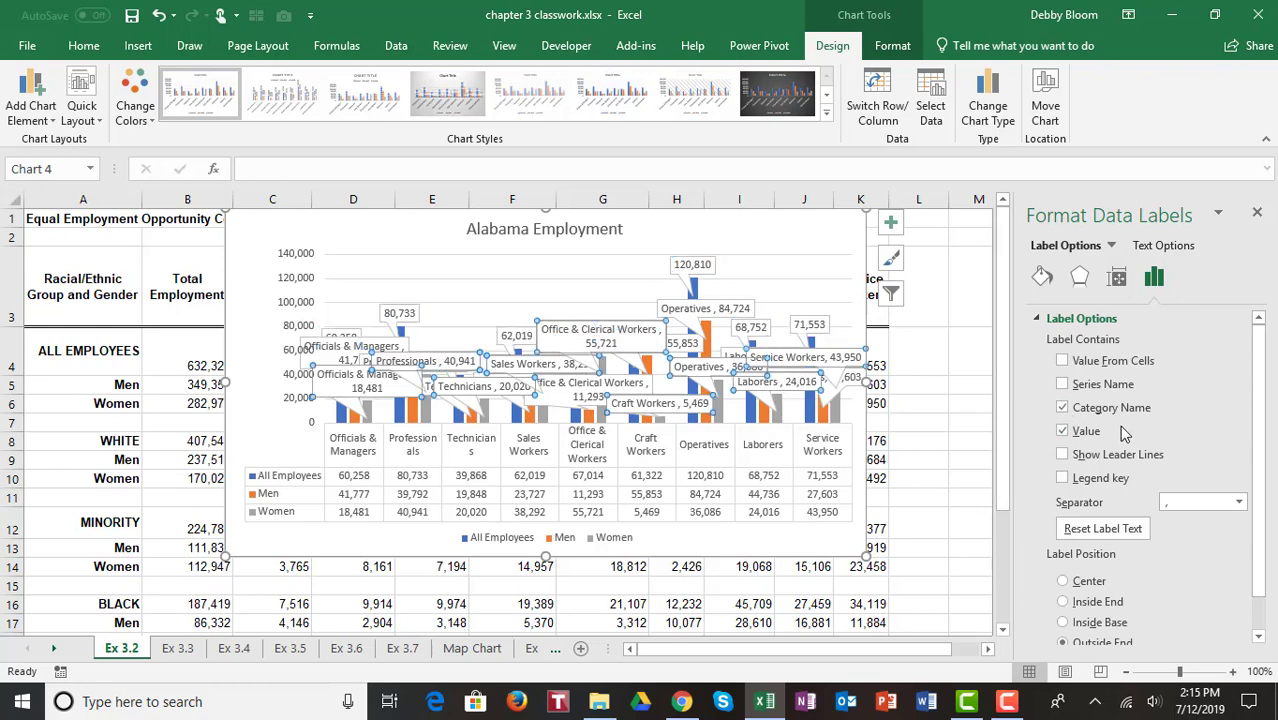
{"action": "left_click", "coordinate": [1064, 408]}
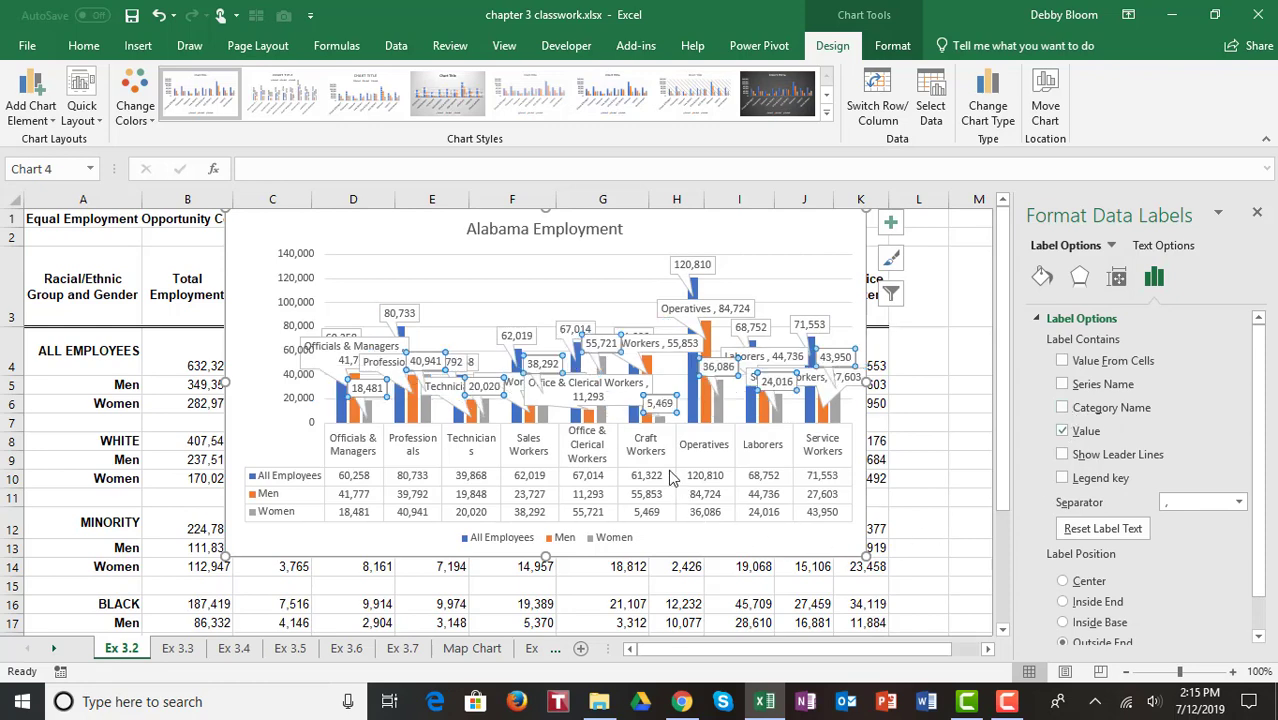
{"action": "left_click", "coordinate": [628, 395]}
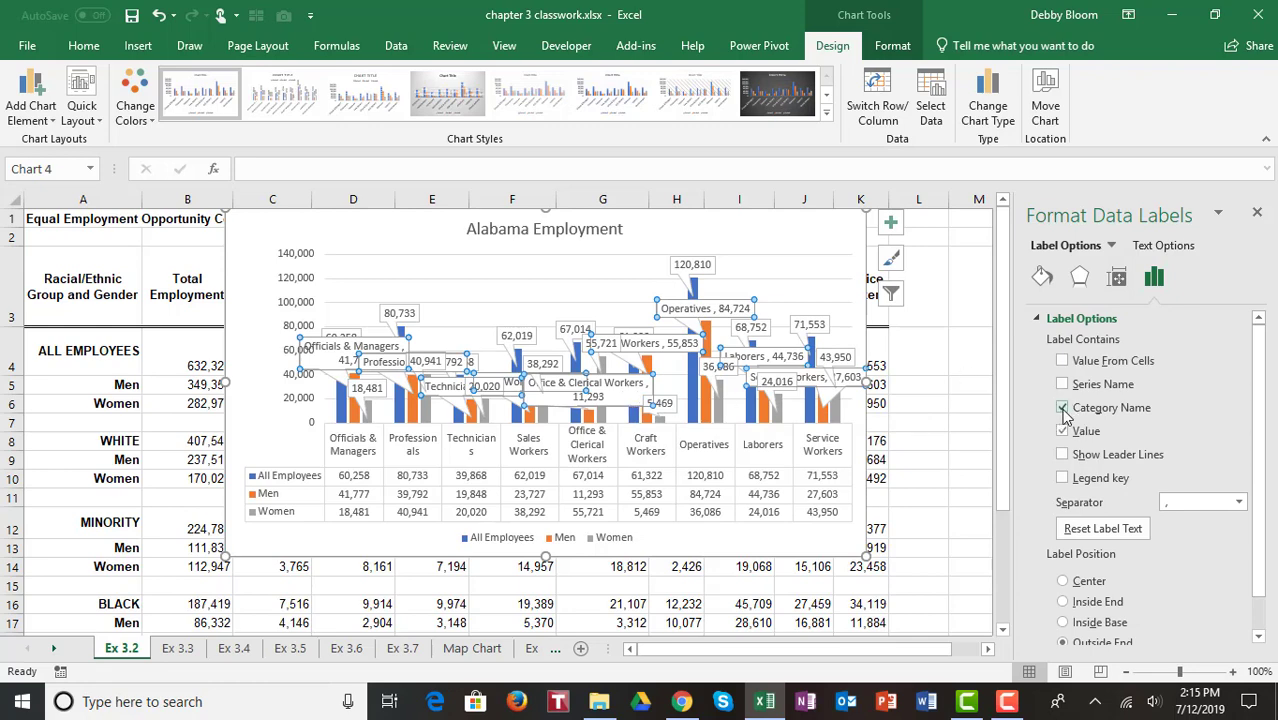
{"action": "left_click", "coordinate": [1064, 408]}
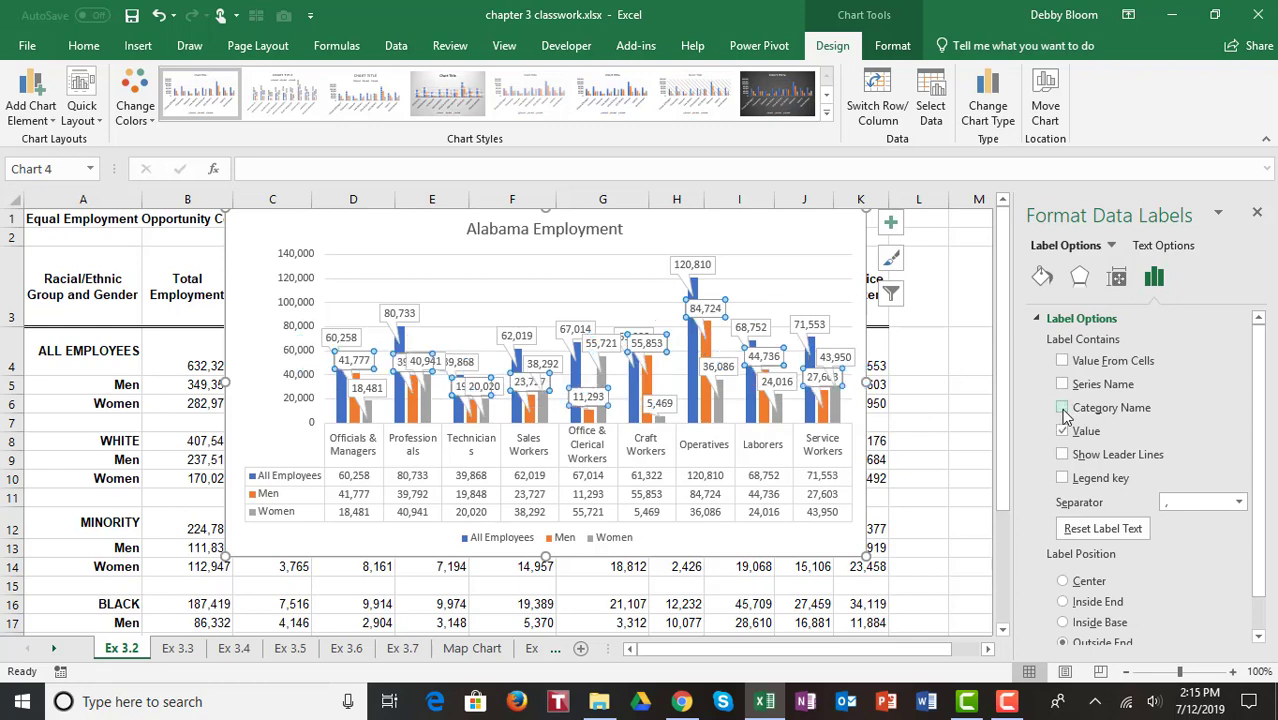
{"action": "left_click", "coordinate": [1257, 212]}
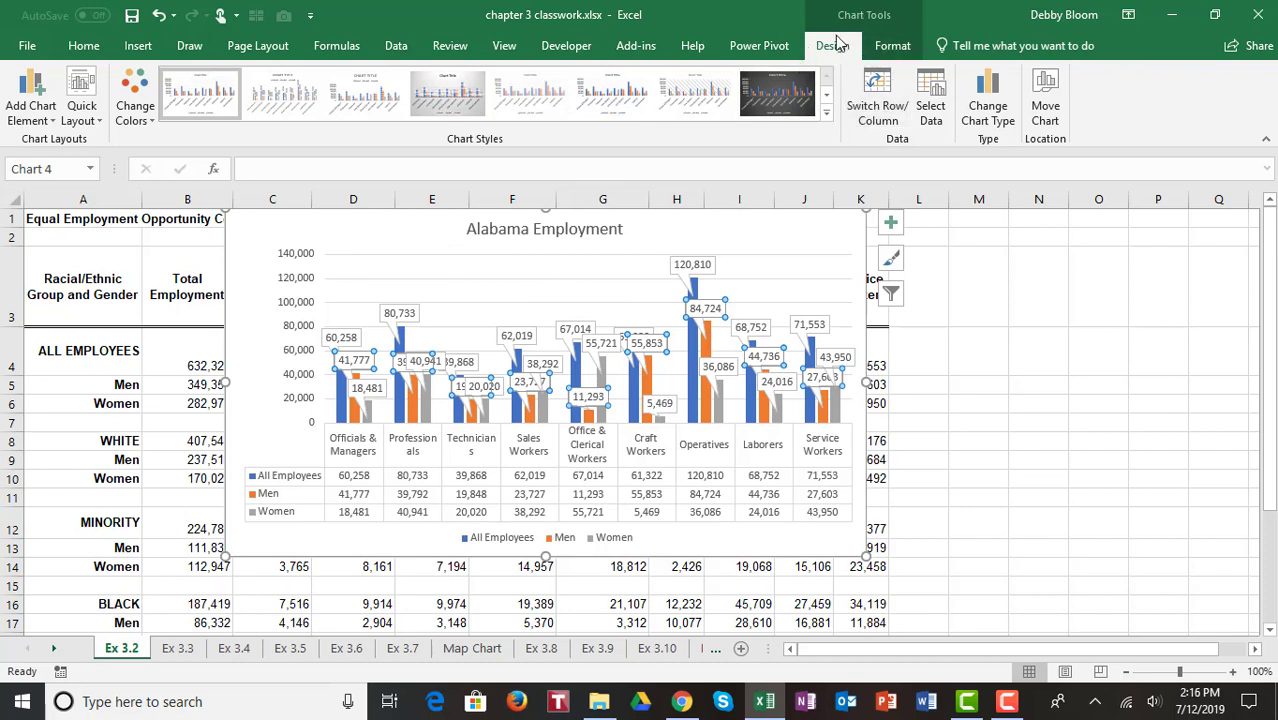
Step: Move the chart to a new sheet named Employment Chart
{"action": "left_click", "coordinate": [1045, 100]}
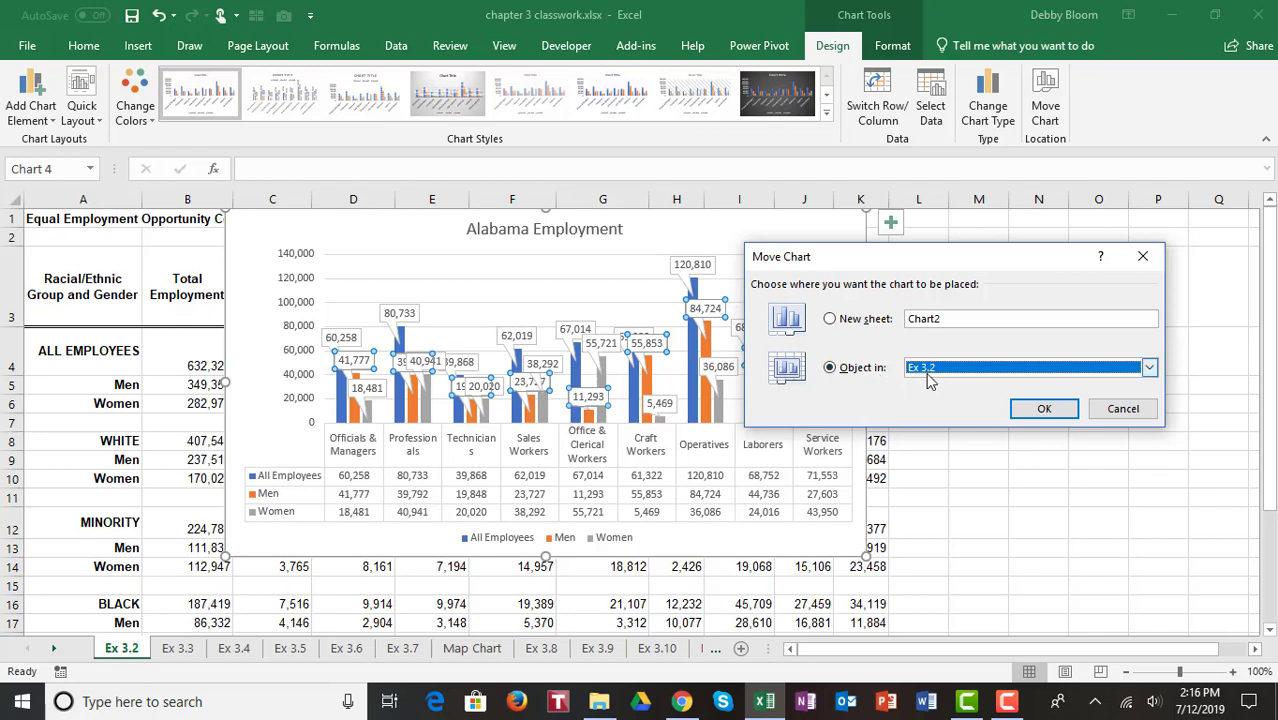
{"action": "left_click", "coordinate": [833, 322]}
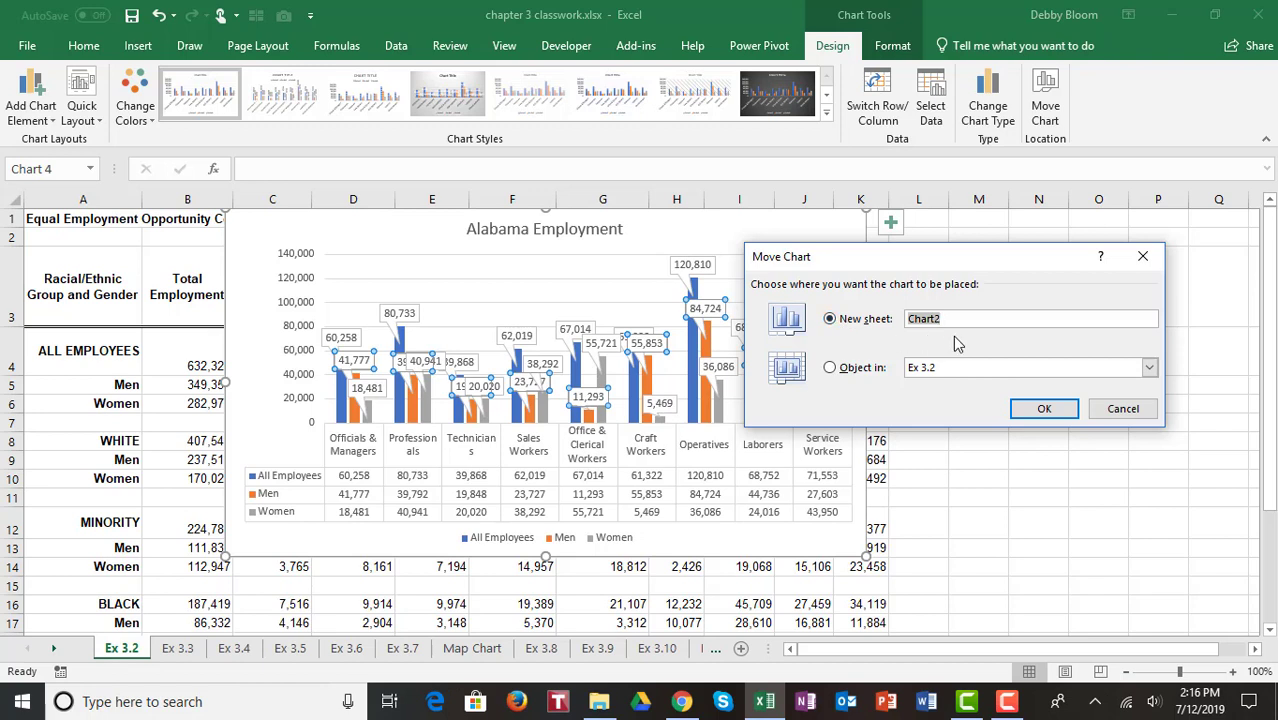
{"action": "type", "text": "Employmen"}
{"action": "type", "text": "rt"}
{"action": "left_click", "coordinate": [1030, 410]}
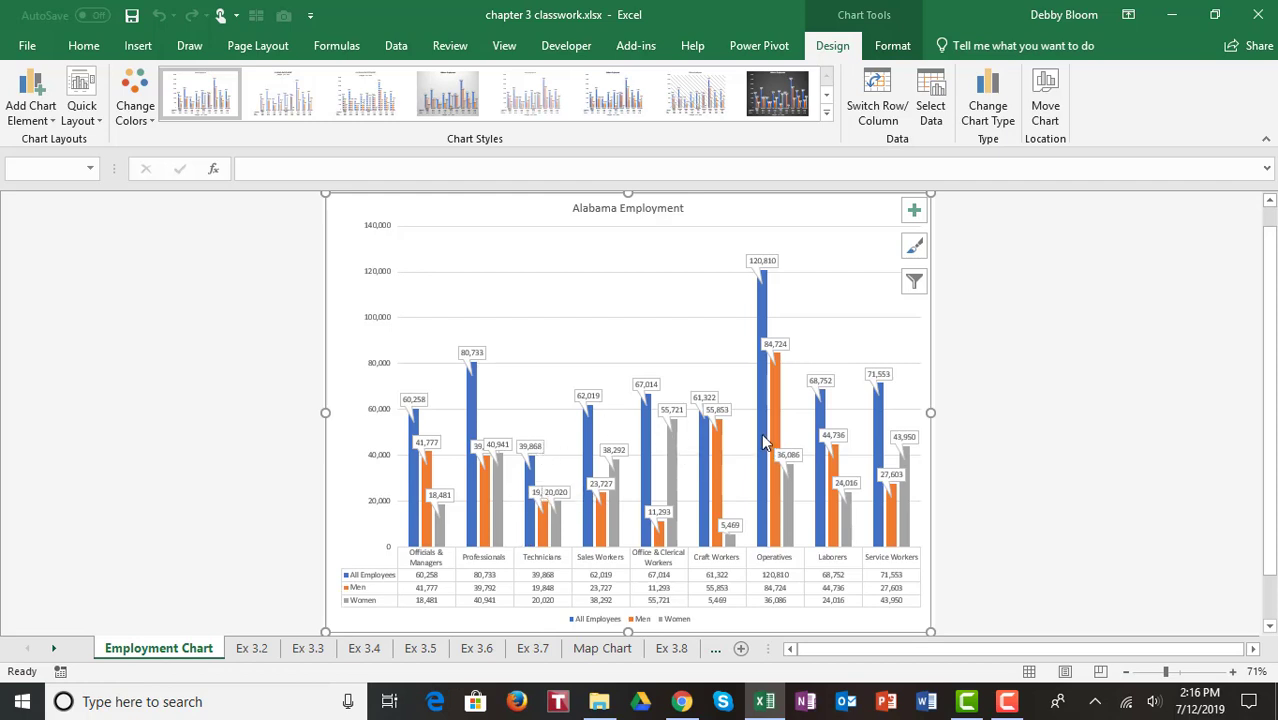
Step: On sheet Ex 3.3, select the Year and US Exports to China data (A3:B26) and insert a scatter chart with smooth lines
{"action": "mouse_move", "coordinate": [762, 438]}
{"action": "left_click", "coordinate": [308, 649]}
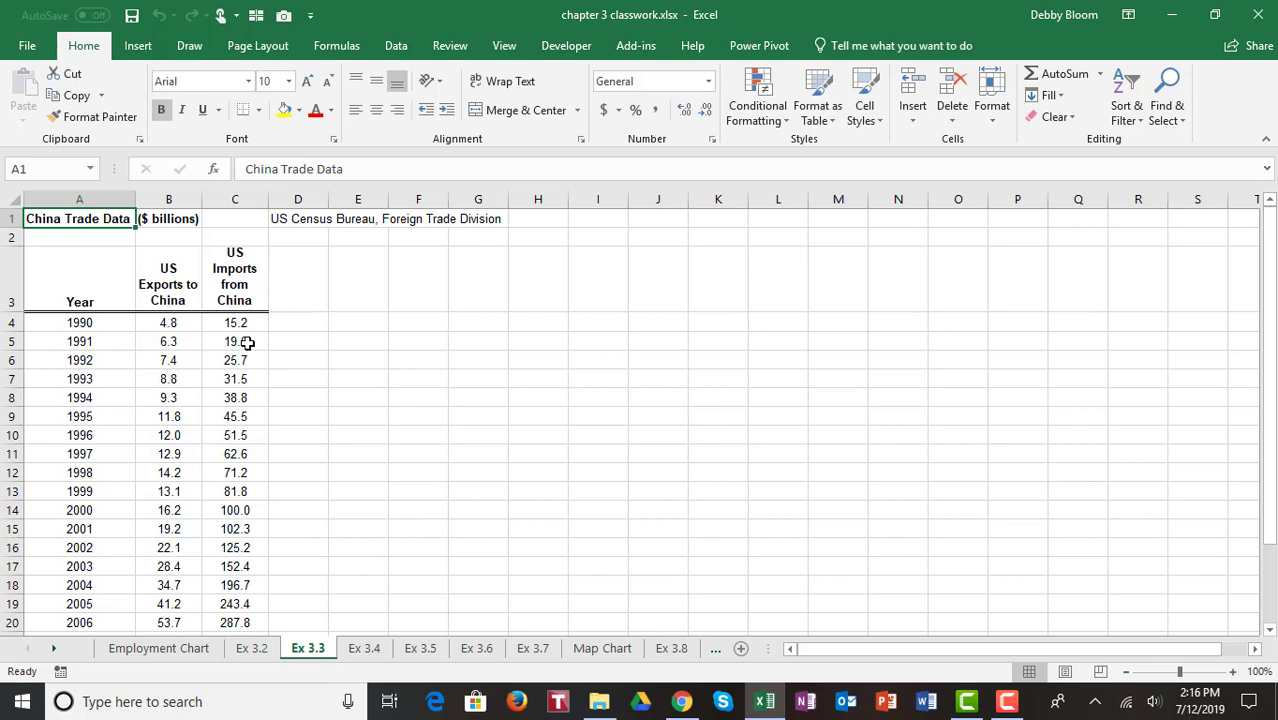
{"action": "left_click", "coordinate": [84, 283]}
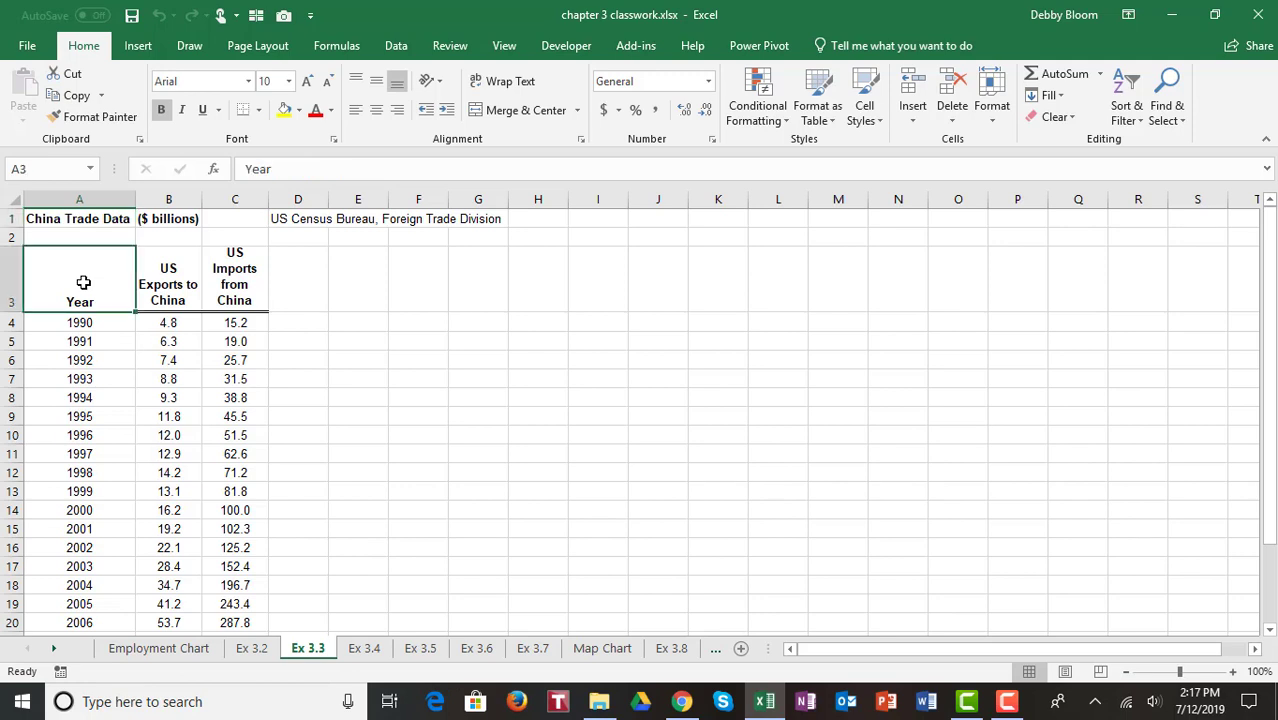
{"action": "left_click_drag", "start_coordinate": [84, 283], "coordinate": [172, 593]}
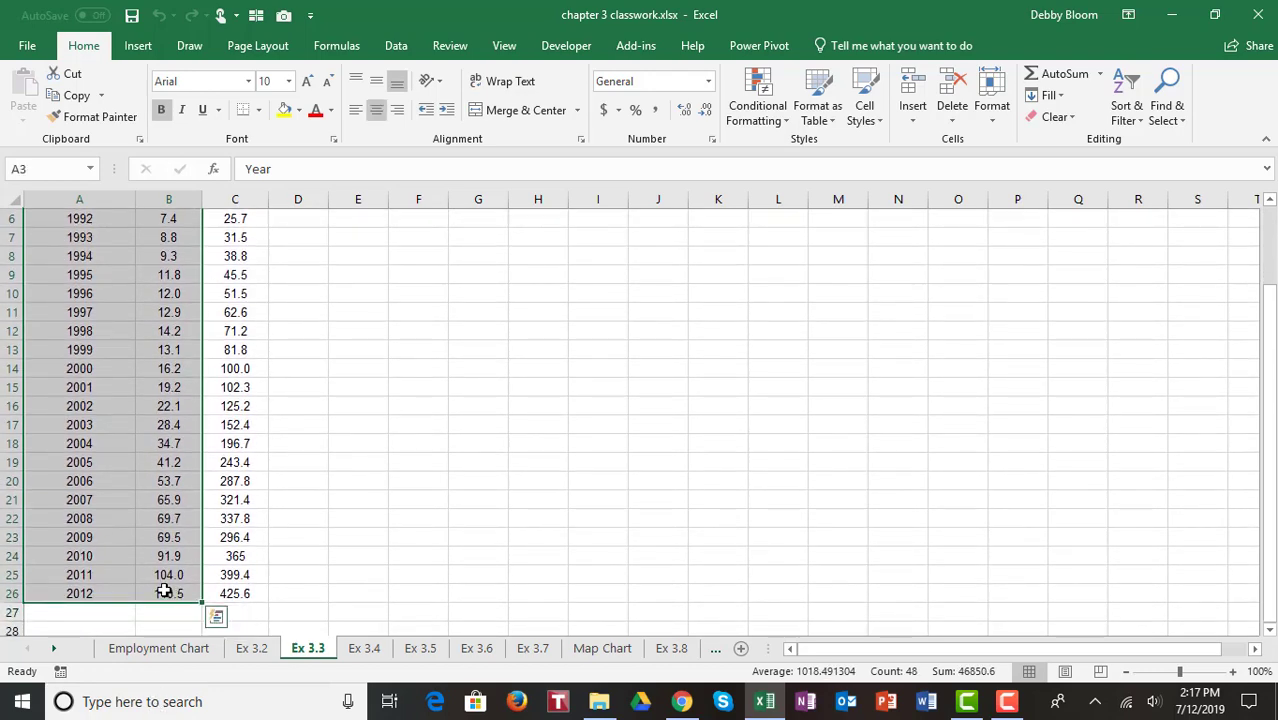
{"action": "left_click", "coordinate": [140, 46]}
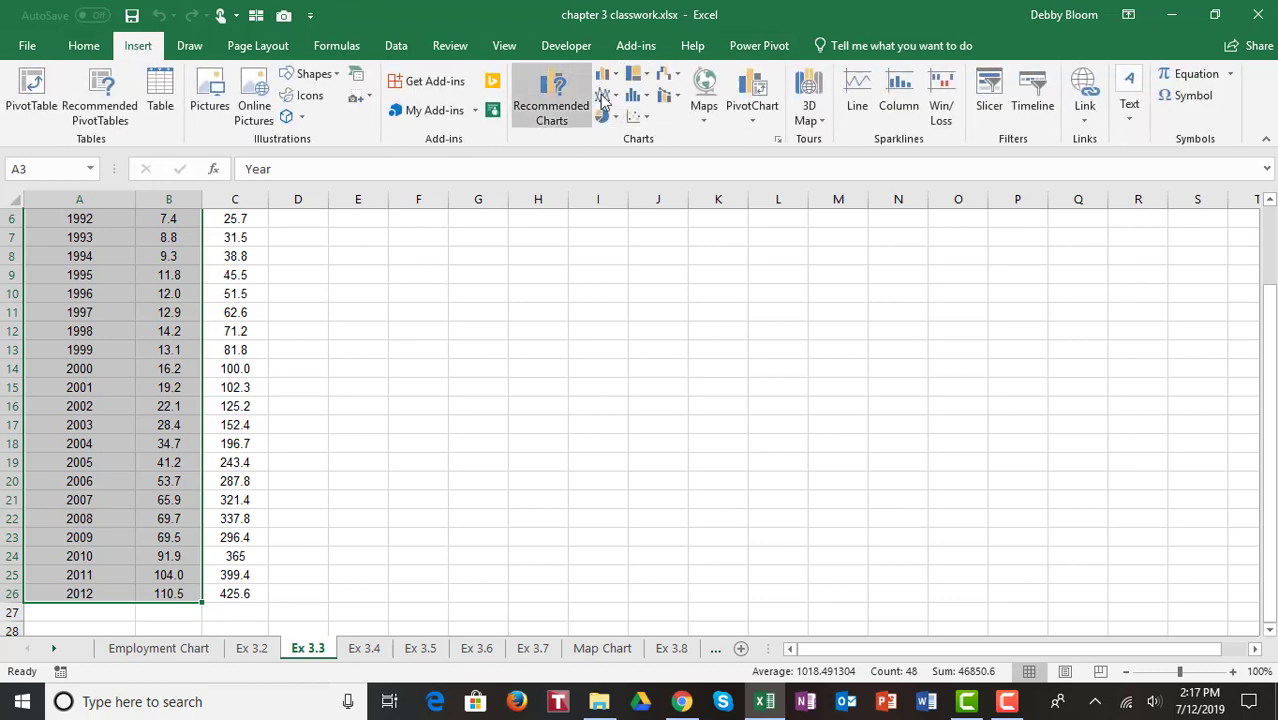
{"action": "left_click", "coordinate": [648, 119]}
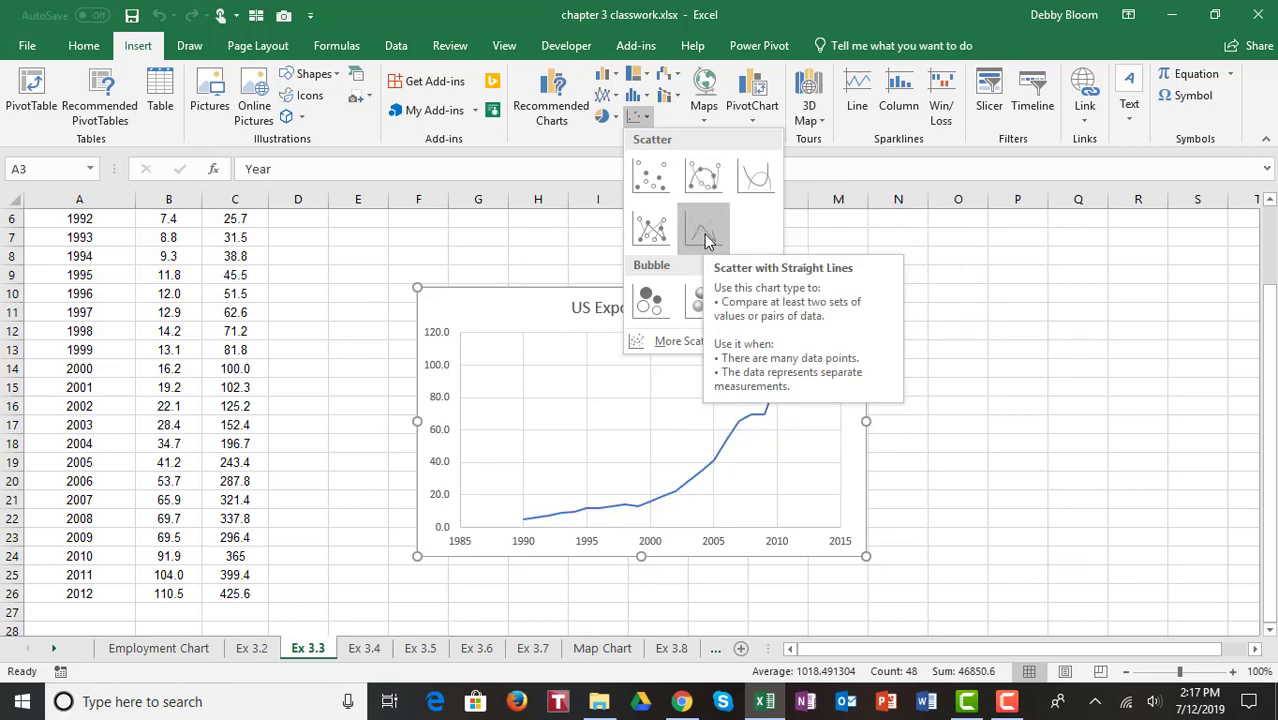
{"action": "left_click", "coordinate": [752, 179]}
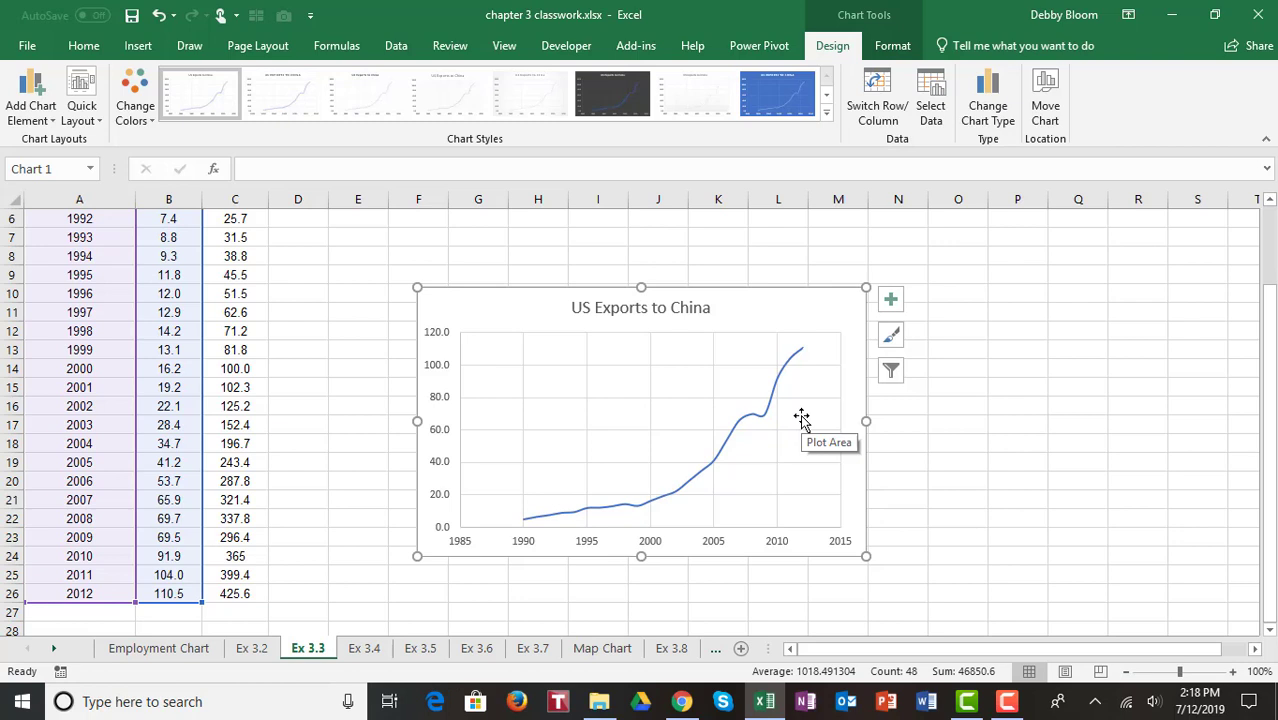
Step: On sheet Ex 3.4, select the age rows with the Not a High School Grad column (A2:B10) and insert a 2-D pie chart
{"action": "left_click", "coordinate": [379, 654]}
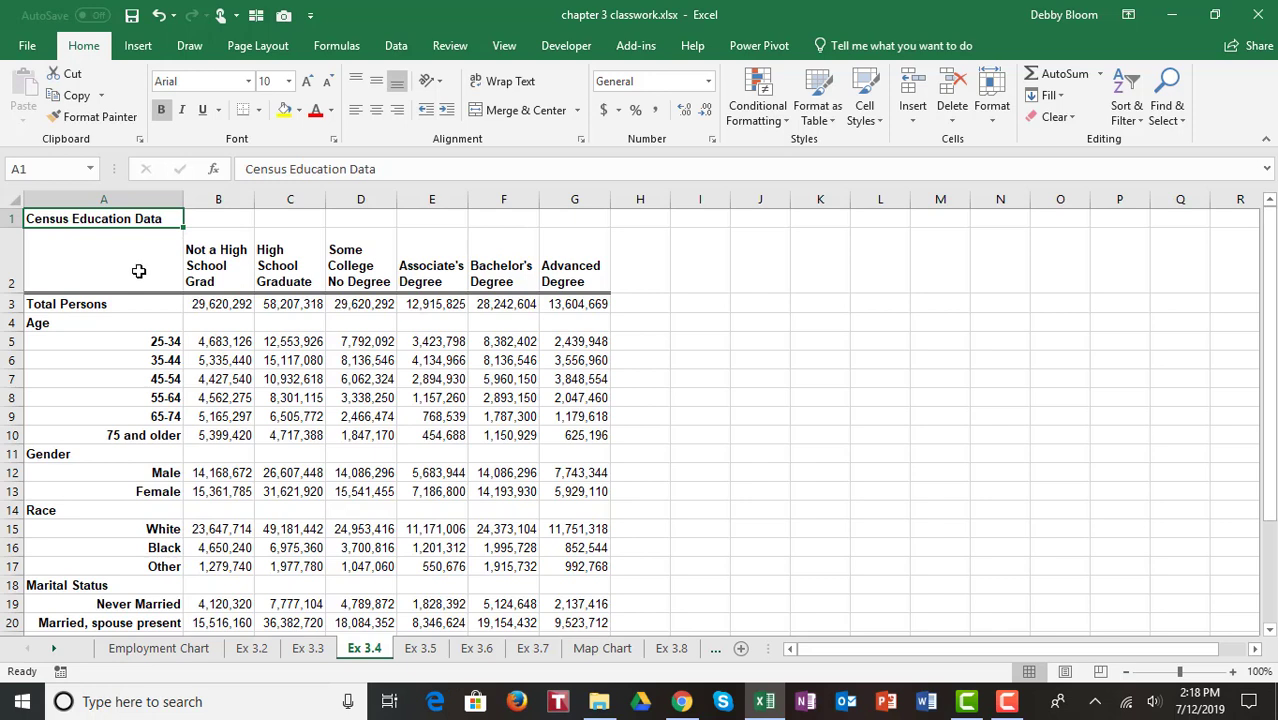
{"action": "left_click", "coordinate": [139, 271]}
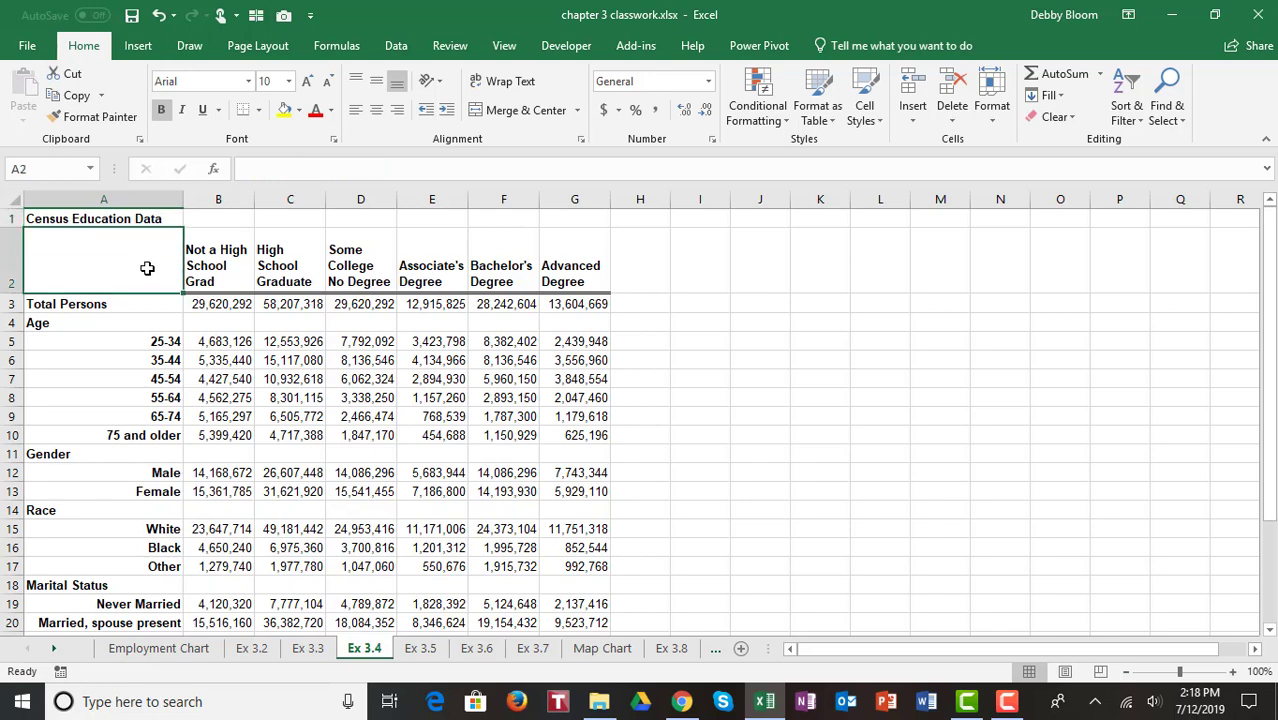
{"action": "left_click_drag", "start_coordinate": [177, 267], "coordinate": [230, 435]}
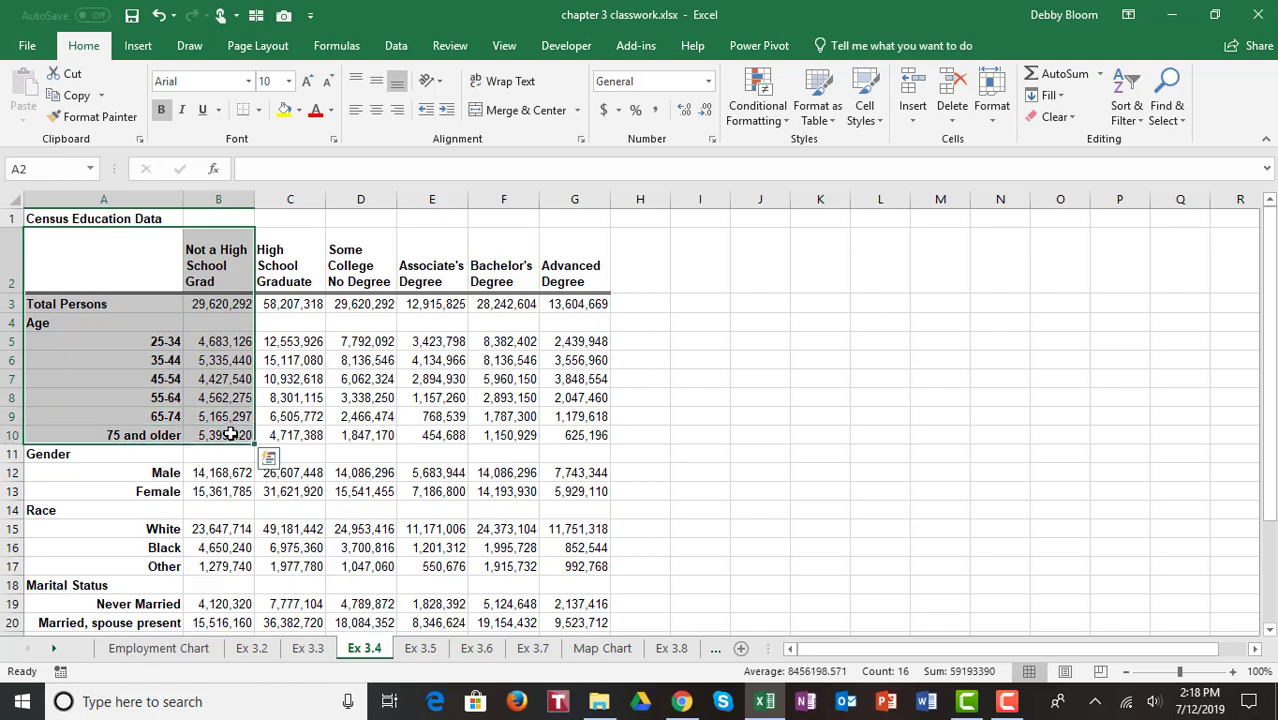
{"action": "left_click", "coordinate": [145, 56]}
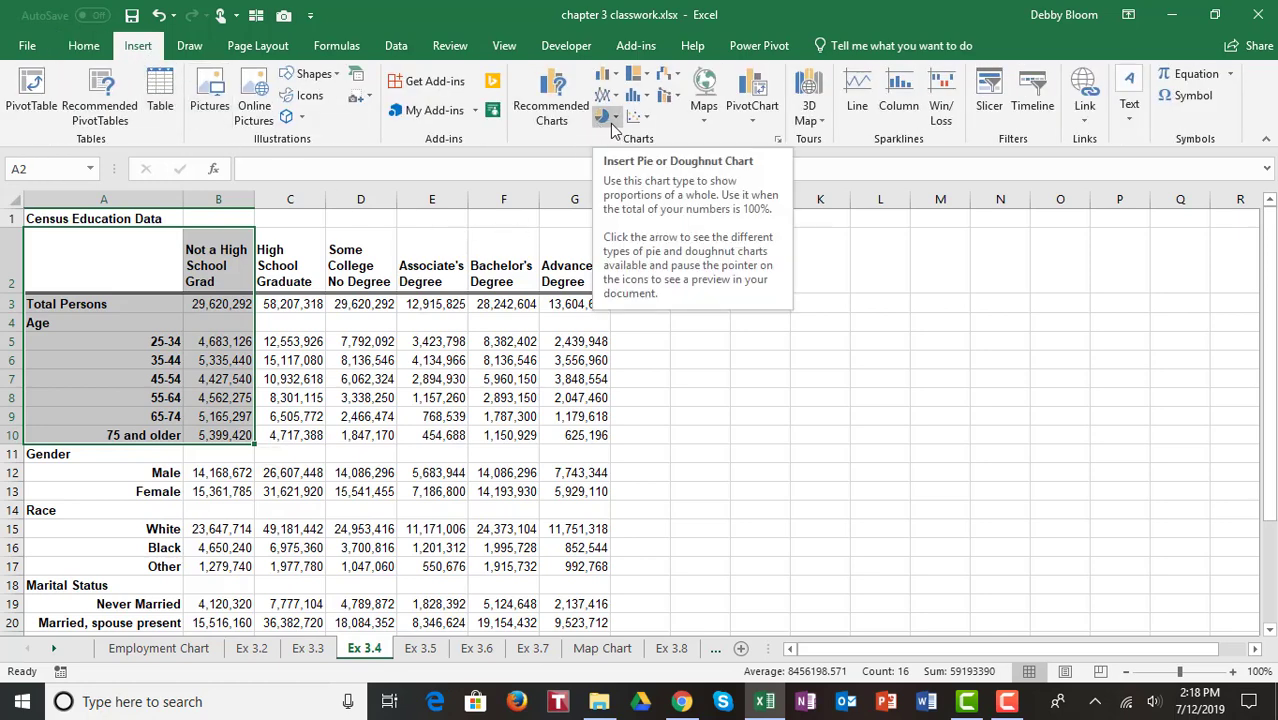
{"action": "left_click", "coordinate": [615, 119]}
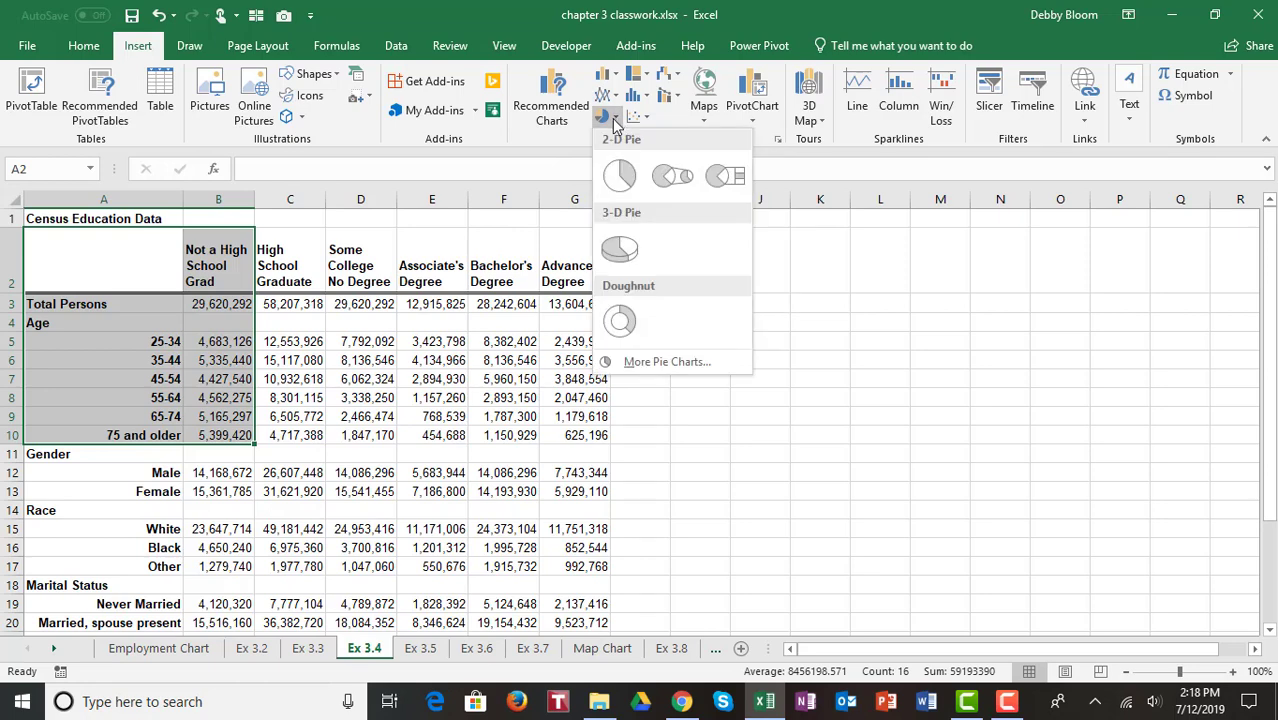
{"action": "left_click", "coordinate": [621, 178]}
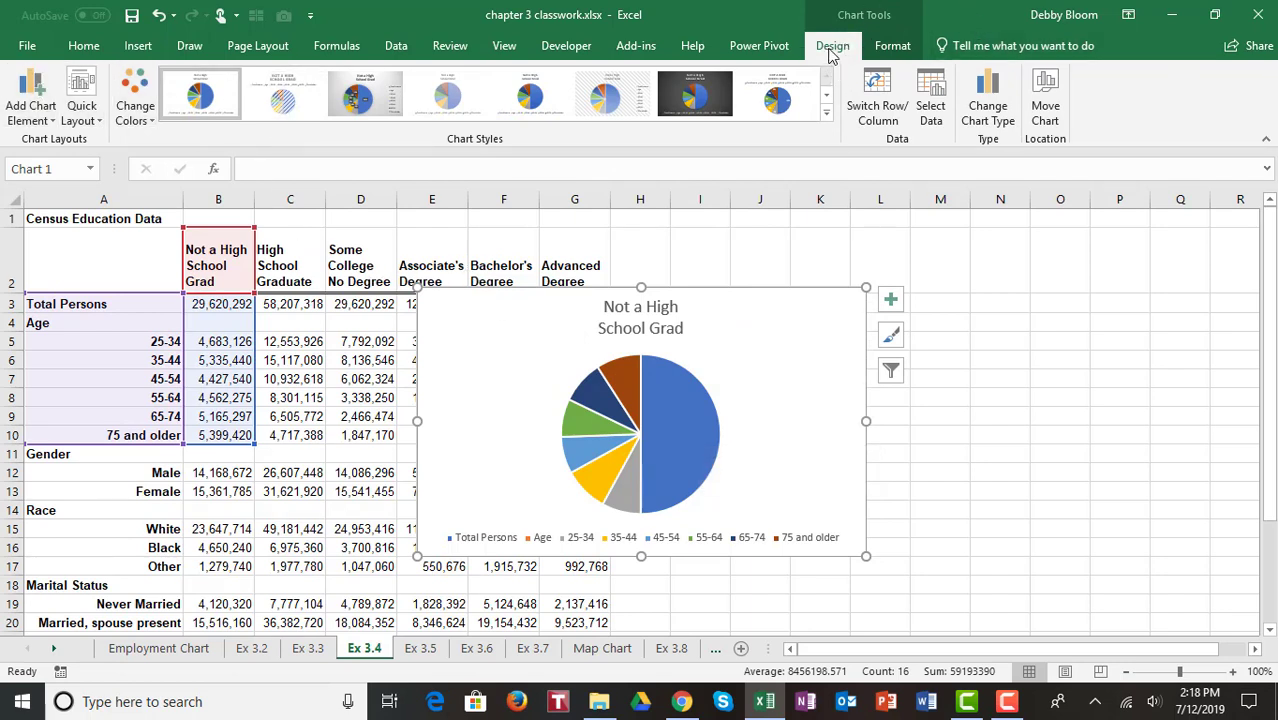
Step: Add data callout labels to the pie chart
{"action": "left_click", "coordinate": [55, 118]}
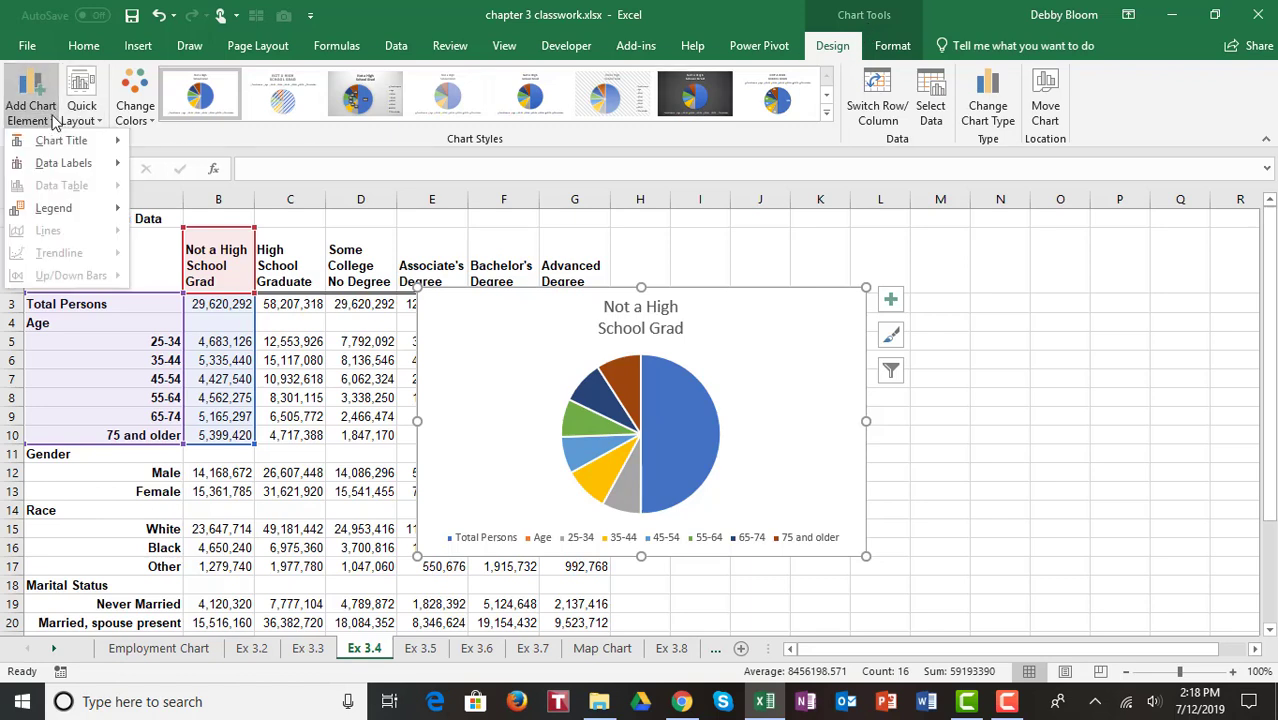
{"action": "mouse_move", "coordinate": [78, 167]}
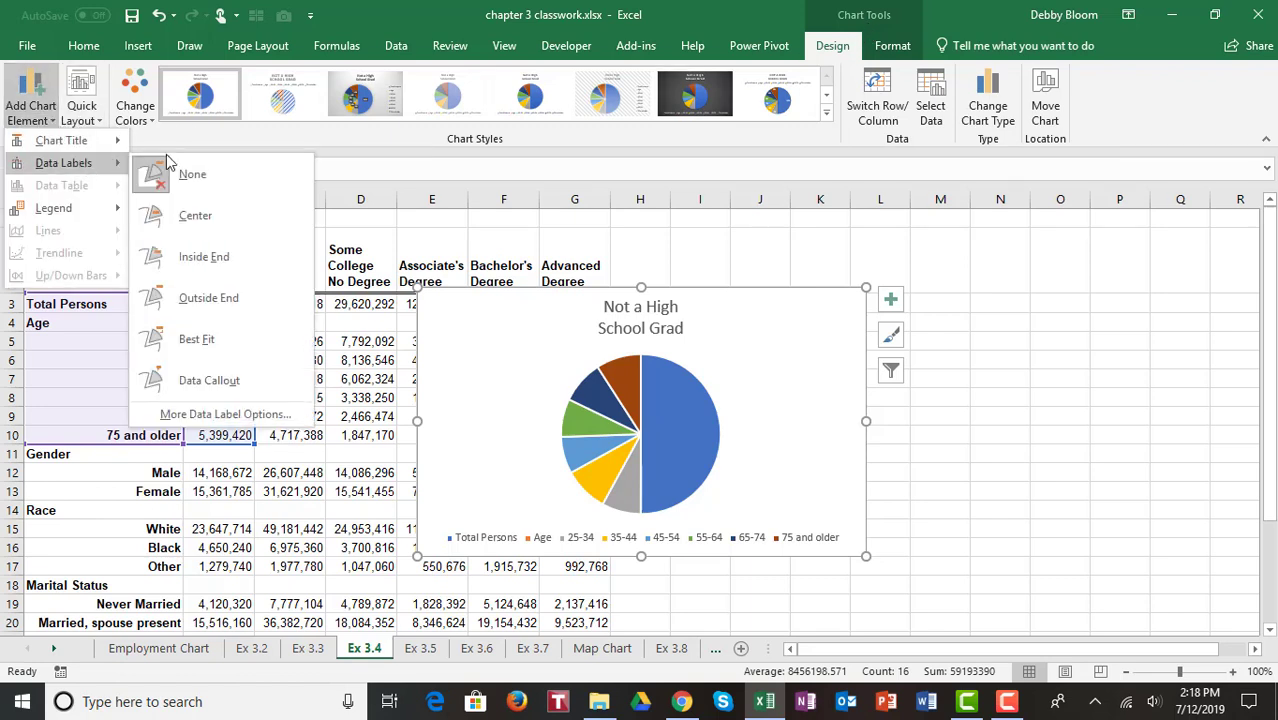
{"action": "left_click", "coordinate": [230, 386]}
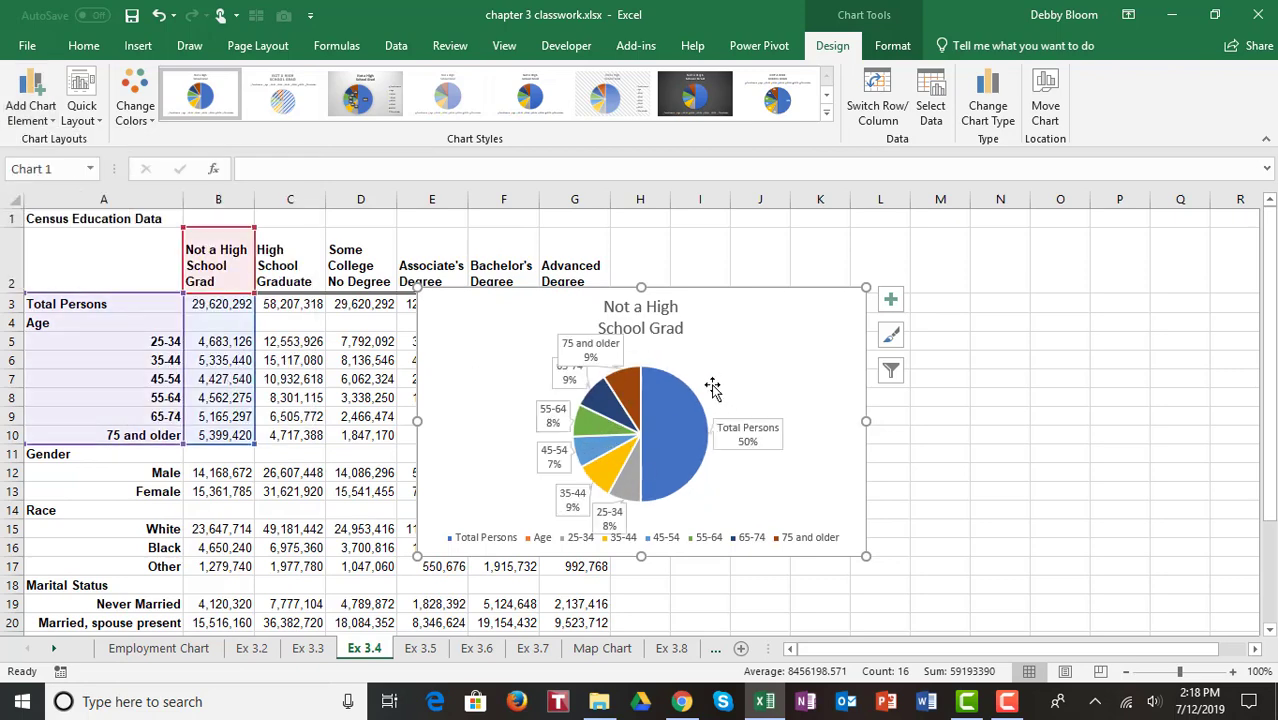
Step: Move the pie chart to the right of the data, over columns I to P
{"action": "left_click", "coordinate": [585, 355]}
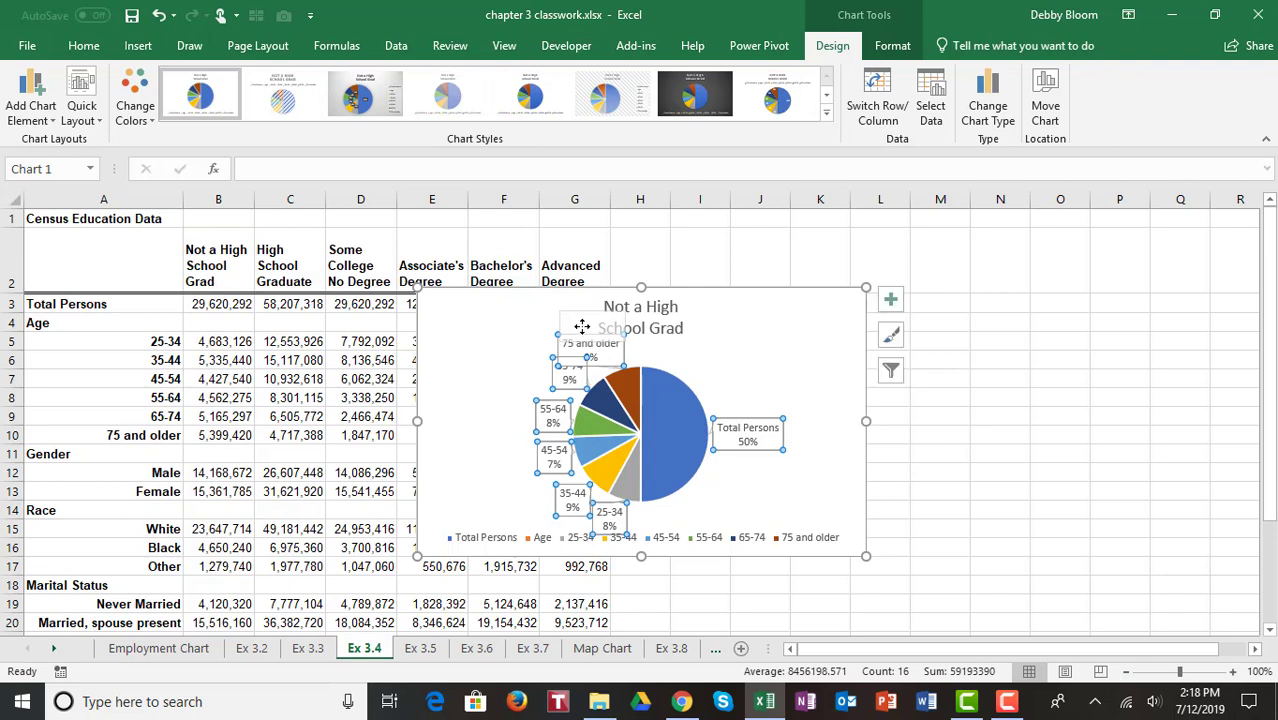
{"action": "left_click", "coordinate": [737, 362]}
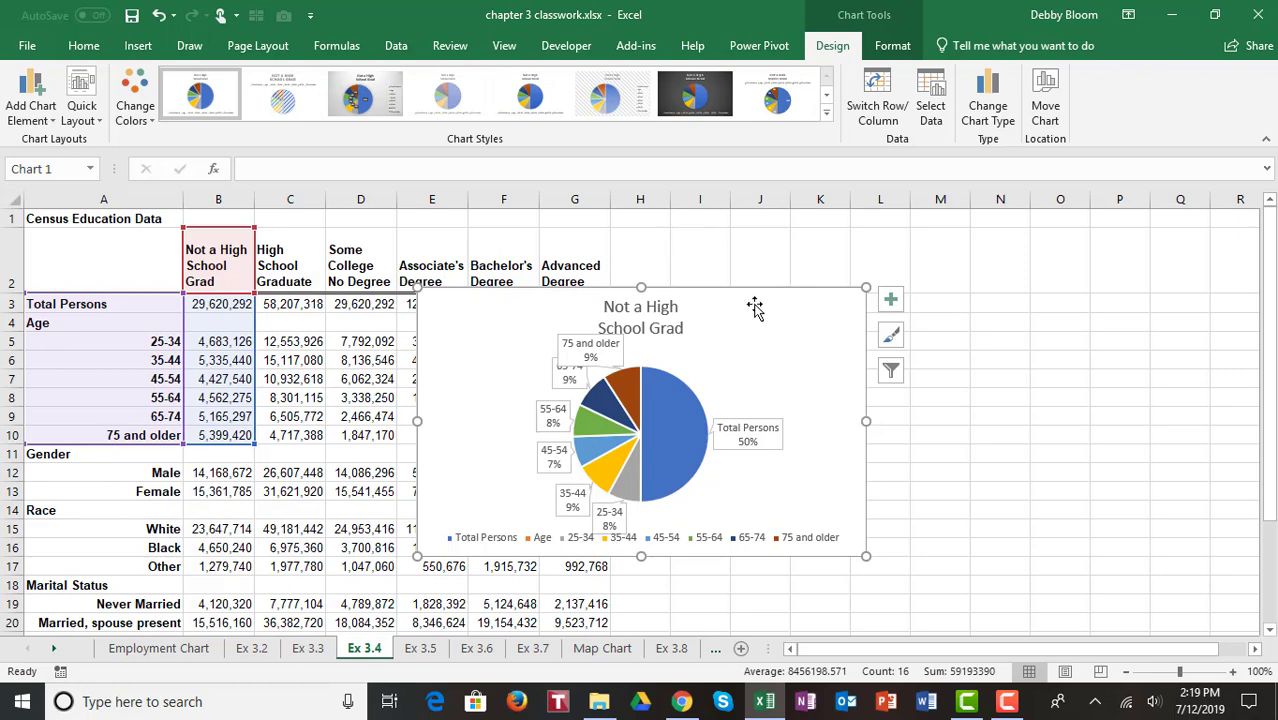
{"action": "left_click_drag", "start_coordinate": [765, 320], "coordinate": [1044, 265]}
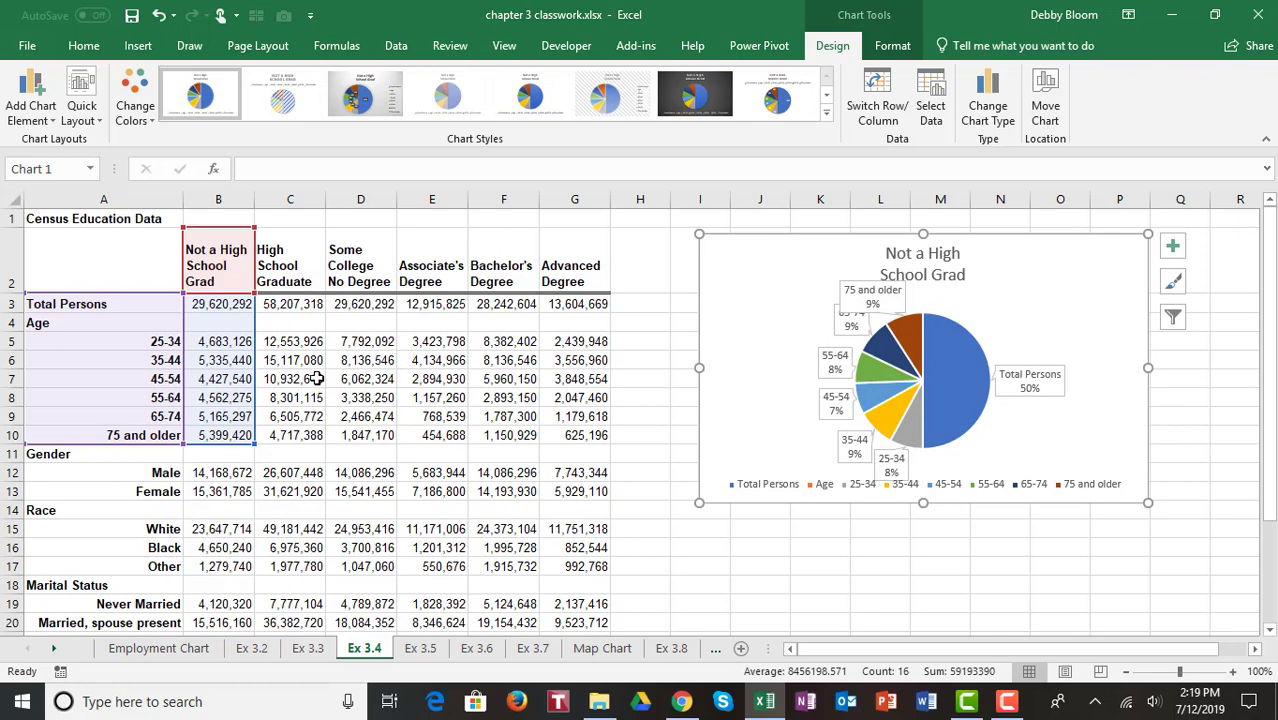
Step: On sheet Ex 3.4, select the age labels (A2:A10) with the Advanced Degree column (G2:G10) and insert a 2-D pie chart
{"action": "left_click", "coordinate": [652, 448]}
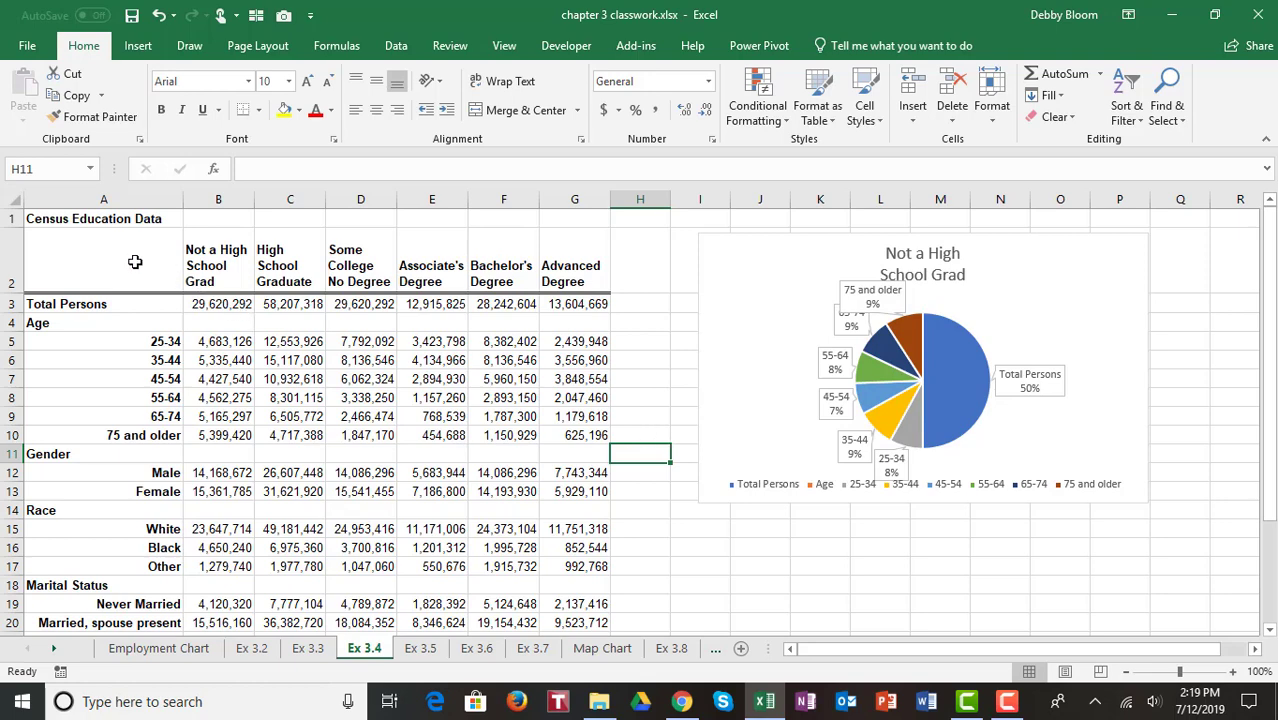
{"action": "left_click_drag", "start_coordinate": [135, 264], "coordinate": [156, 427]}
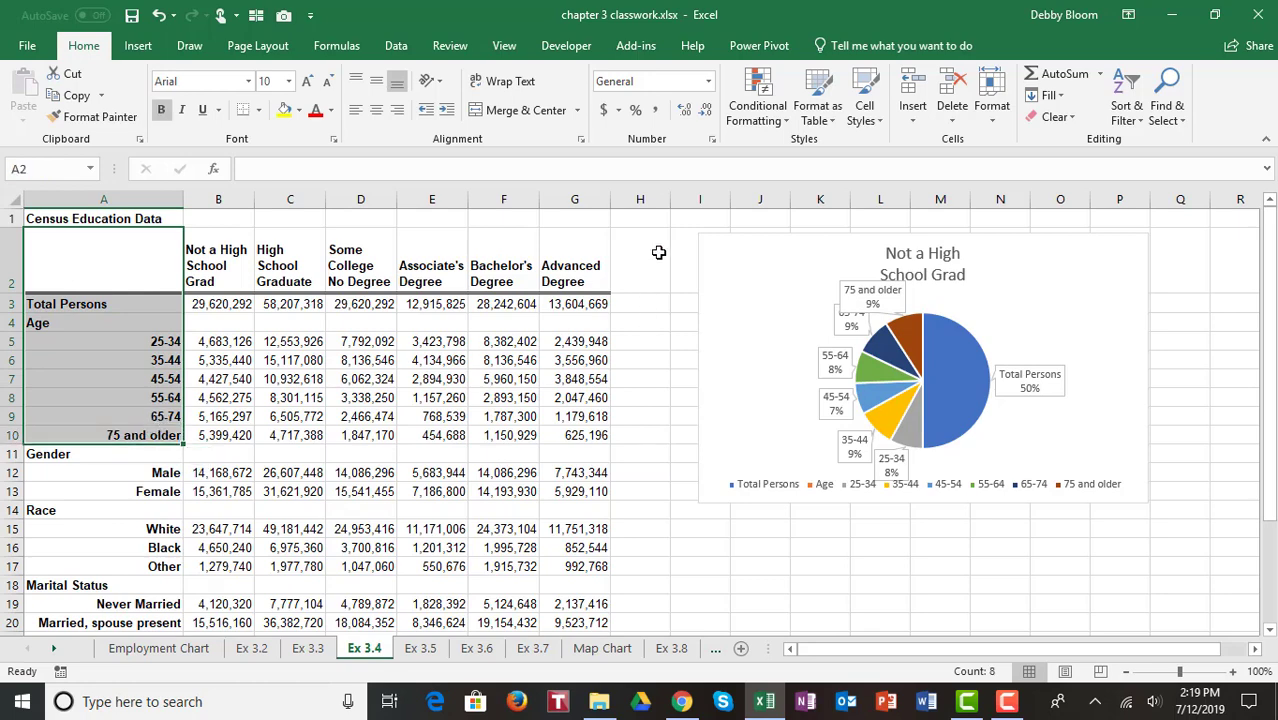
{"action": "left_click_drag", "start_coordinate": [600, 250], "coordinate": [598, 416]}
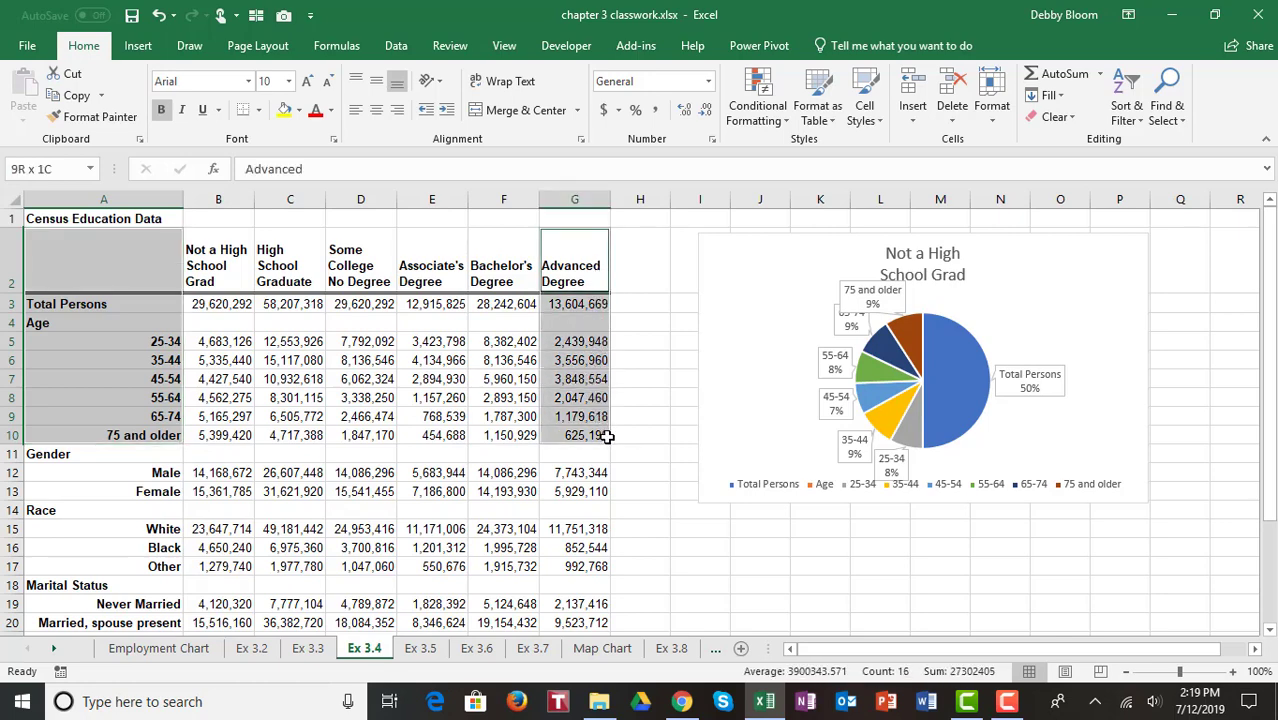
{"action": "left_click_drag", "start_coordinate": [607, 437], "coordinate": [607, 437]}
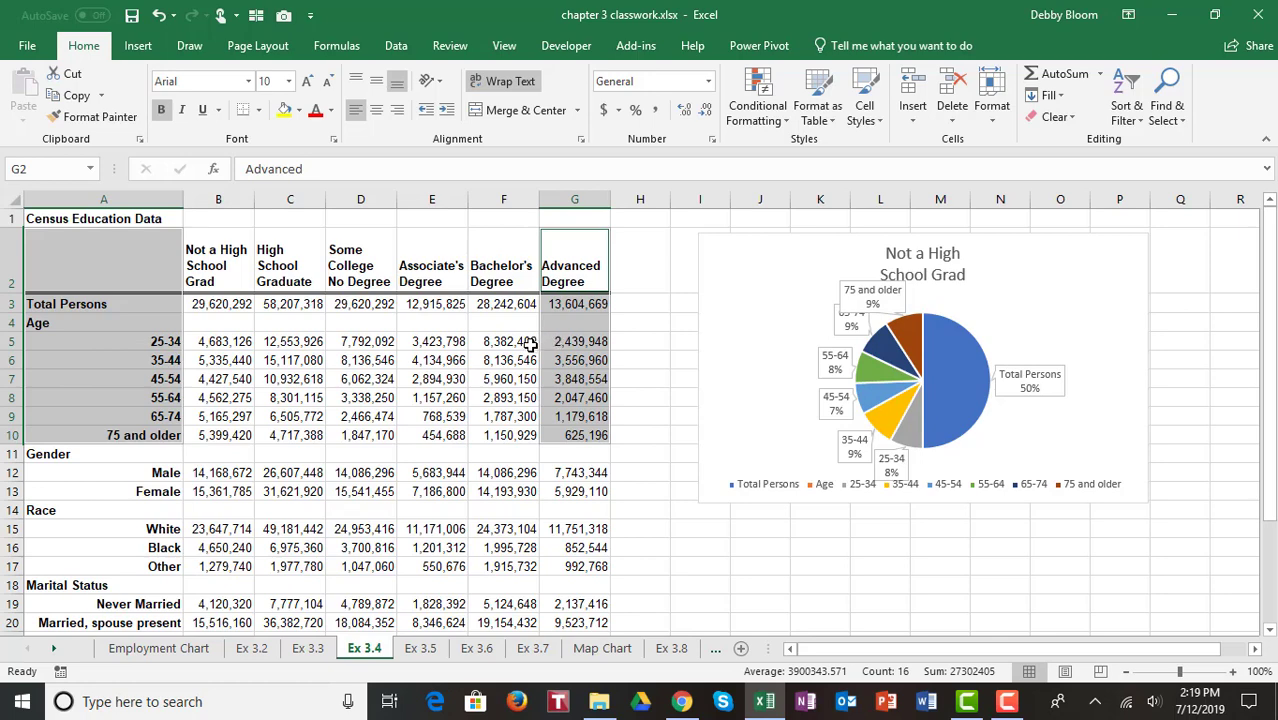
{"action": "left_click", "coordinate": [139, 47]}
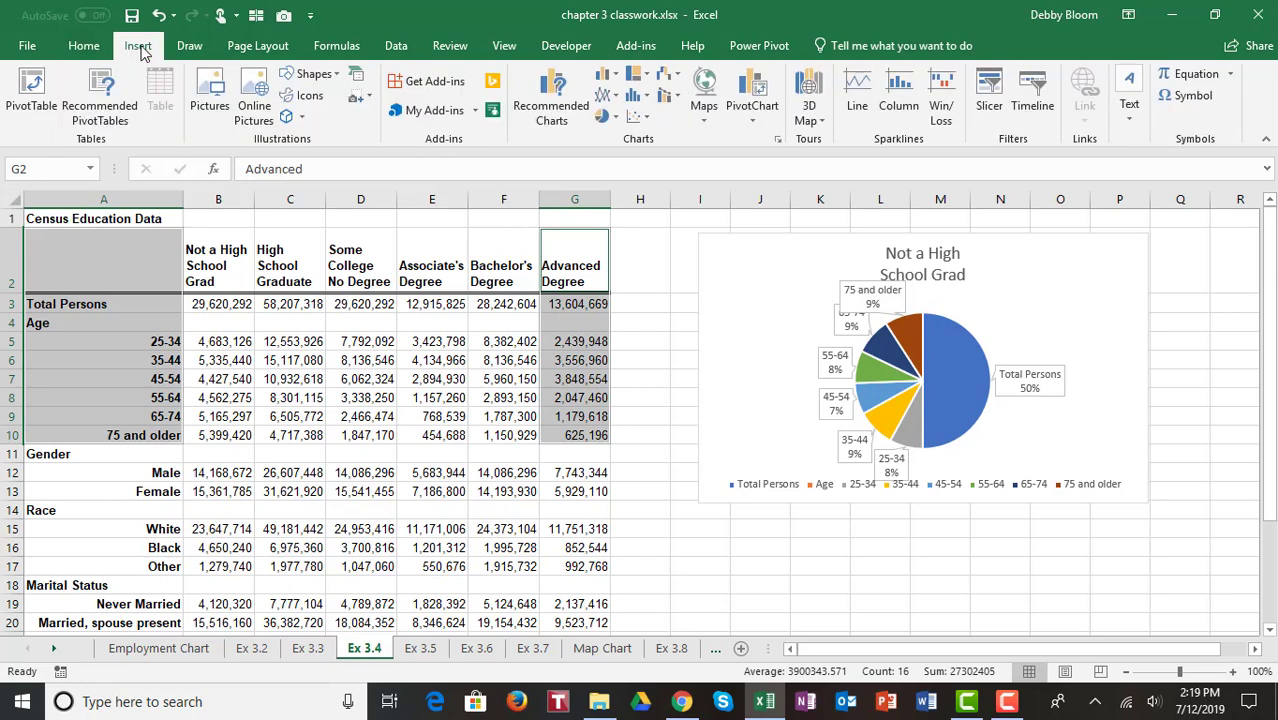
{"action": "left_click", "coordinate": [609, 118]}
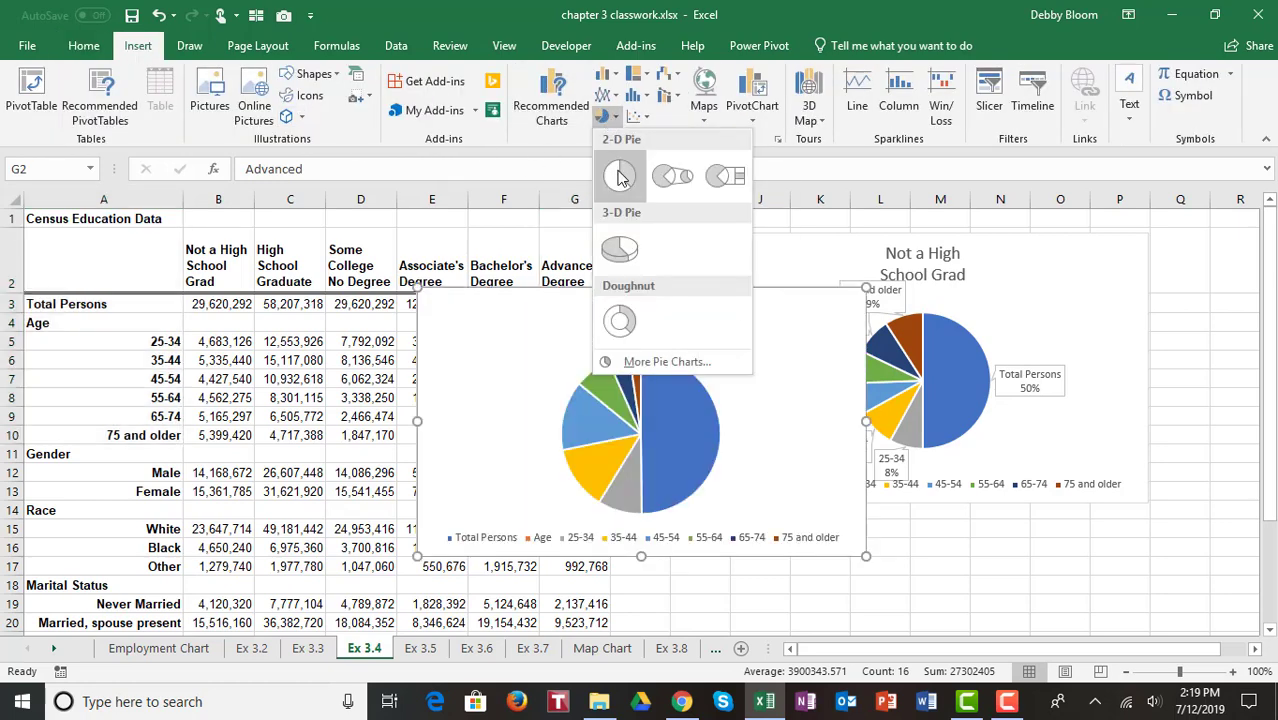
{"action": "left_click", "coordinate": [620, 176]}
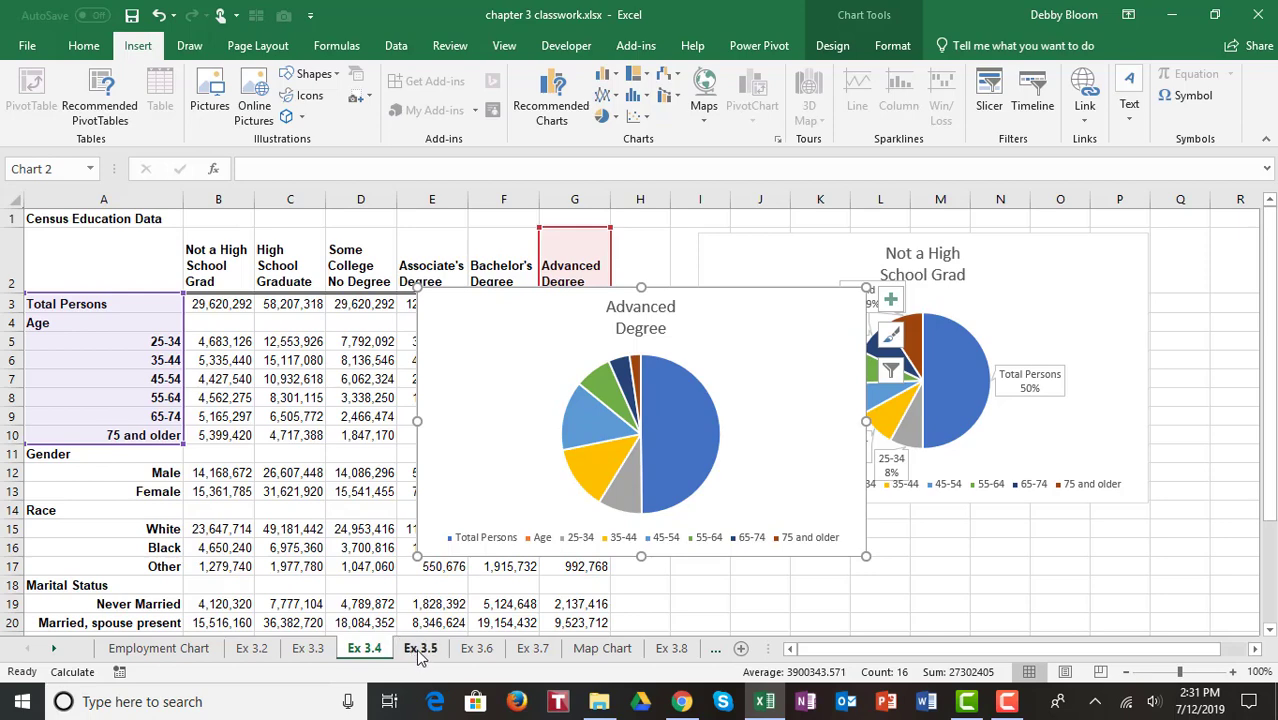
Step: On sheet Ex 3.5, select the Fossil Fuels Consumption and Total Energy Consumption columns (F4:G68) and insert a stacked area chart
{"action": "left_click", "coordinate": [420, 649]}
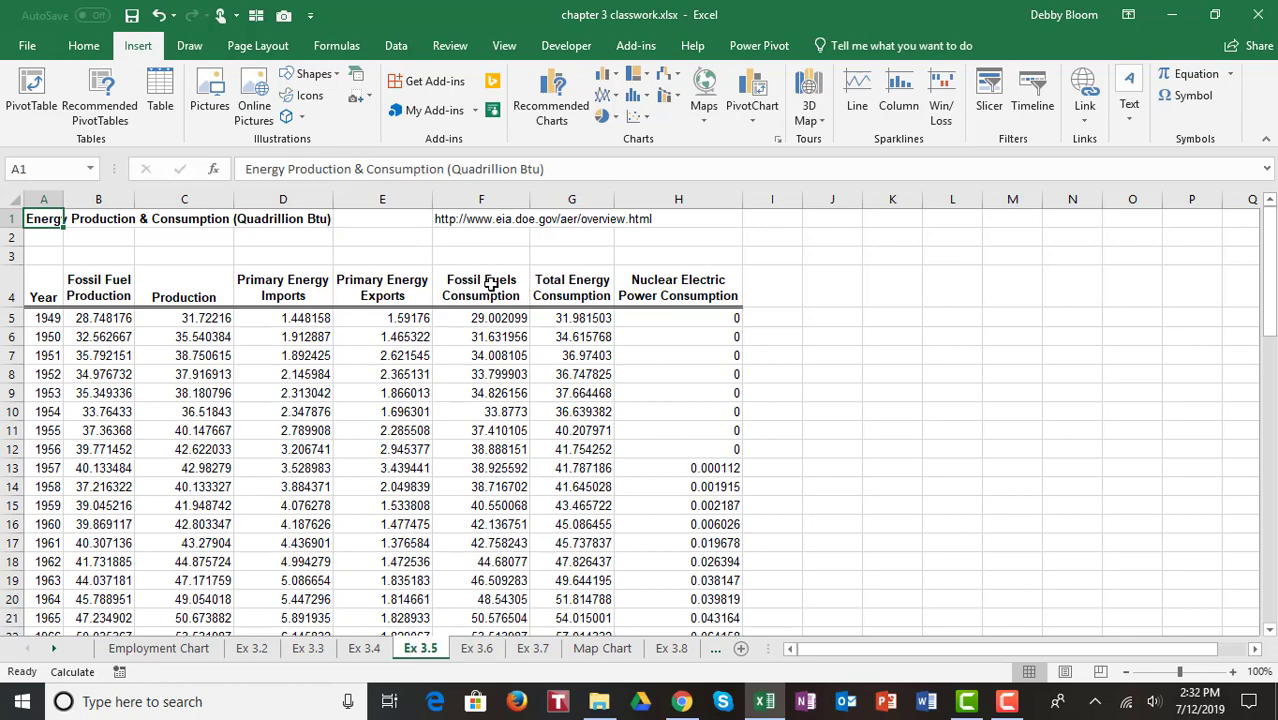
{"action": "left_click_drag", "start_coordinate": [490, 285], "coordinate": [568, 567]}
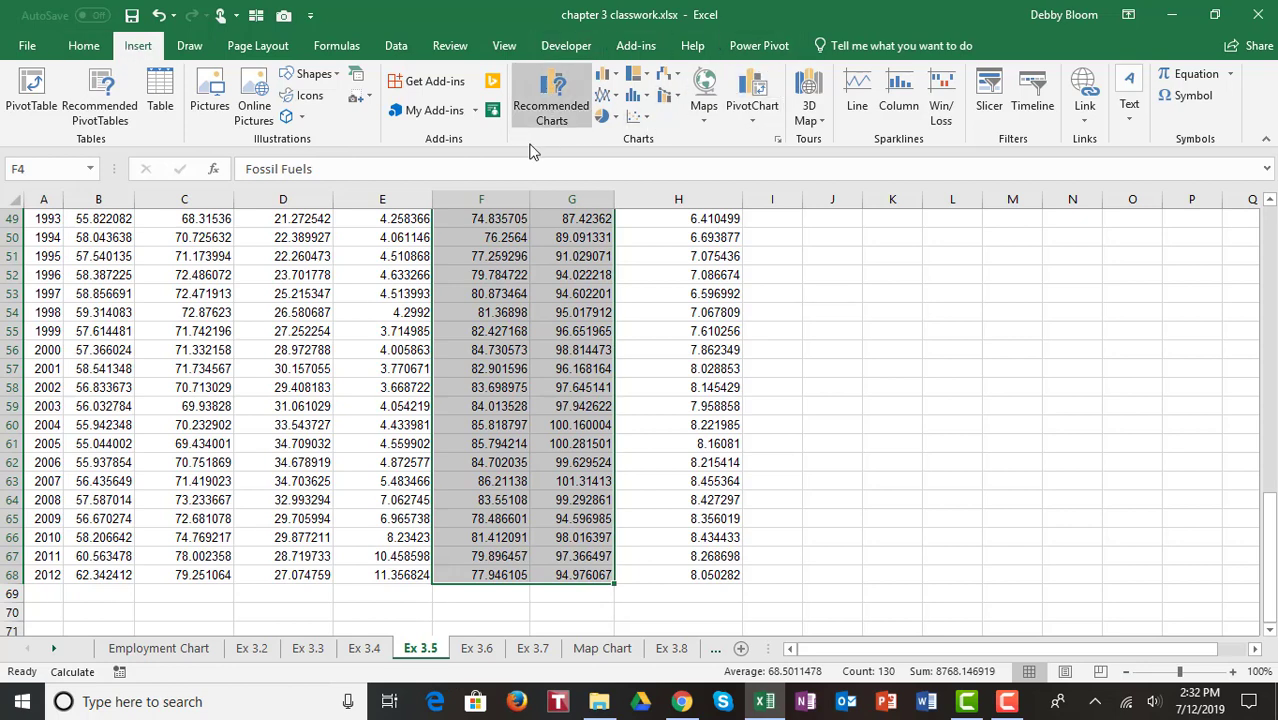
{"action": "left_click", "coordinate": [606, 96]}
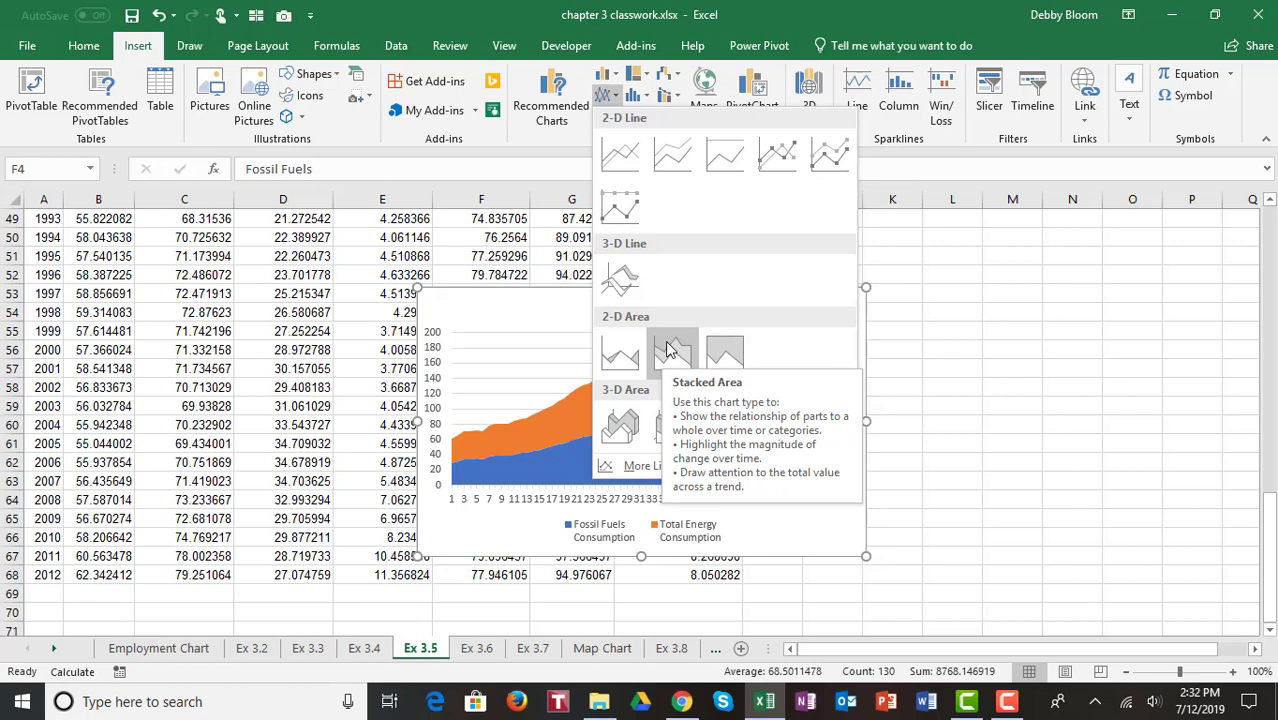
{"action": "left_click", "coordinate": [670, 349]}
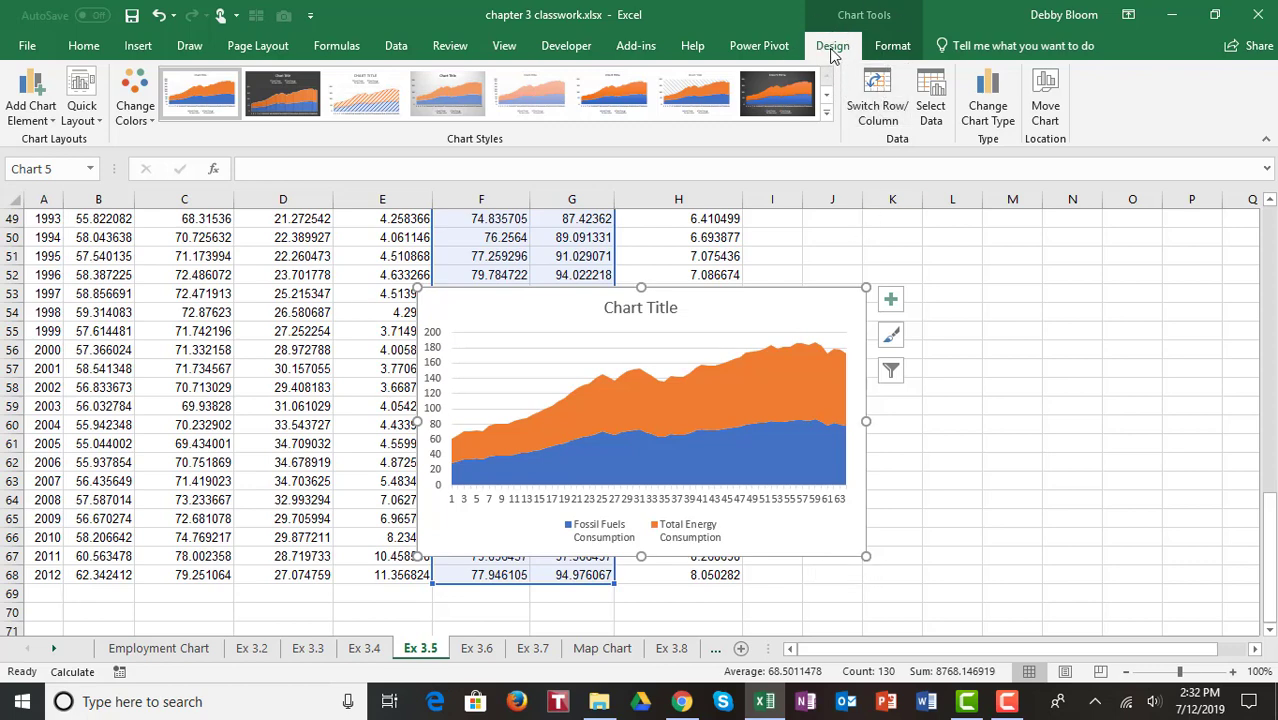
Step: Set the area chart's horizontal axis labels to the Year column, A5:A68
{"action": "left_click", "coordinate": [931, 100]}
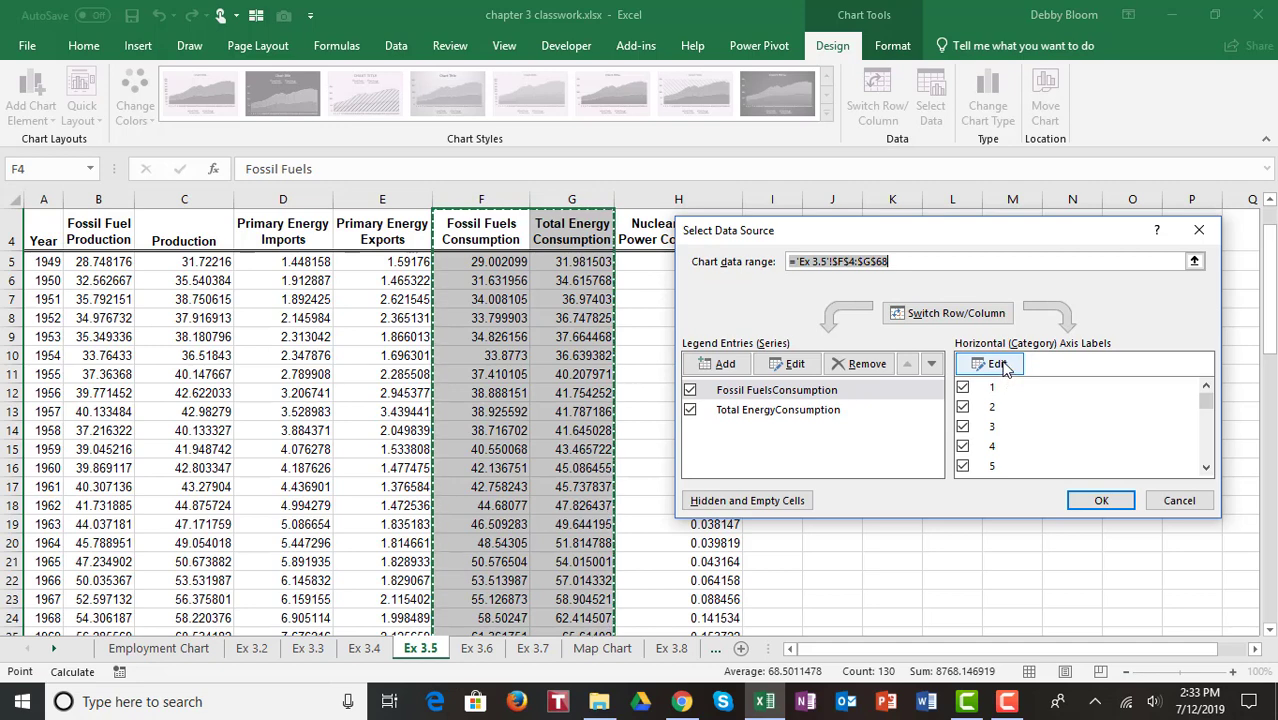
{"action": "left_click", "coordinate": [1004, 366]}
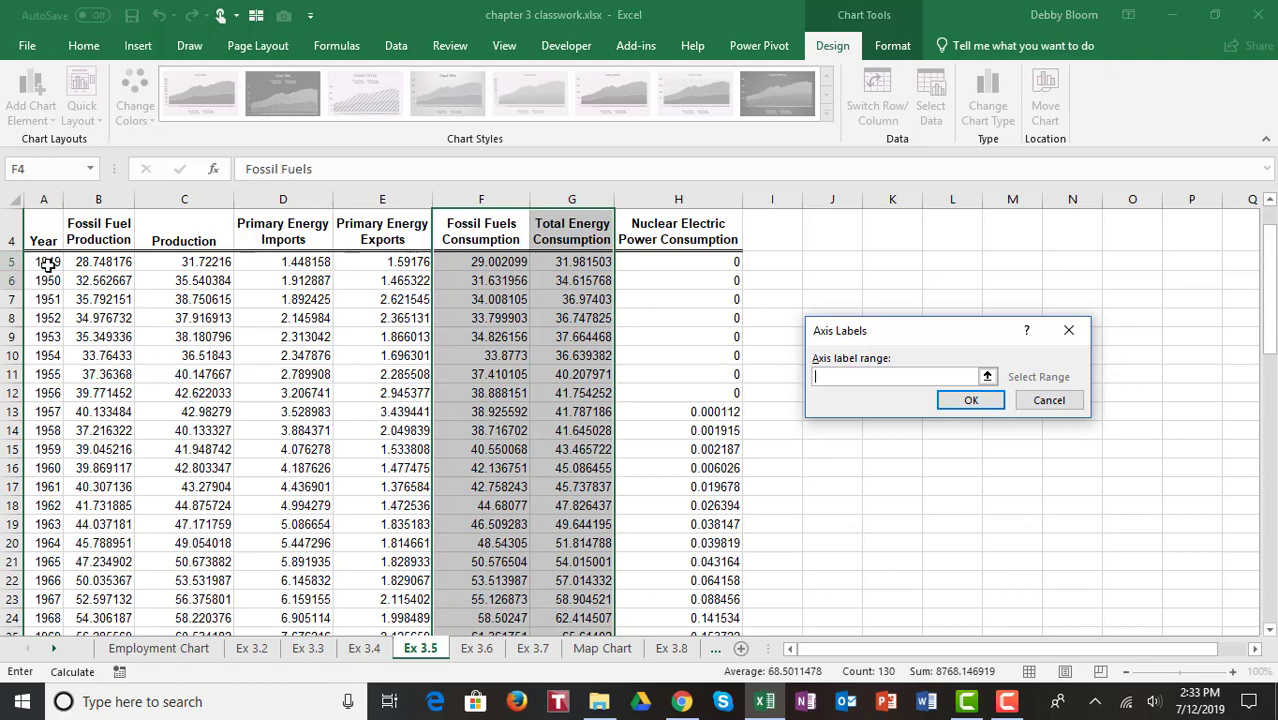
{"action": "left_click_drag", "start_coordinate": [48, 262], "coordinate": [54, 594]}
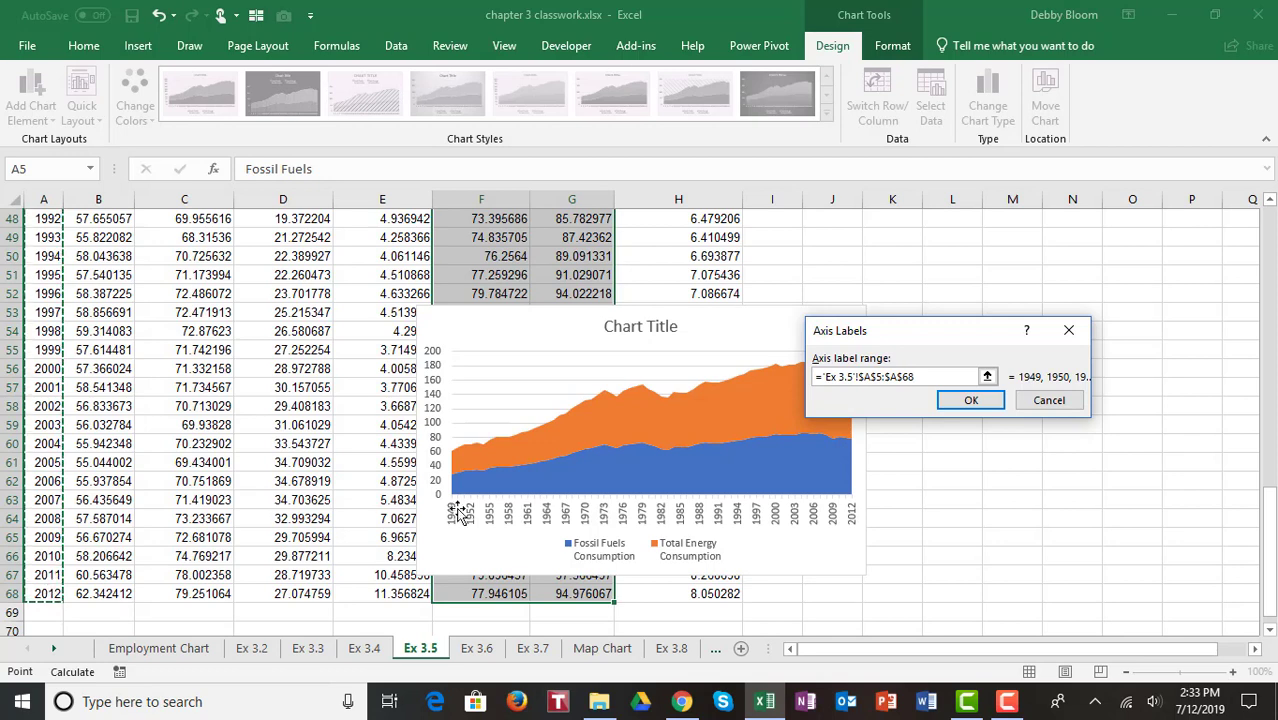
{"action": "left_click", "coordinate": [970, 400]}
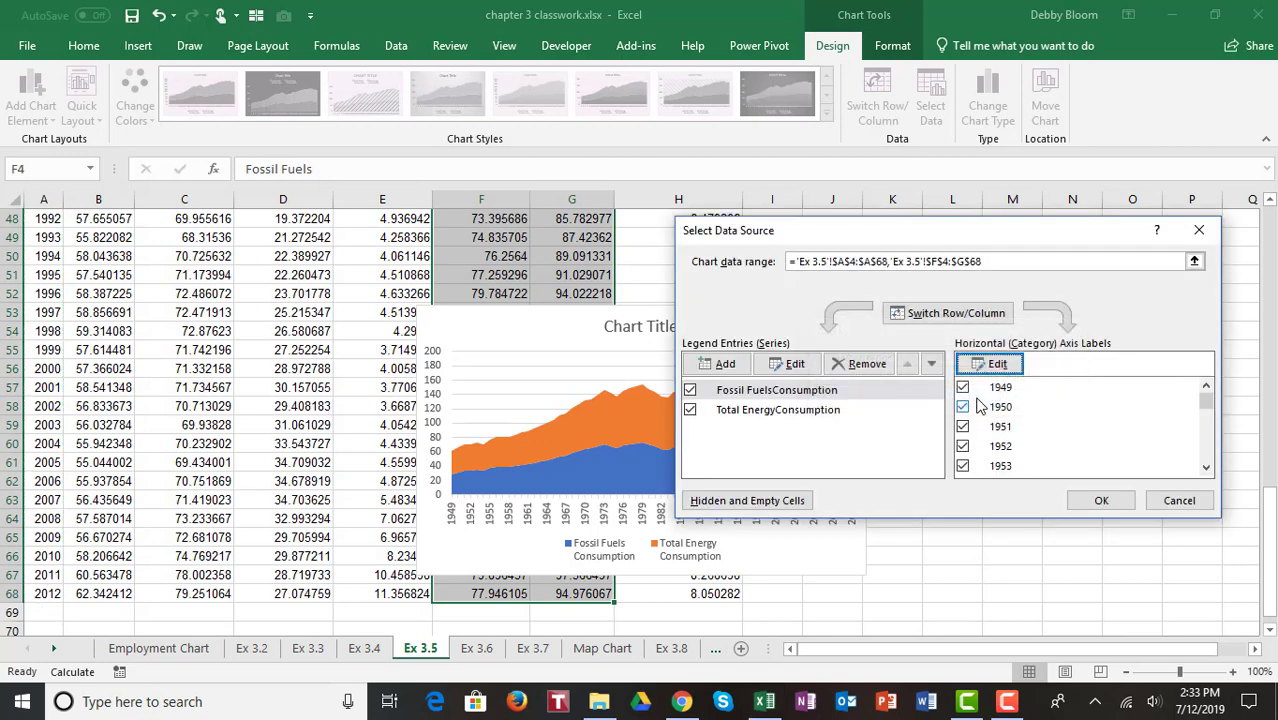
{"action": "left_click", "coordinate": [1096, 503]}
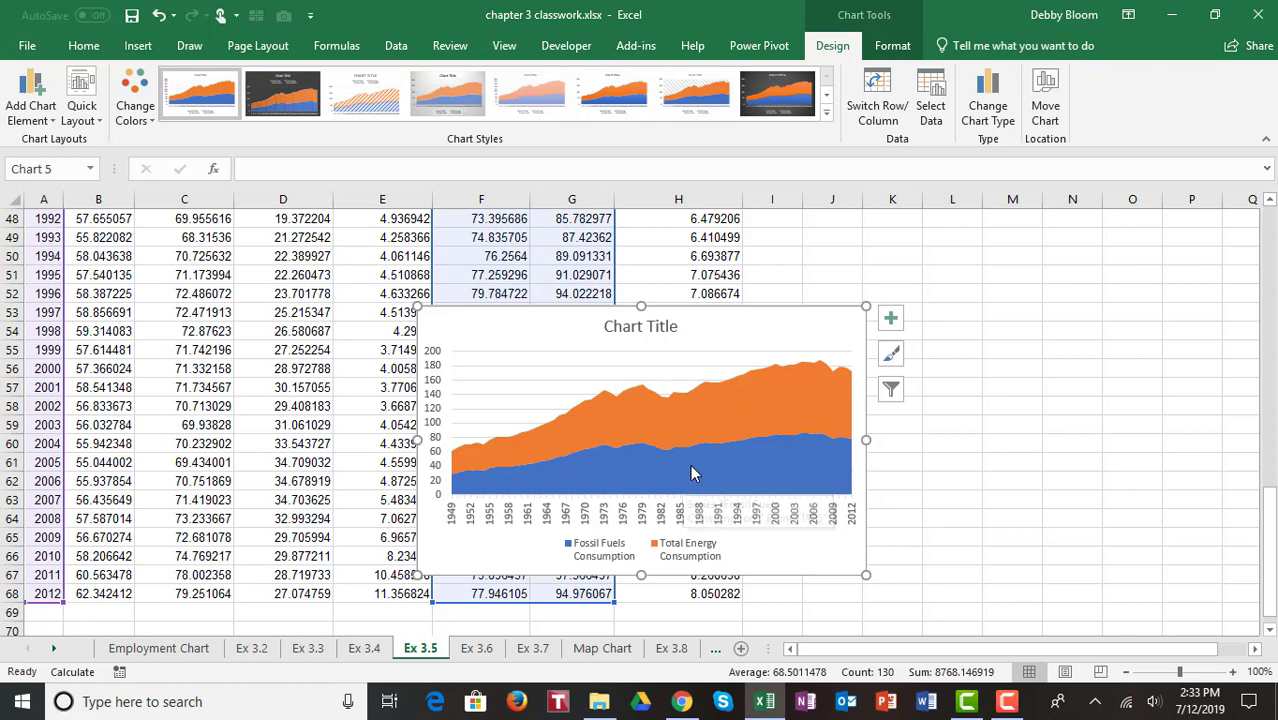
Step: On sheet Ex 3.6, select the Square Feet and Market Value data (B3:C45) and insert a scatter chart
{"action": "left_click", "coordinate": [477, 650]}
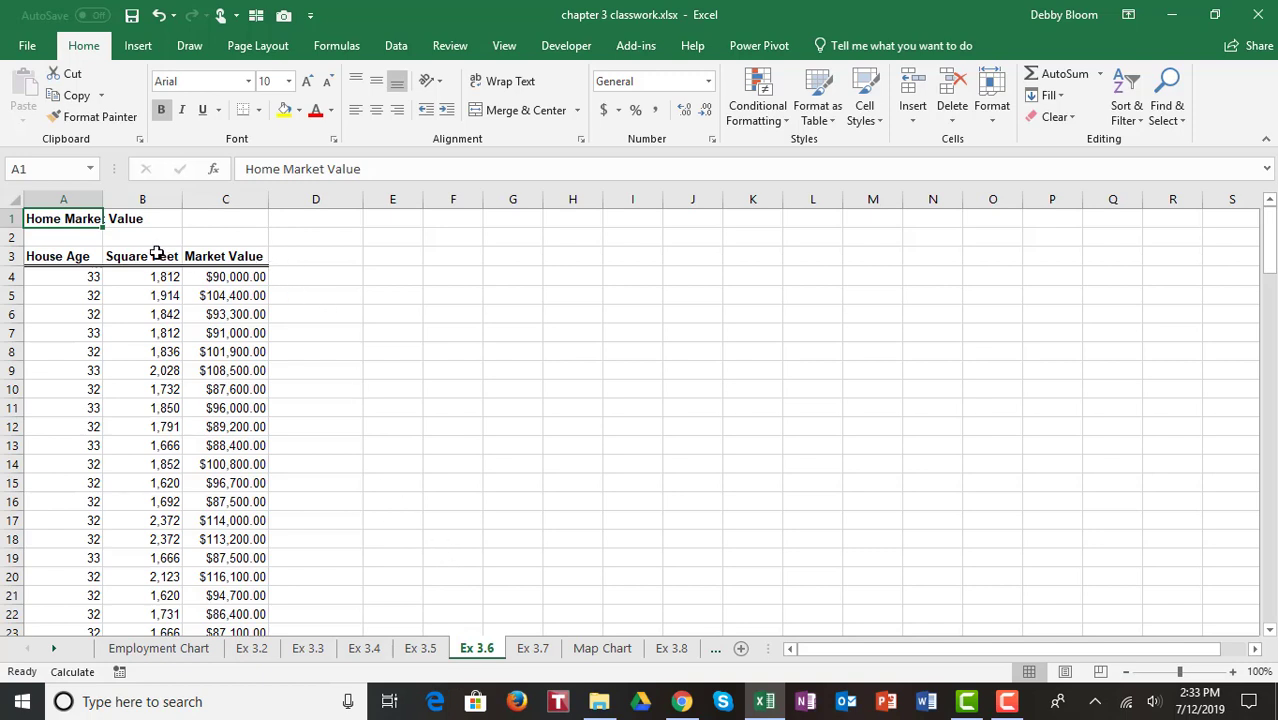
{"action": "left_click_drag", "start_coordinate": [159, 256], "coordinate": [290, 530]}
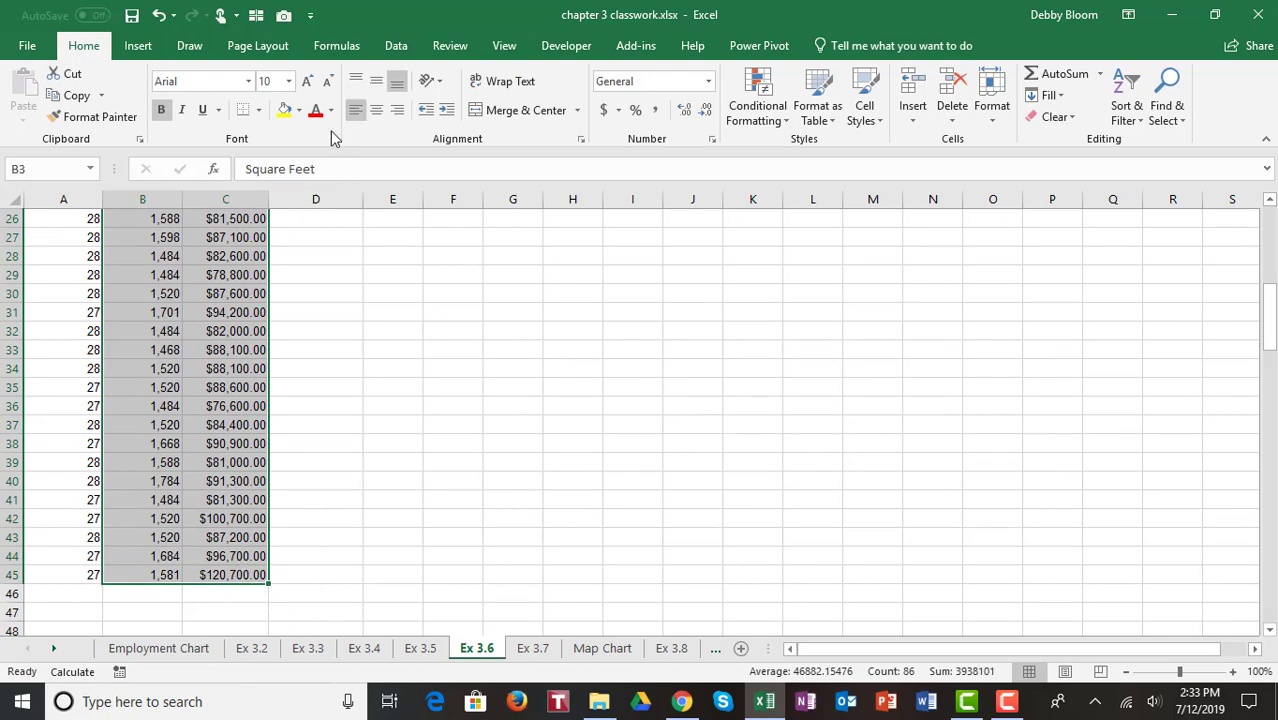
{"action": "left_click", "coordinate": [140, 48]}
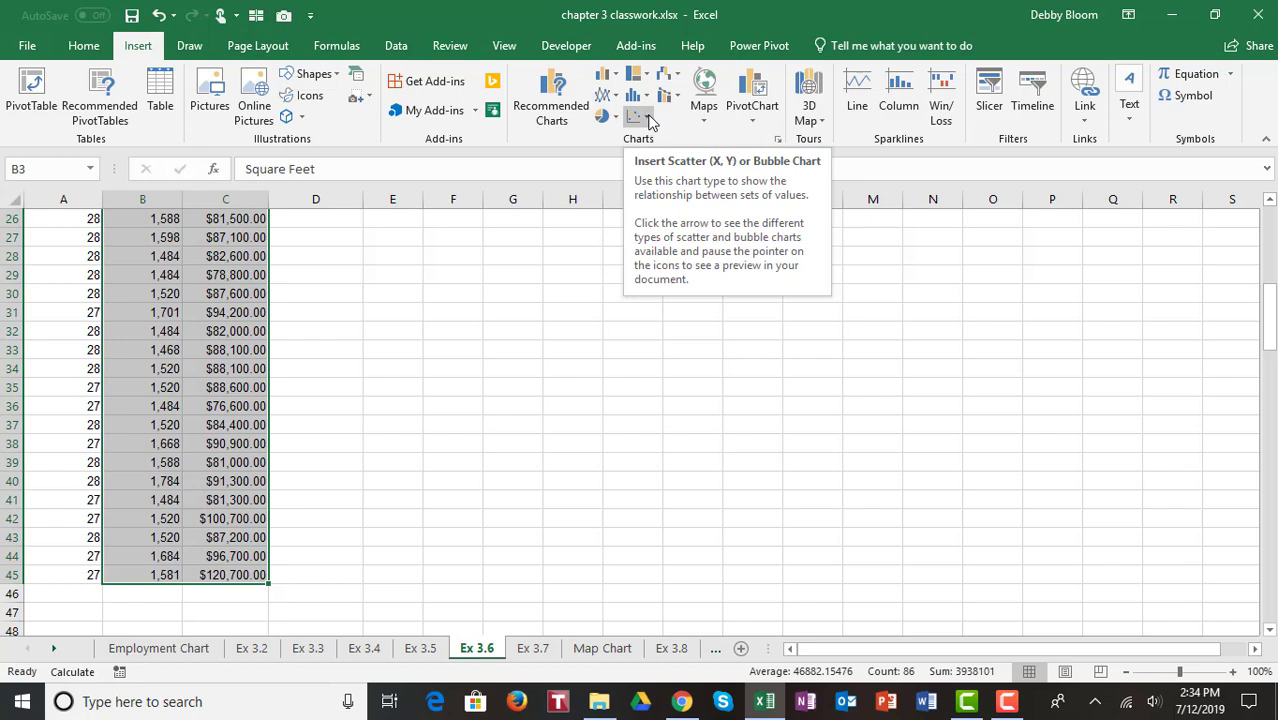
{"action": "left_click", "coordinate": [648, 117]}
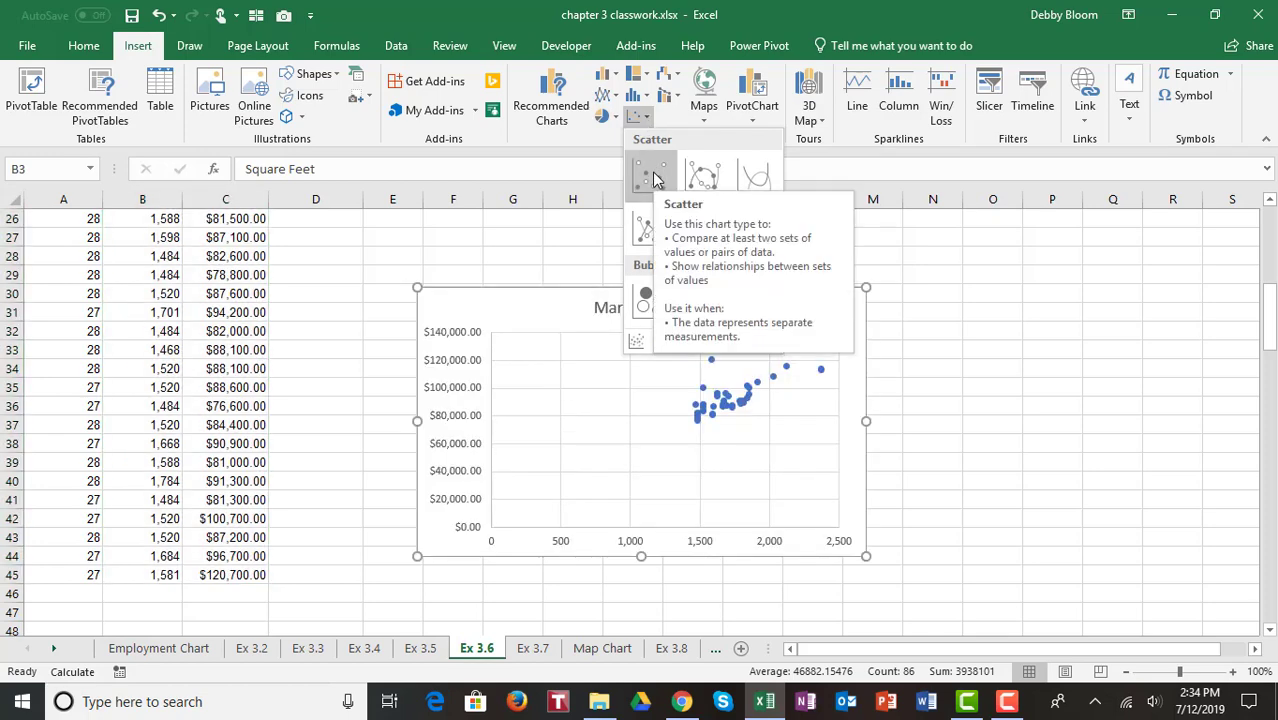
{"action": "left_click", "coordinate": [652, 177]}
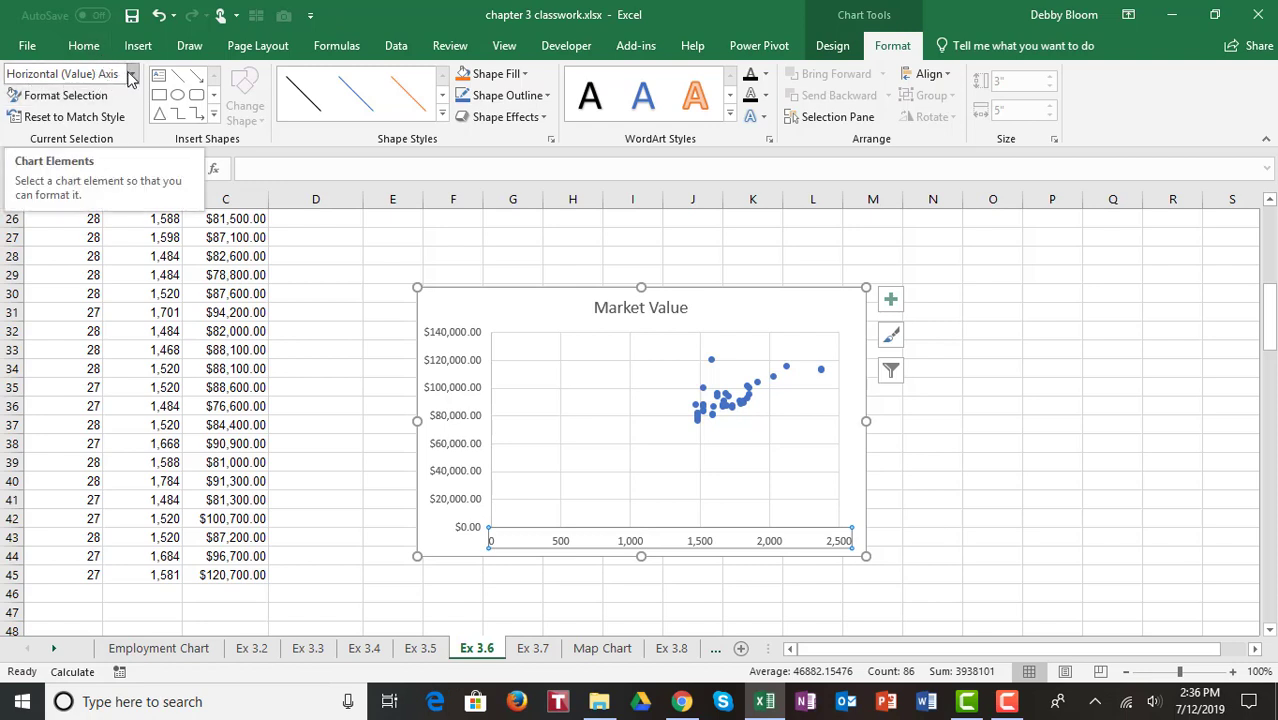
Step: Set the scatter chart's horizontal axis minimum bound to 1000
{"action": "left_click", "coordinate": [132, 76]}
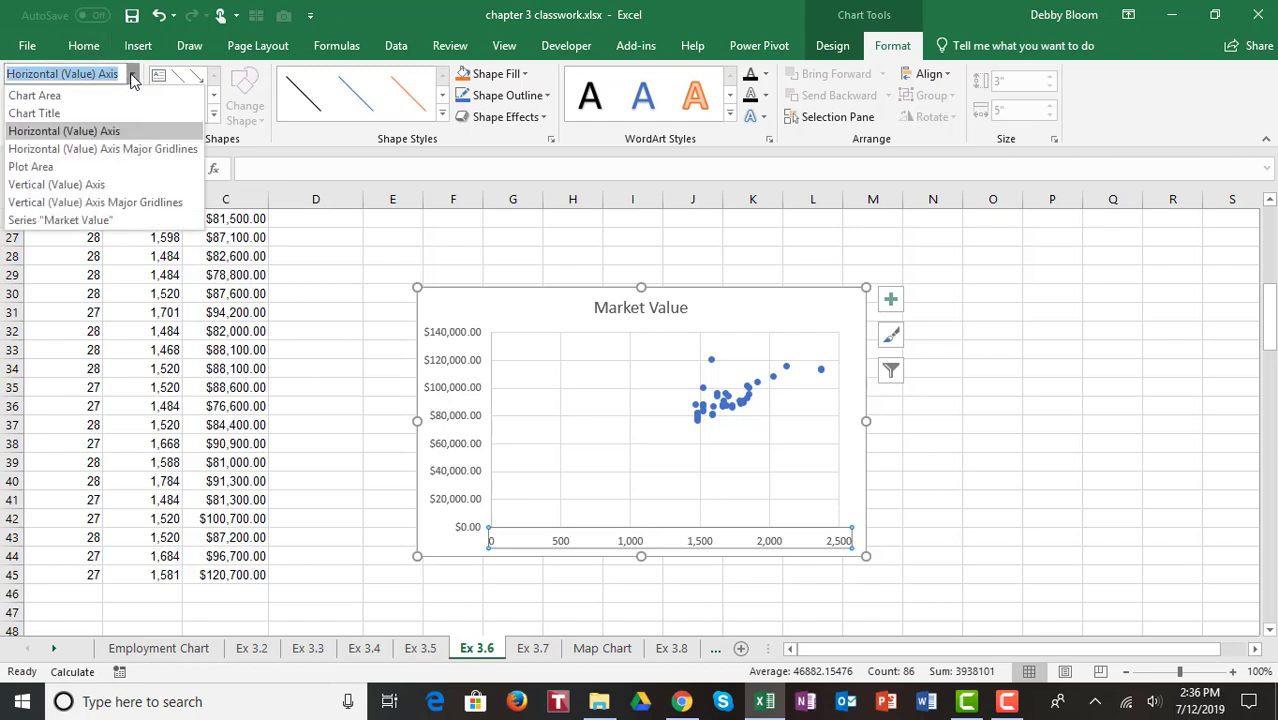
{"action": "left_click", "coordinate": [132, 76]}
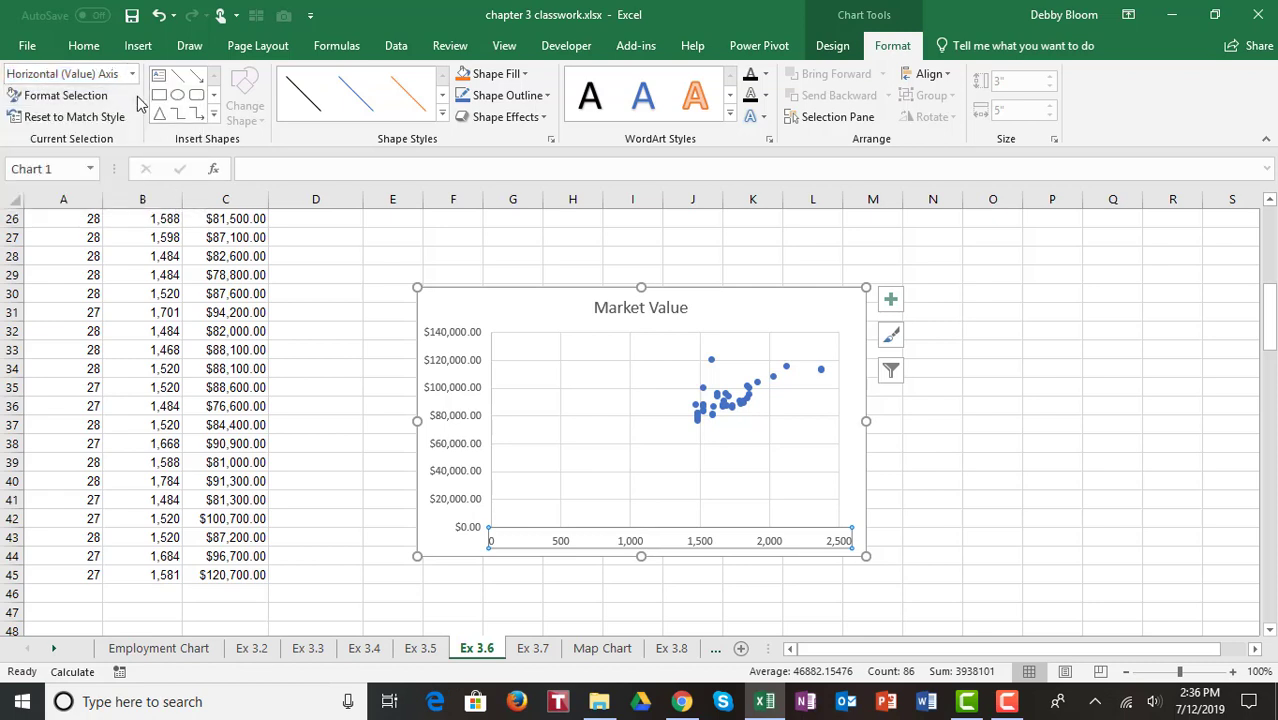
{"action": "left_click", "coordinate": [85, 97]}
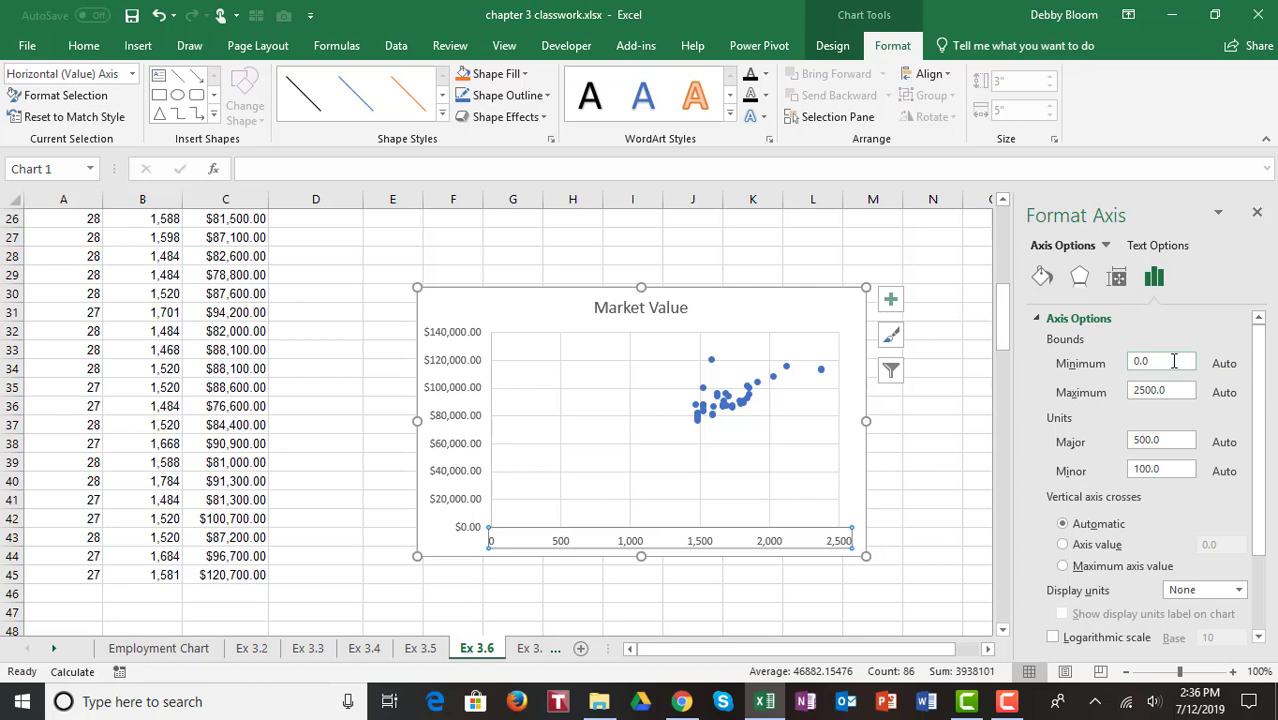
{"action": "left_click_drag", "start_coordinate": [1174, 362], "coordinate": [1134, 365]}
{"action": "type", "text": "1000"}
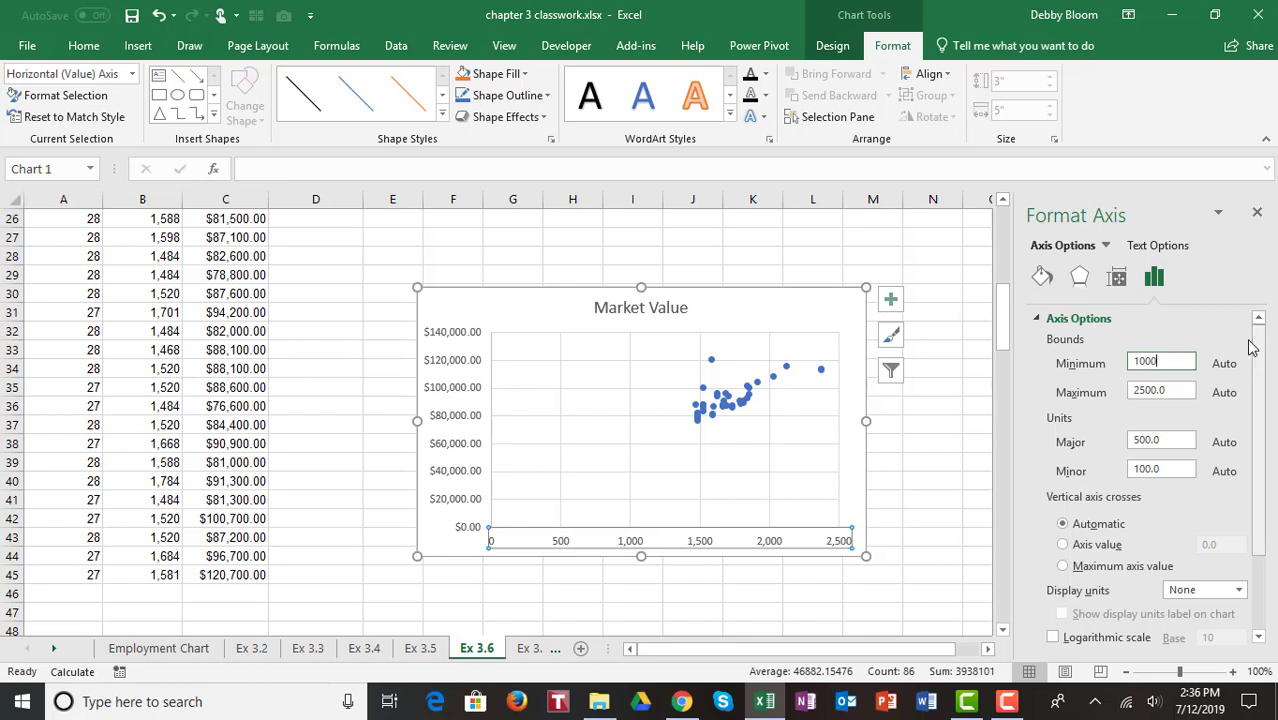
{"action": "left_click", "coordinate": [1258, 212]}
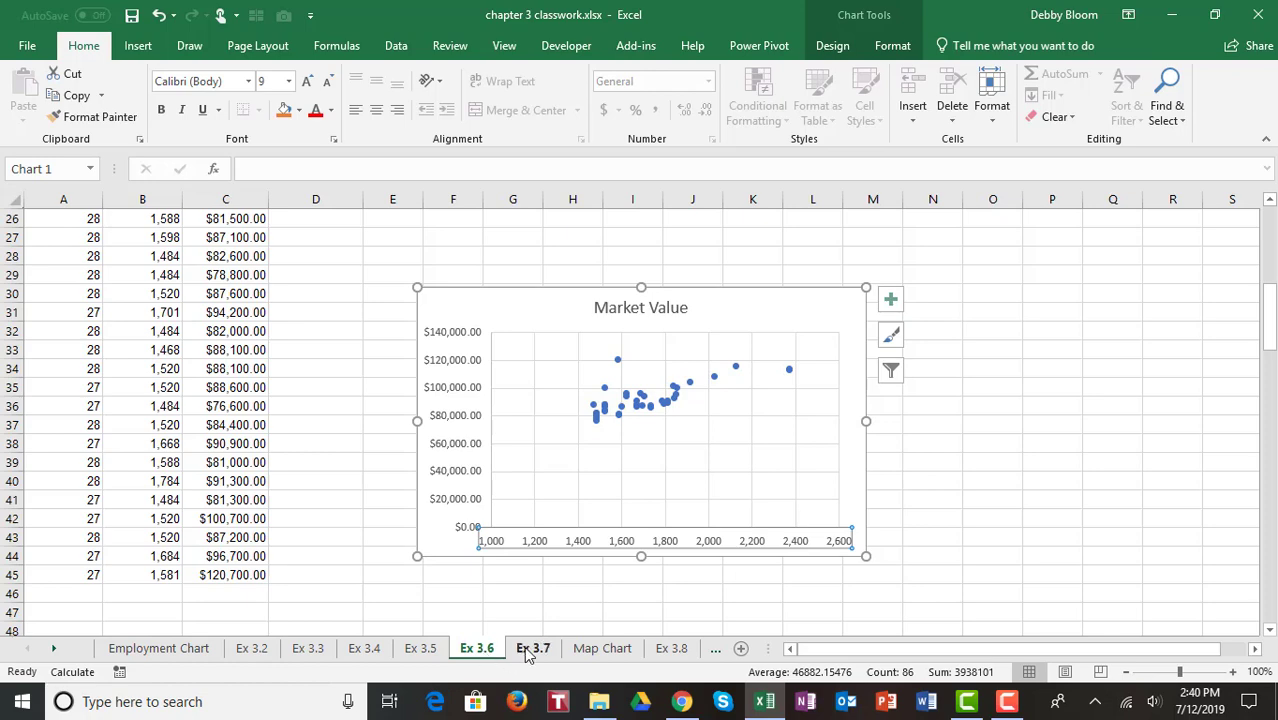
Step: On sheet Ex 3.7, select the Price, P/E and Market Cap rows (A3:F5) and insert a bubble chart
{"action": "left_click", "coordinate": [530, 650]}
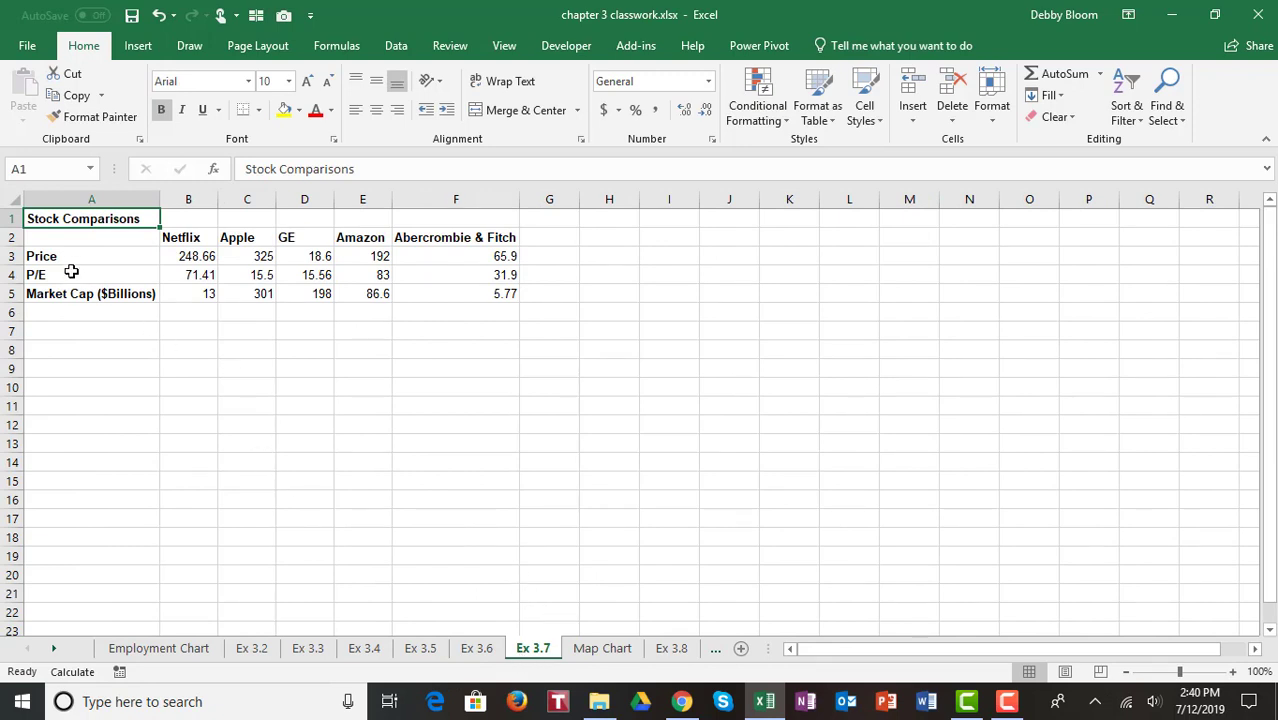
{"action": "left_click_drag", "start_coordinate": [68, 259], "coordinate": [474, 286]}
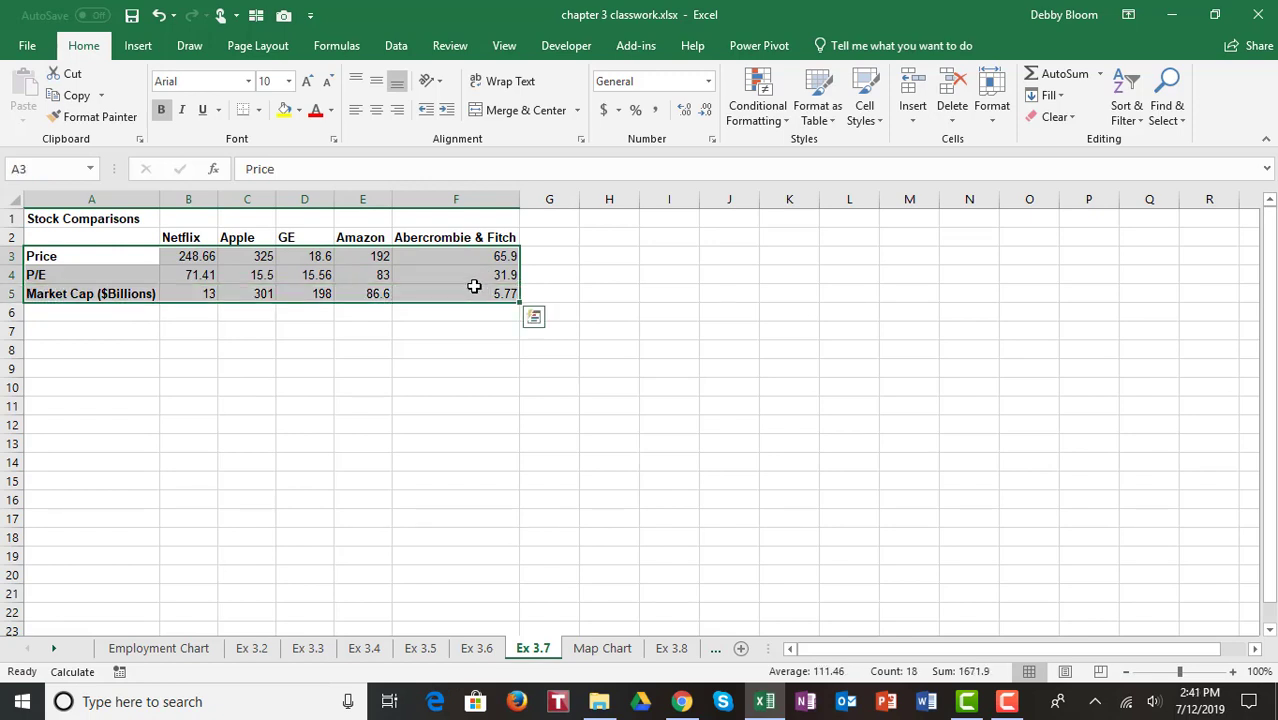
{"action": "left_click", "coordinate": [138, 46]}
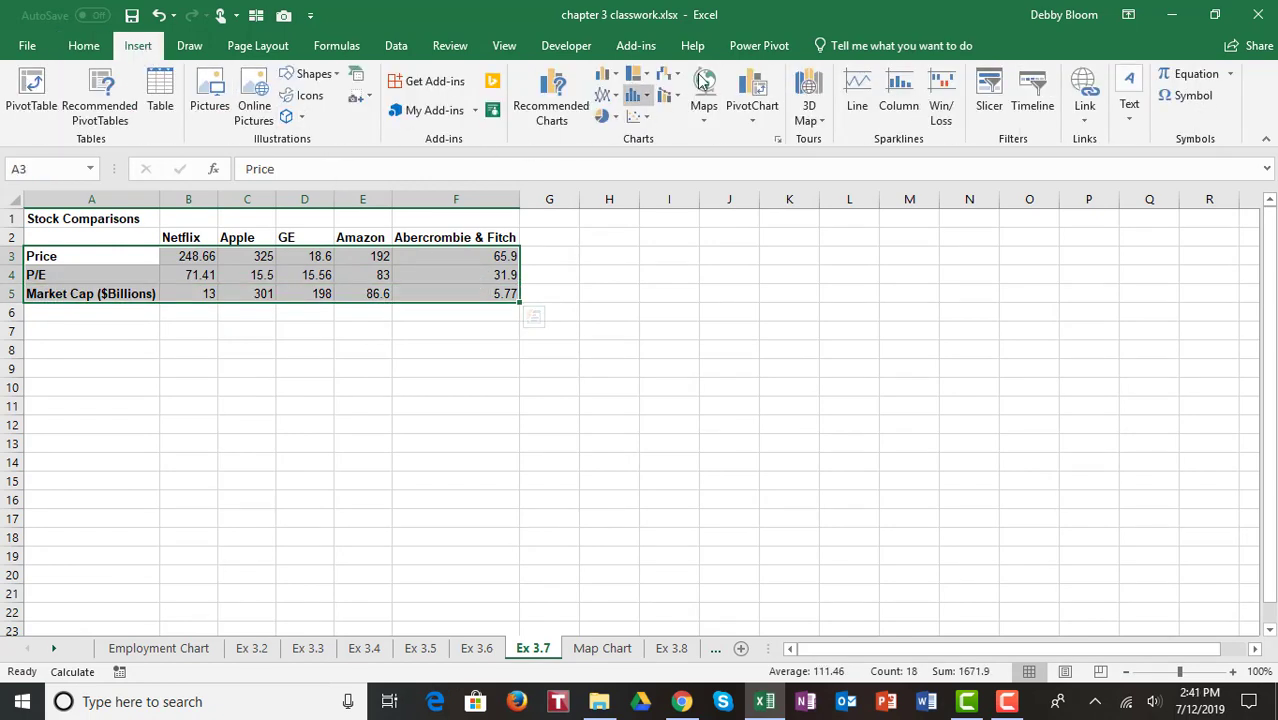
{"action": "left_click", "coordinate": [646, 118]}
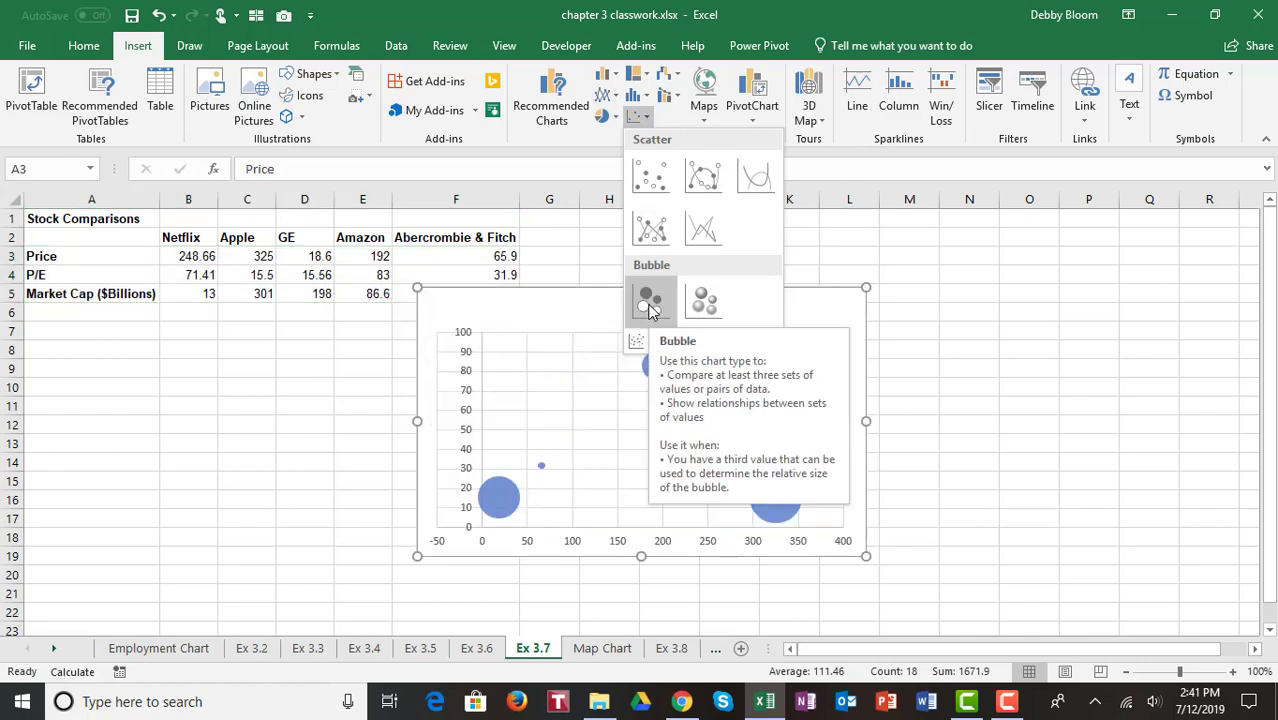
{"action": "left_click", "coordinate": [649, 302]}
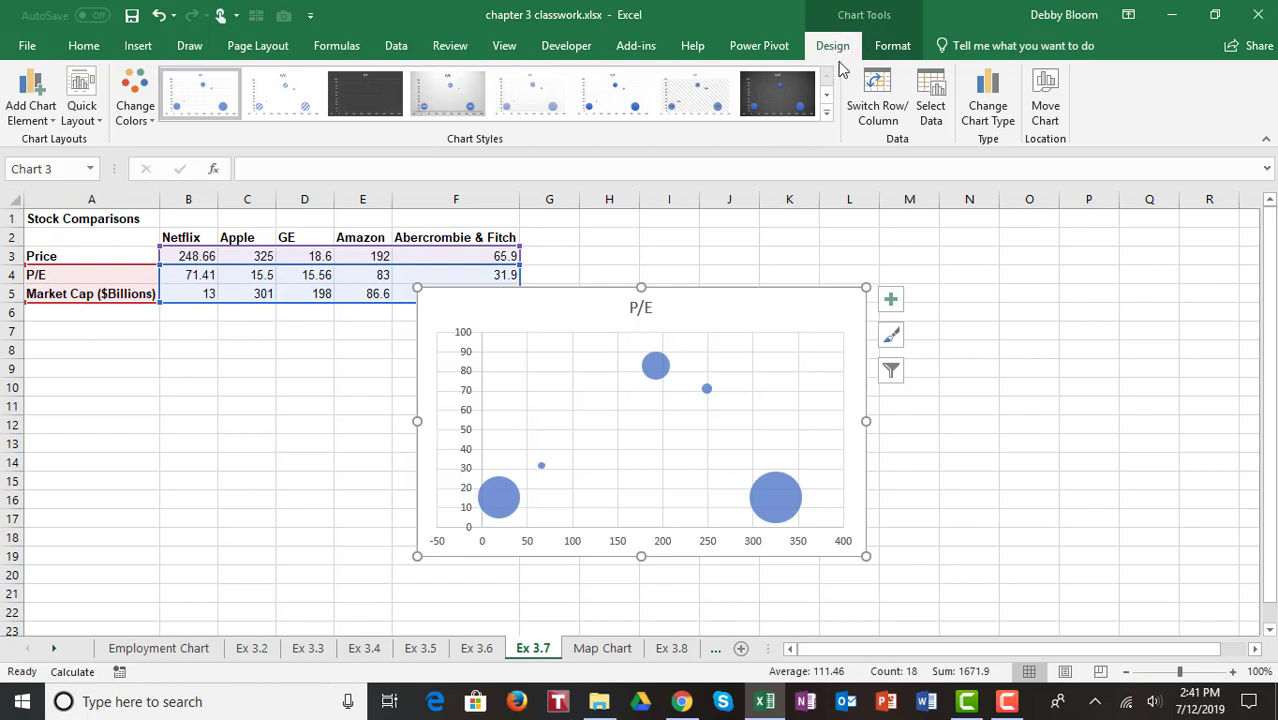
Step: Add data labels to the bubble chart that take their values from the company names in cells B2:F2
{"action": "left_click", "coordinate": [40, 116]}
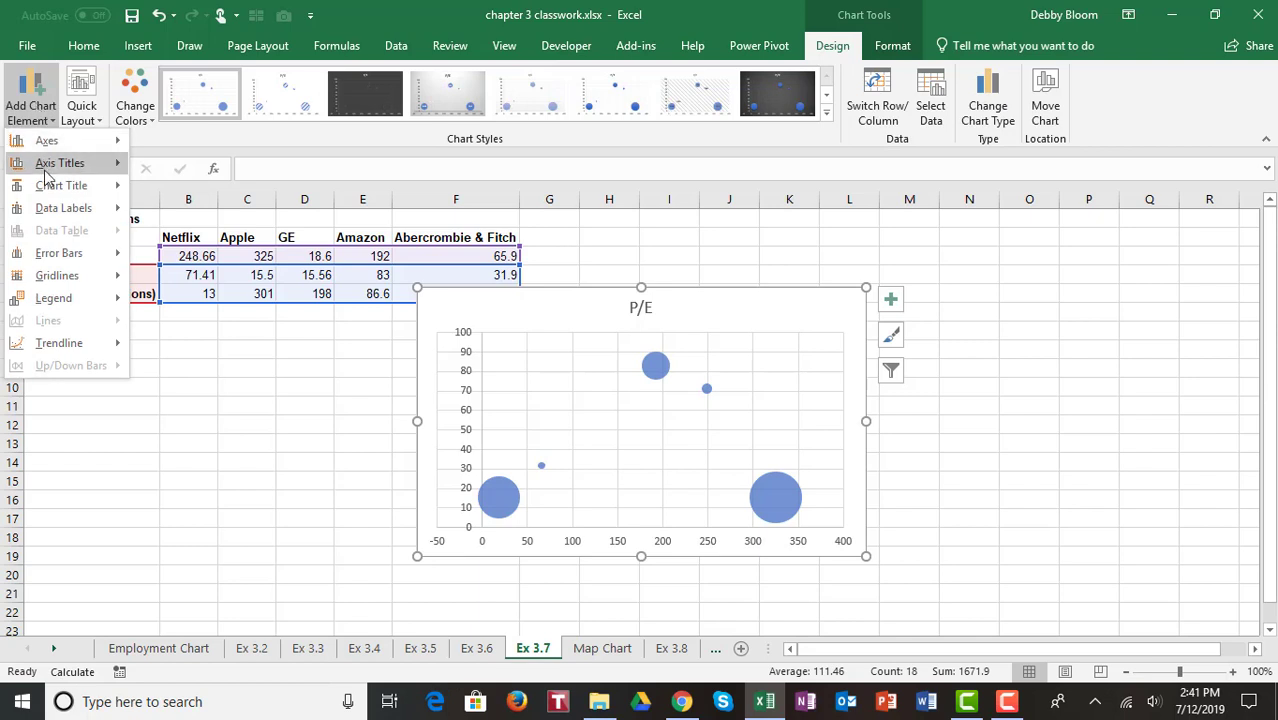
{"action": "mouse_move", "coordinate": [59, 207]}
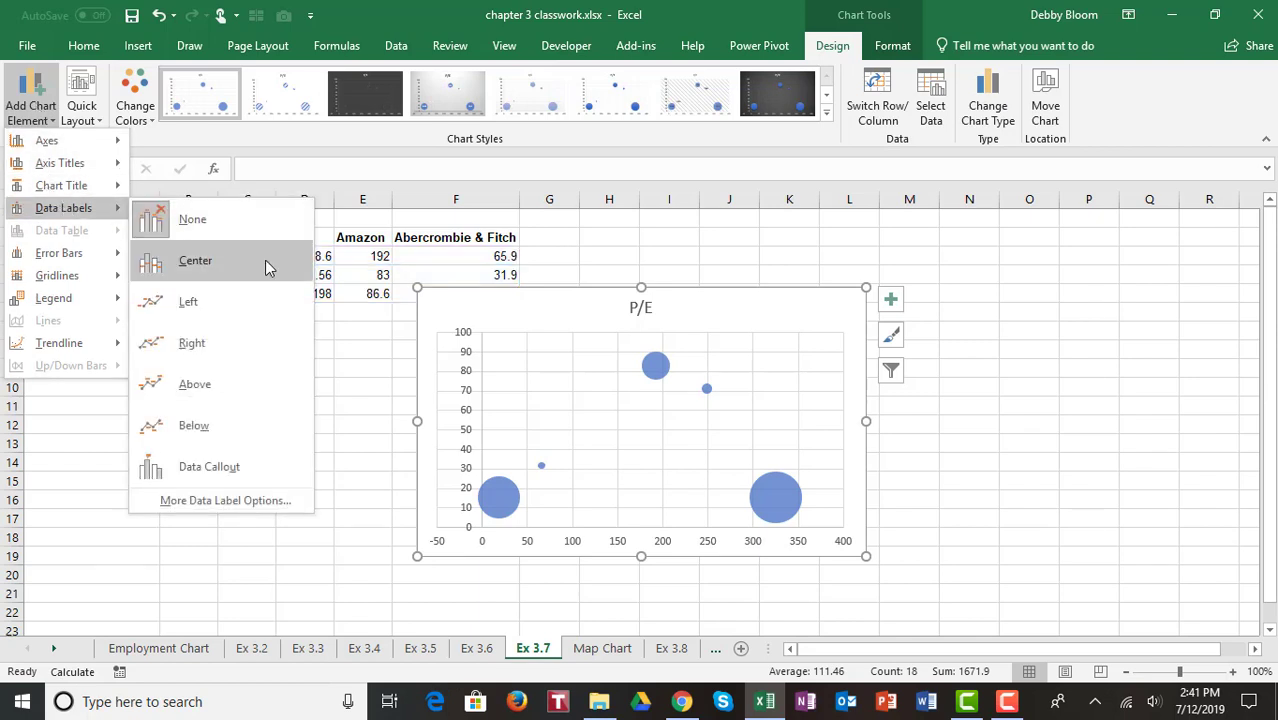
{"action": "left_click", "coordinate": [239, 503]}
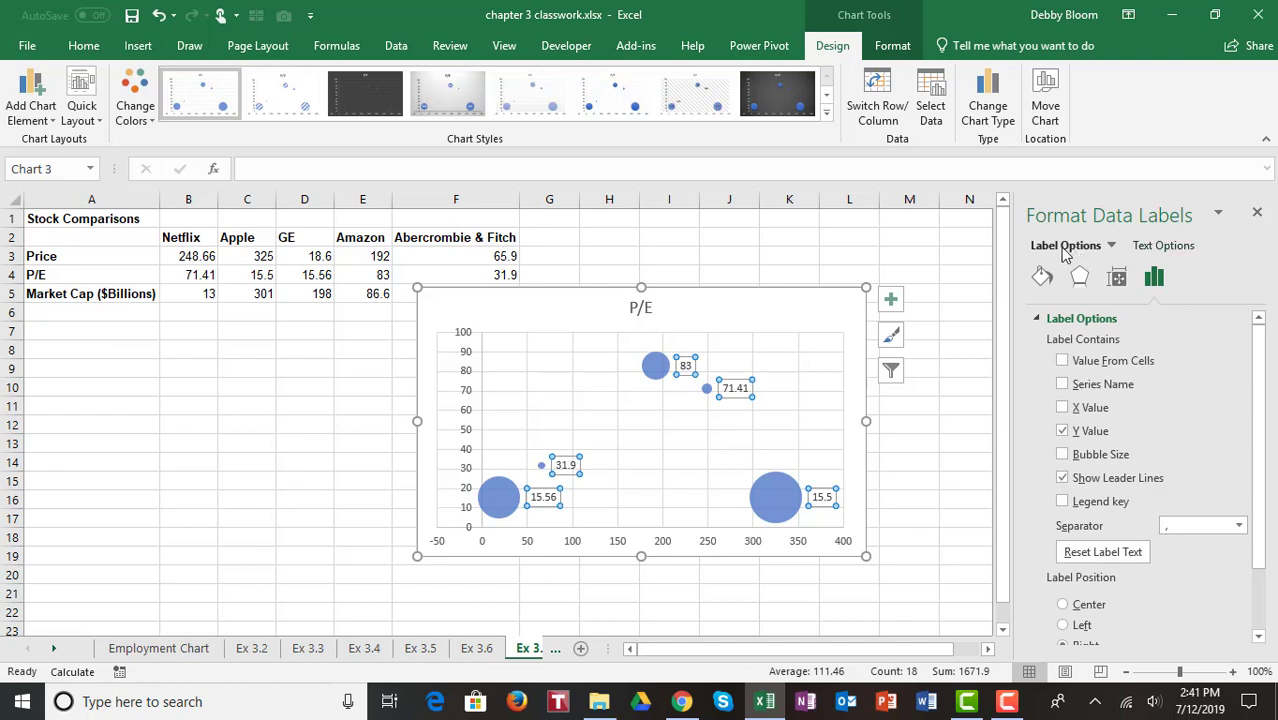
{"action": "left_click", "coordinate": [1064, 362]}
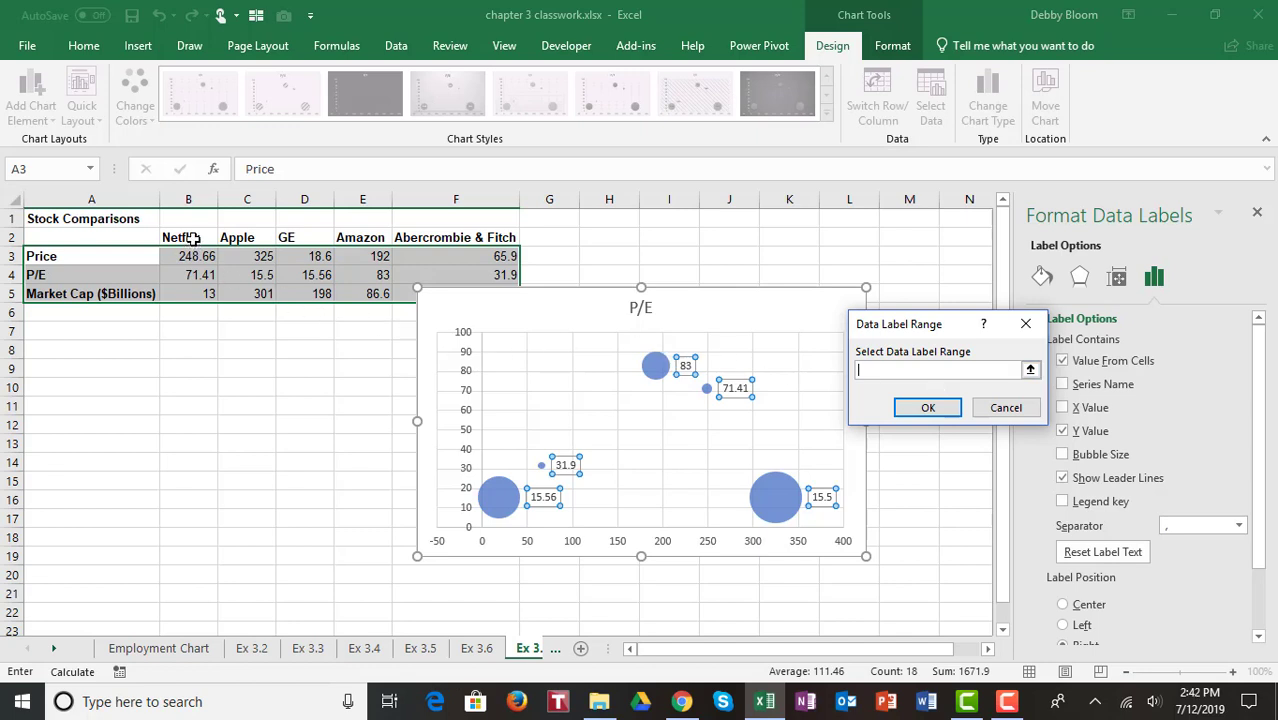
{"action": "left_click_drag", "start_coordinate": [193, 238], "coordinate": [455, 236]}
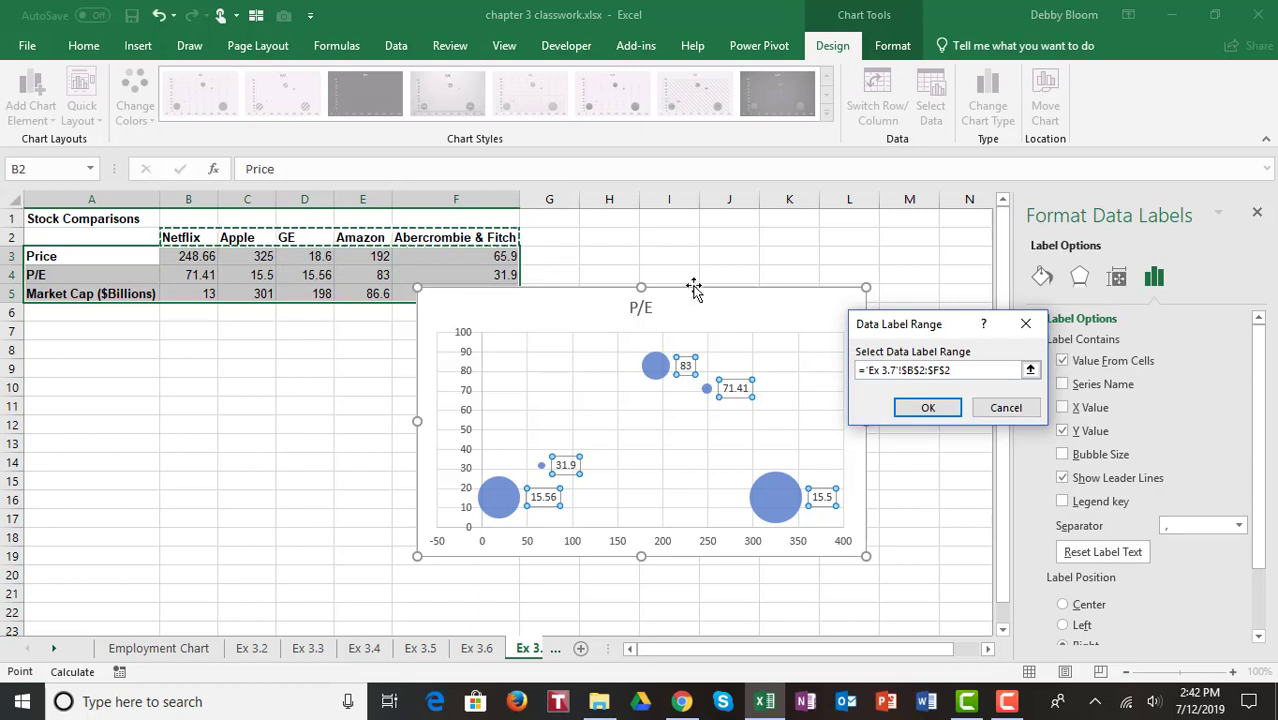
{"action": "left_click", "coordinate": [940, 414]}
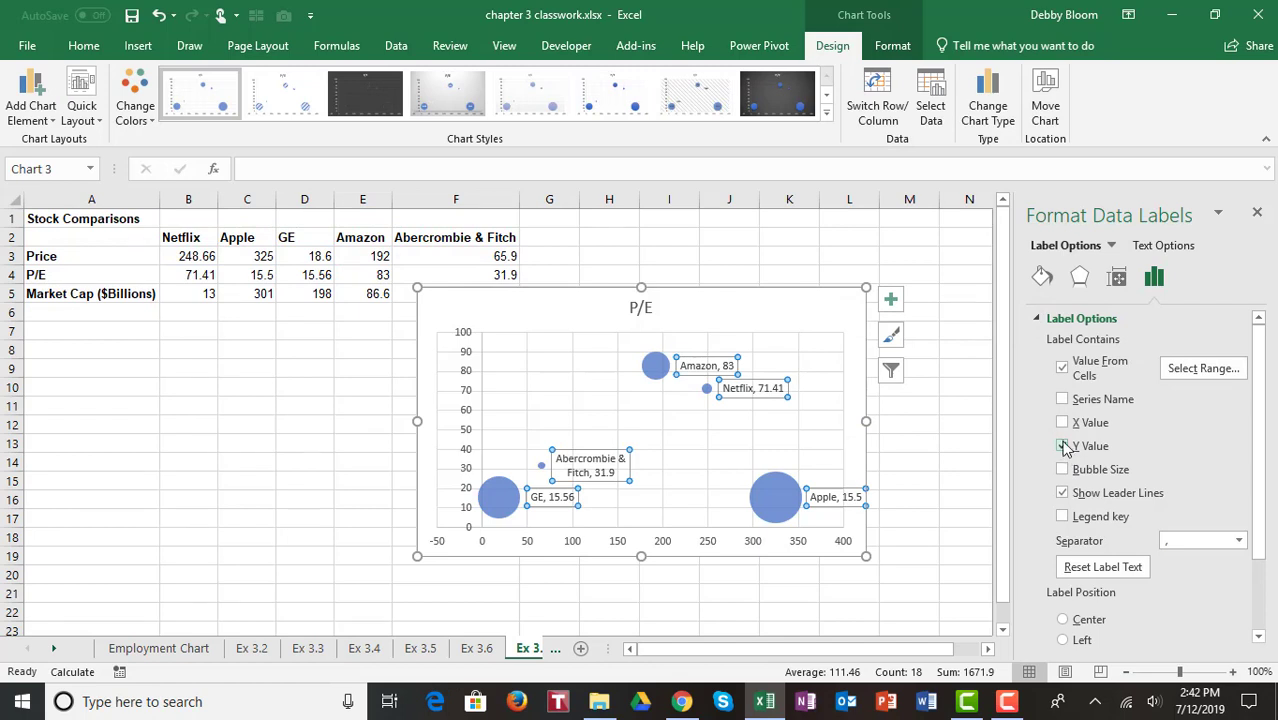
Step: Remove the Y values from the bubble labels, close the label pane, and enlarge the bubble chart
{"action": "left_click", "coordinate": [1063, 446]}
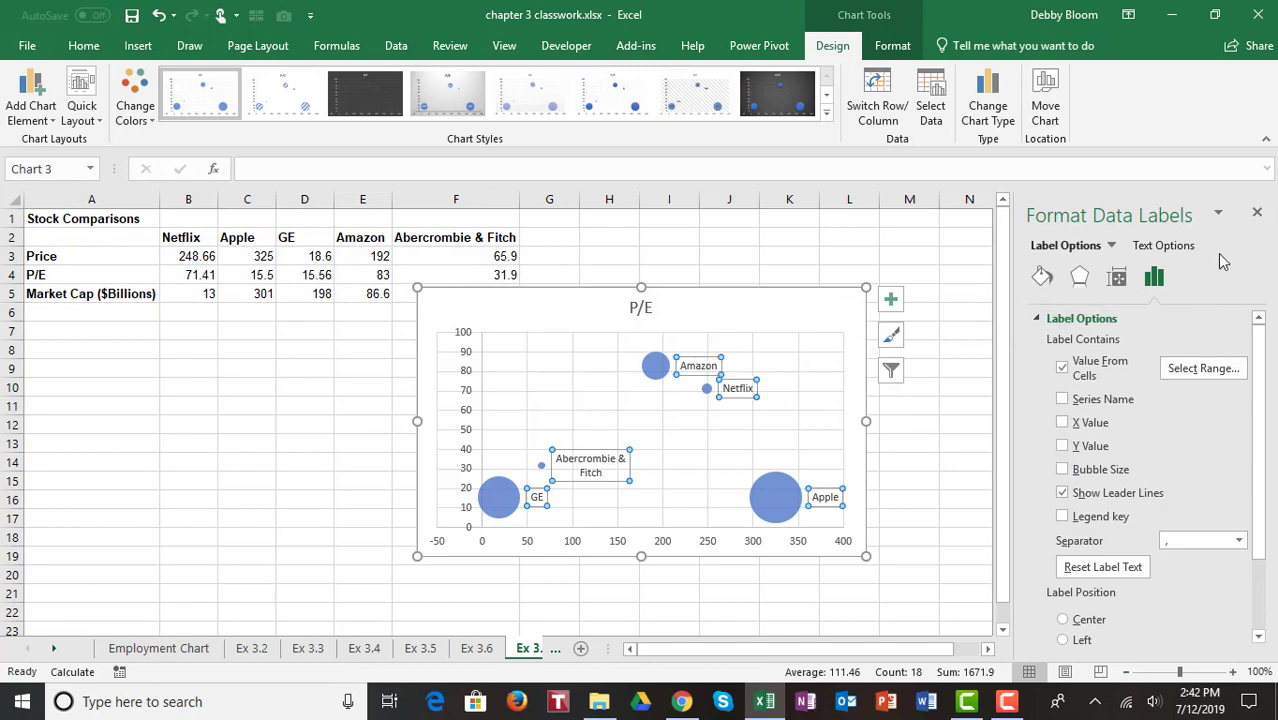
{"action": "left_click", "coordinate": [1259, 217]}
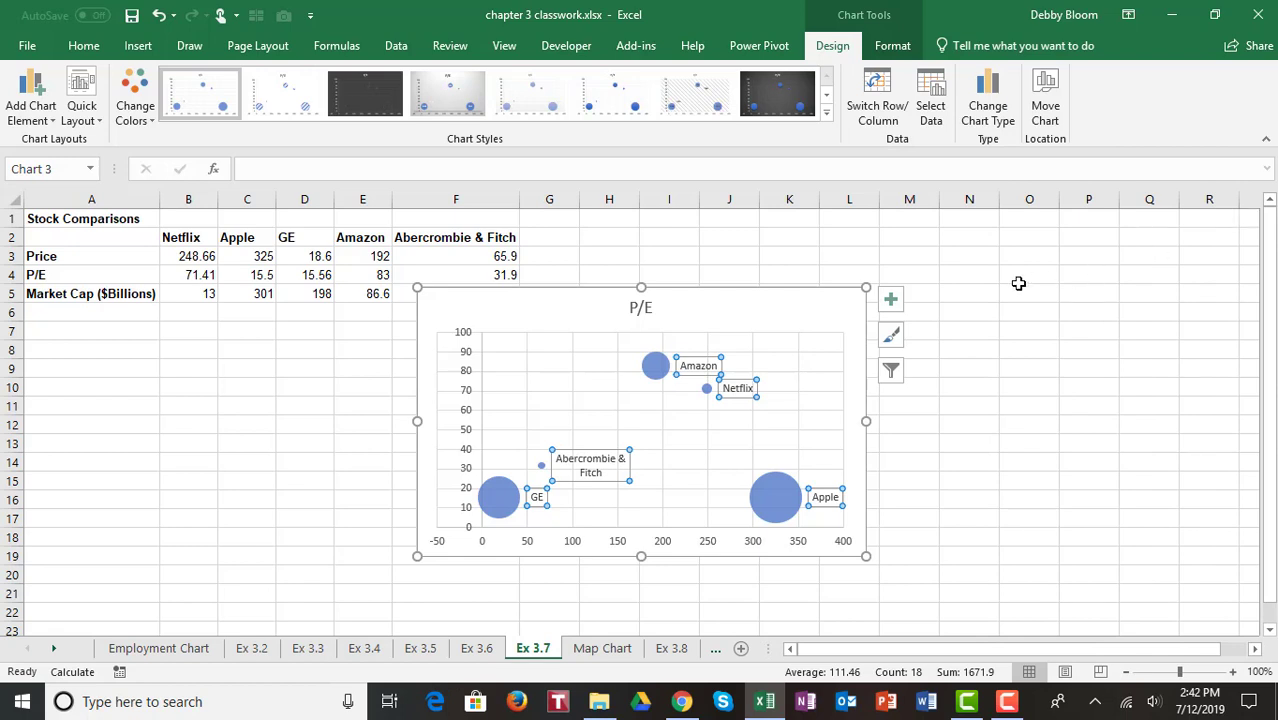
{"action": "left_click_drag", "start_coordinate": [866, 289], "coordinate": [934, 253]}
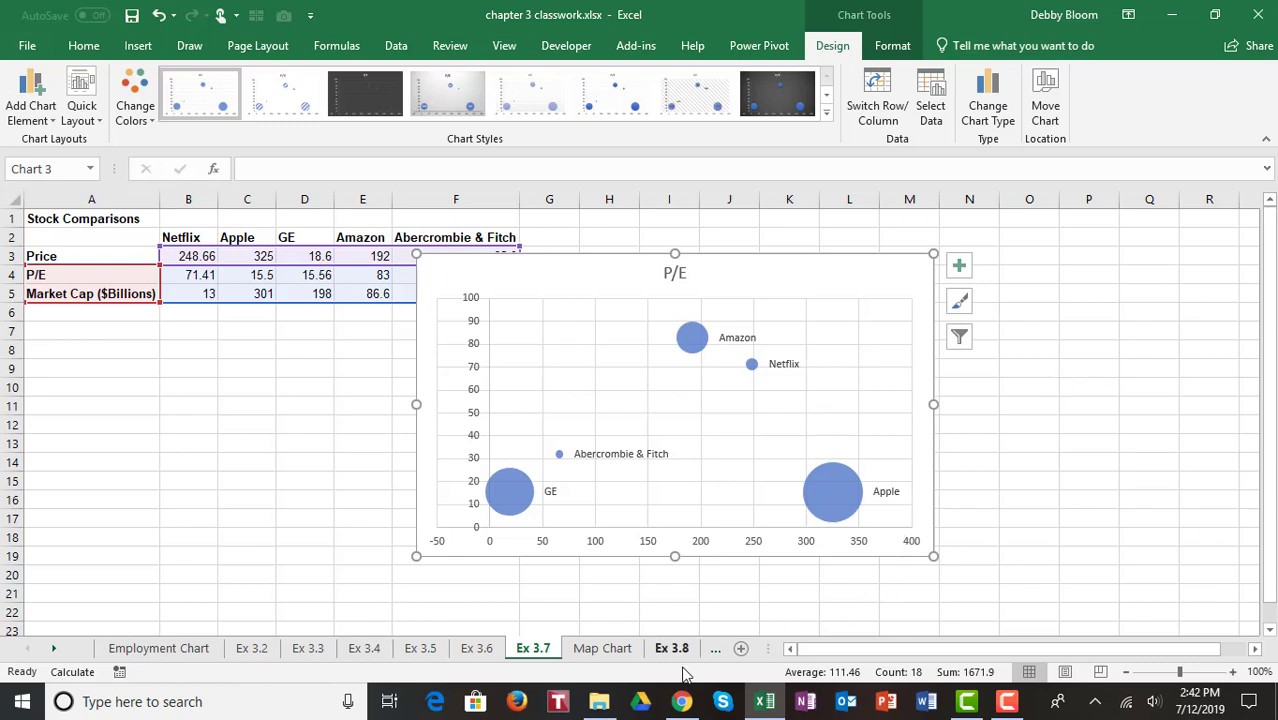
Step: On the Map Chart sheet, select a cell in the State and Population 2010 data and insert a filled map chart
{"action": "left_click", "coordinate": [614, 650]}
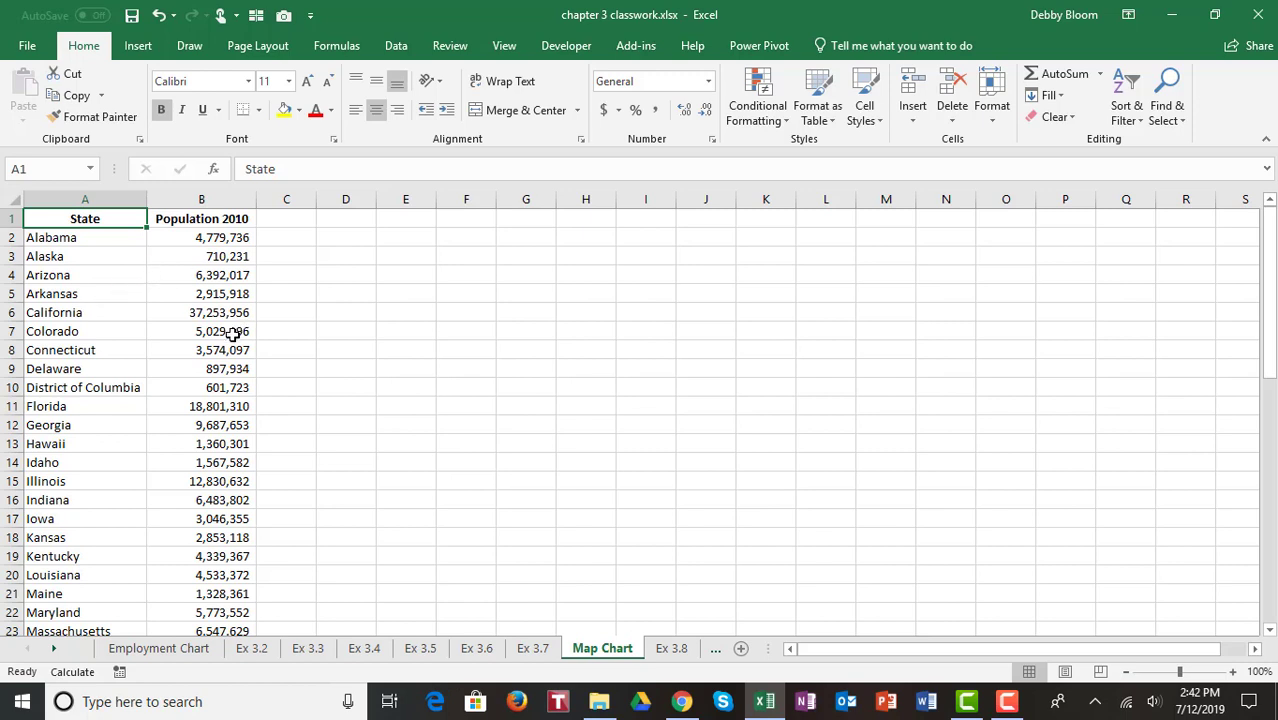
{"action": "left_click", "coordinate": [121, 312]}
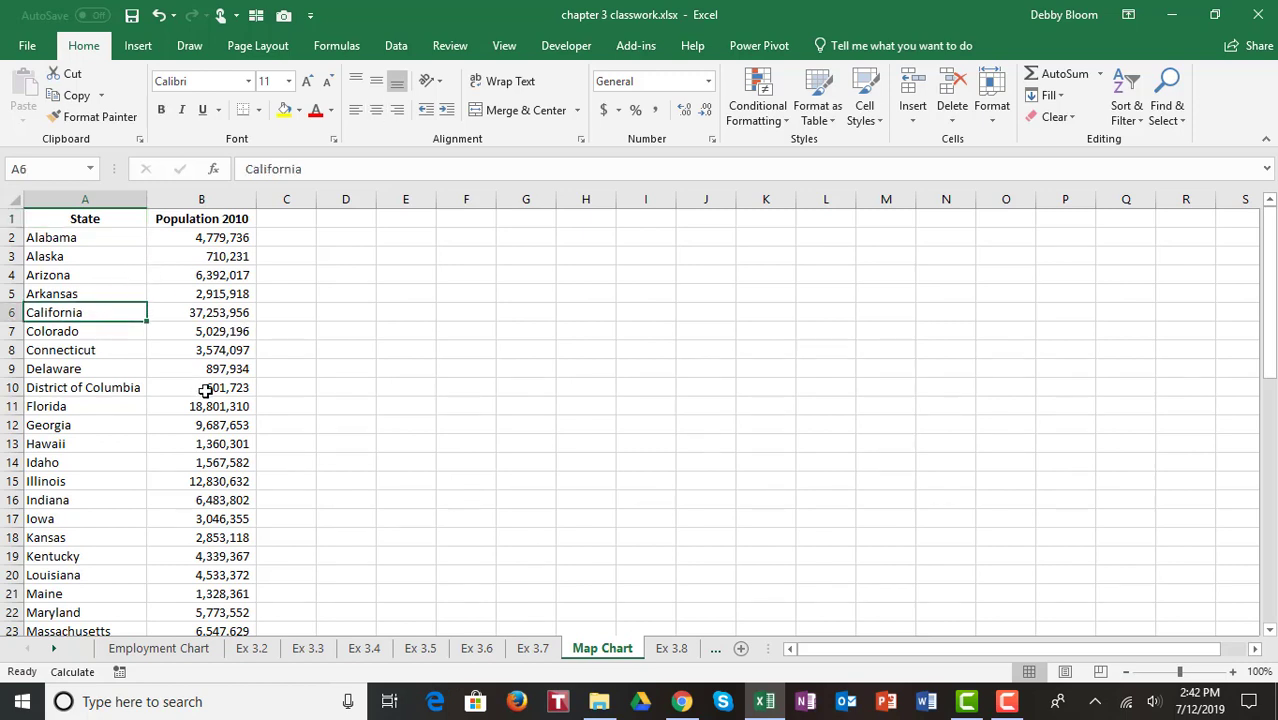
{"action": "left_click", "coordinate": [205, 390]}
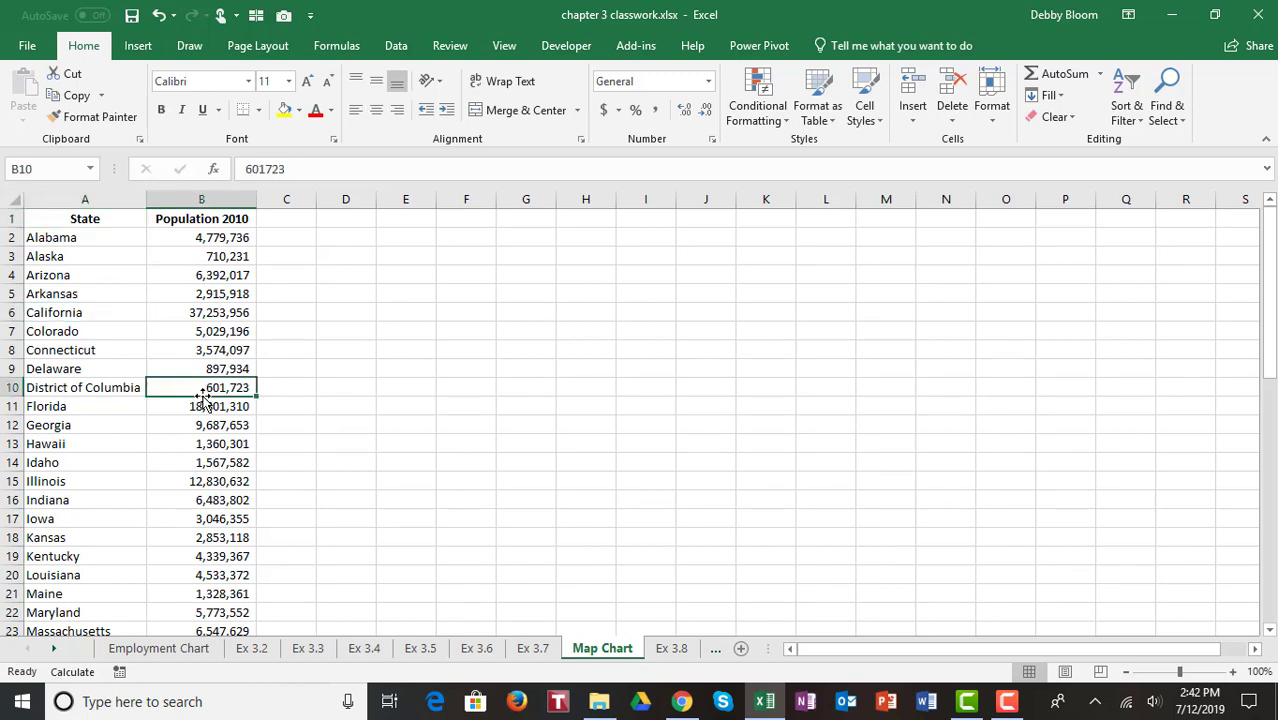
{"action": "left_click", "coordinate": [107, 337]}
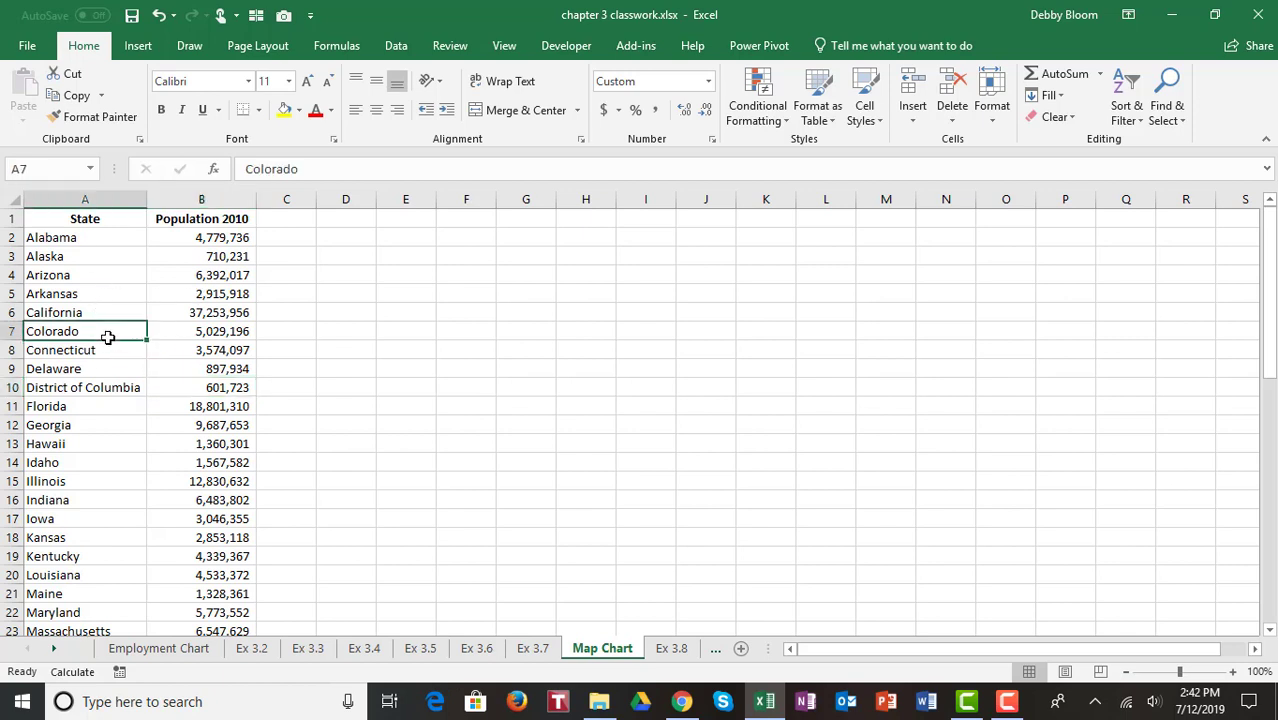
{"action": "left_click", "coordinate": [135, 440]}
{"action": "left_click", "coordinate": [192, 349]}
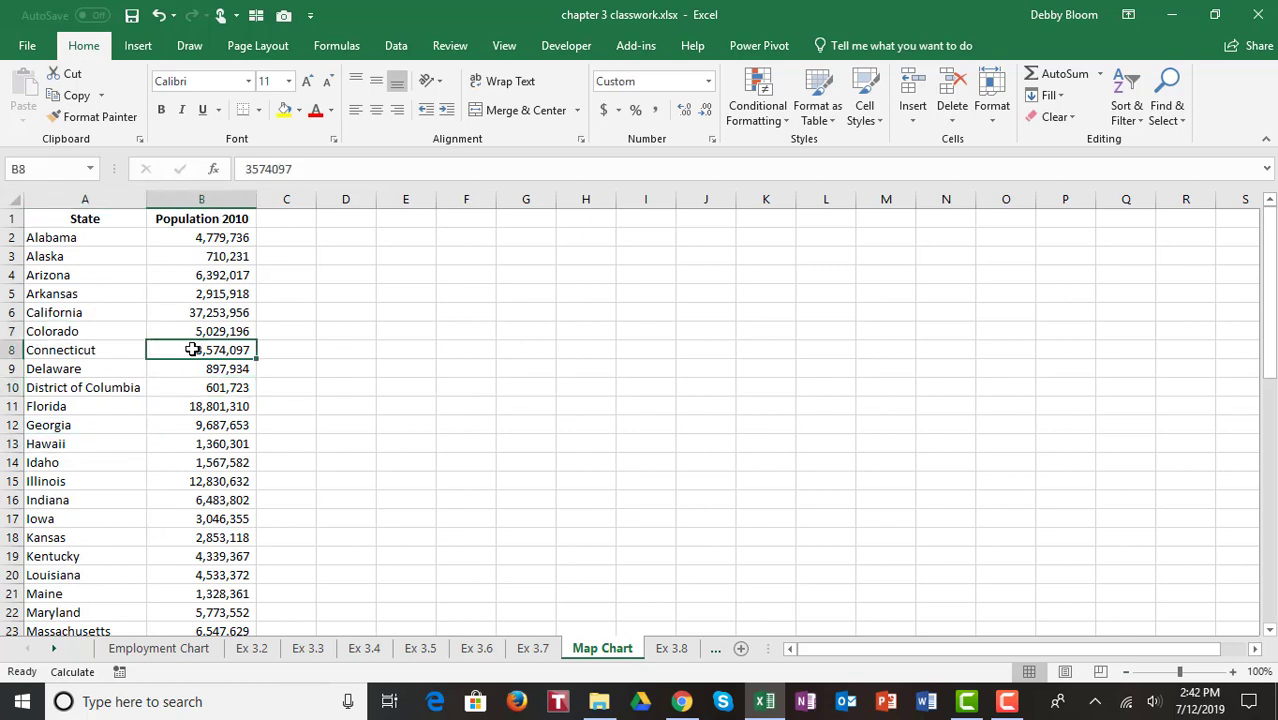
{"action": "left_click", "coordinate": [137, 47]}
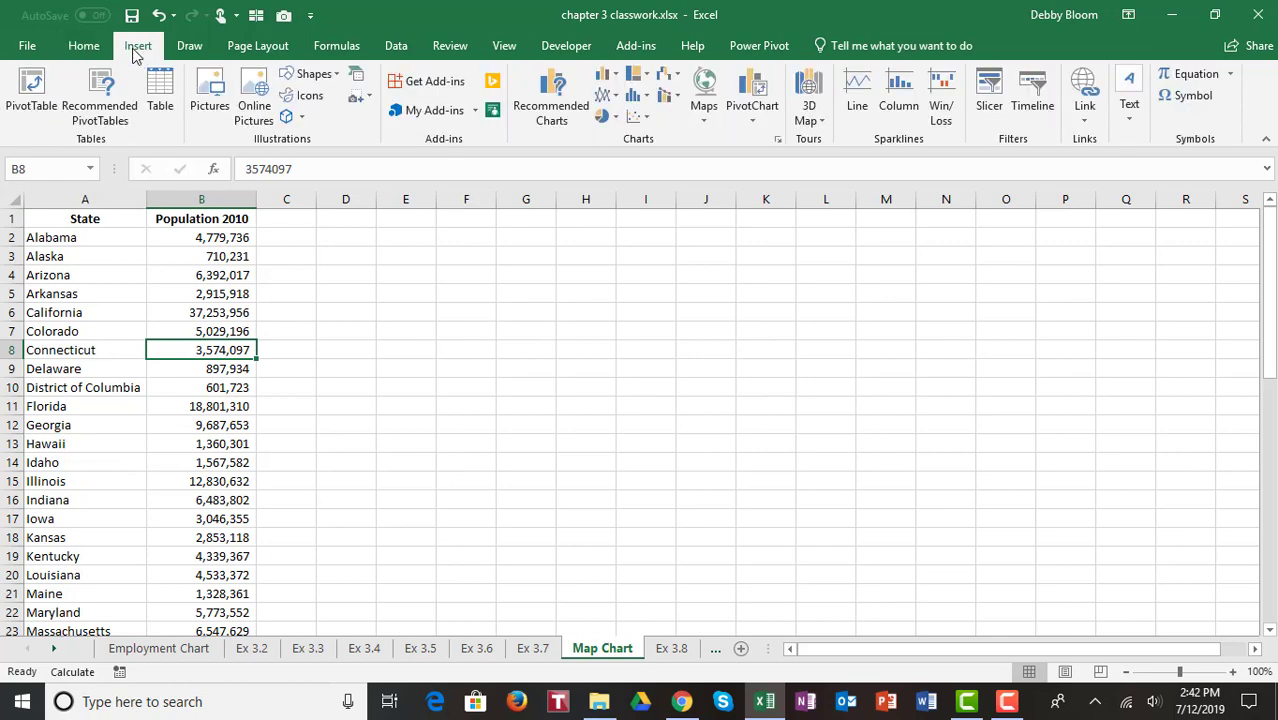
{"action": "left_click", "coordinate": [705, 110]}
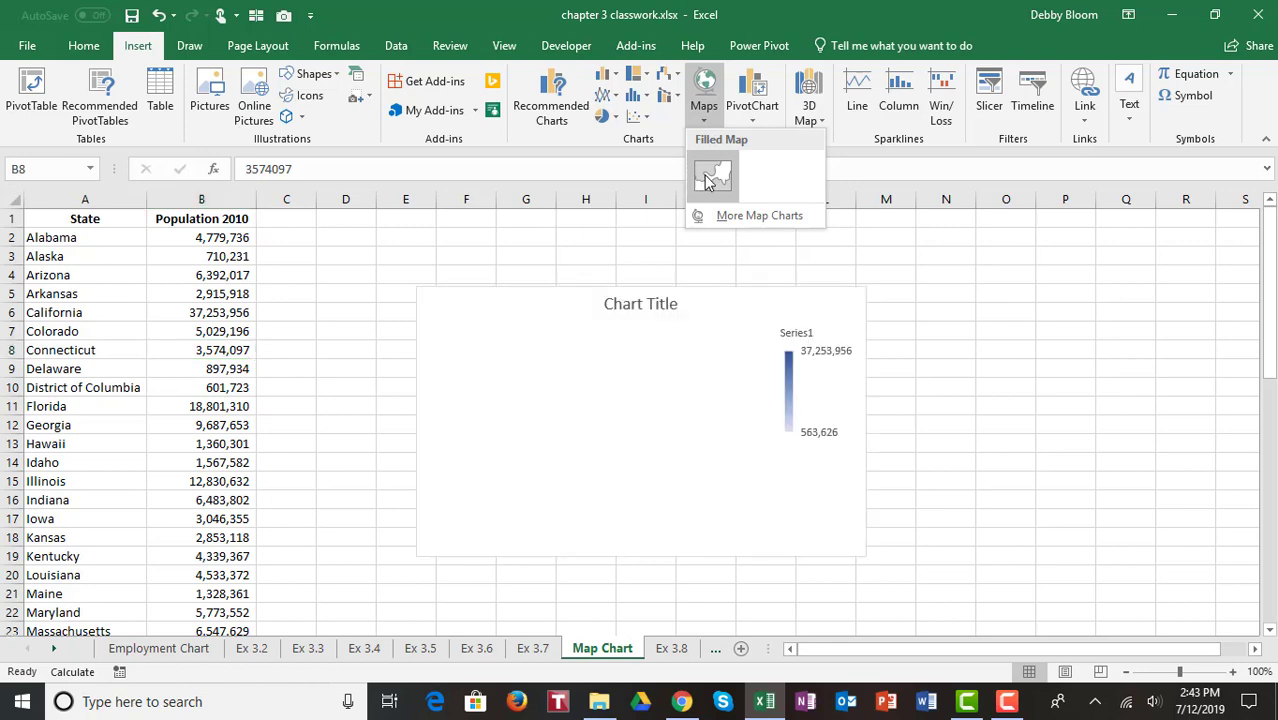
{"action": "left_click", "coordinate": [711, 176]}
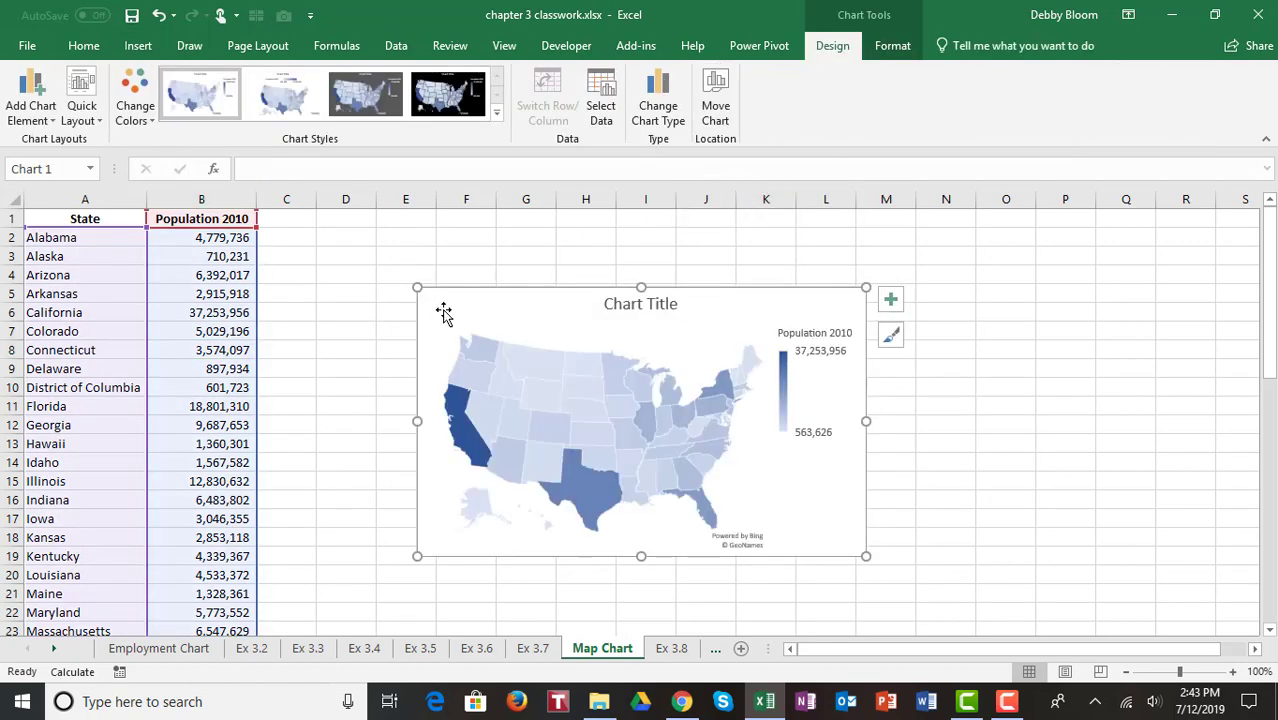
Step: Move the map chart up beside the data and show data labels on it
{"action": "left_click_drag", "start_coordinate": [418, 287], "coordinate": [338, 222]}
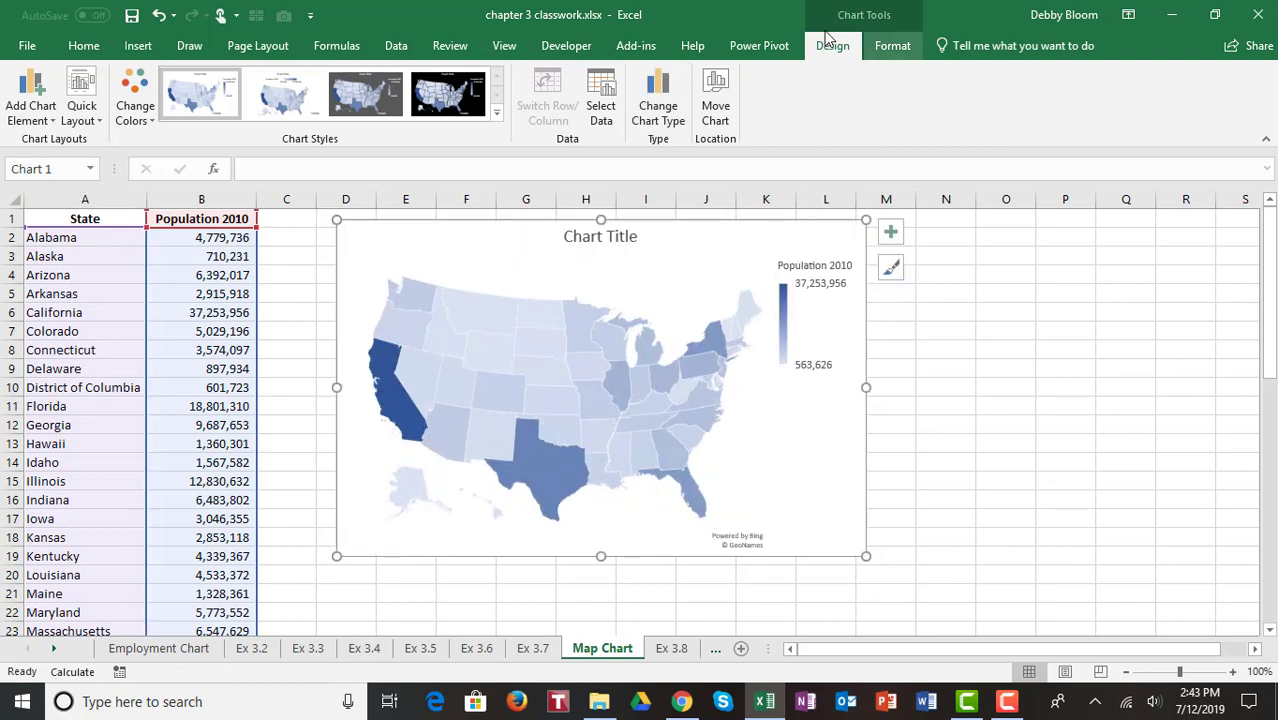
{"action": "left_click", "coordinate": [52, 118]}
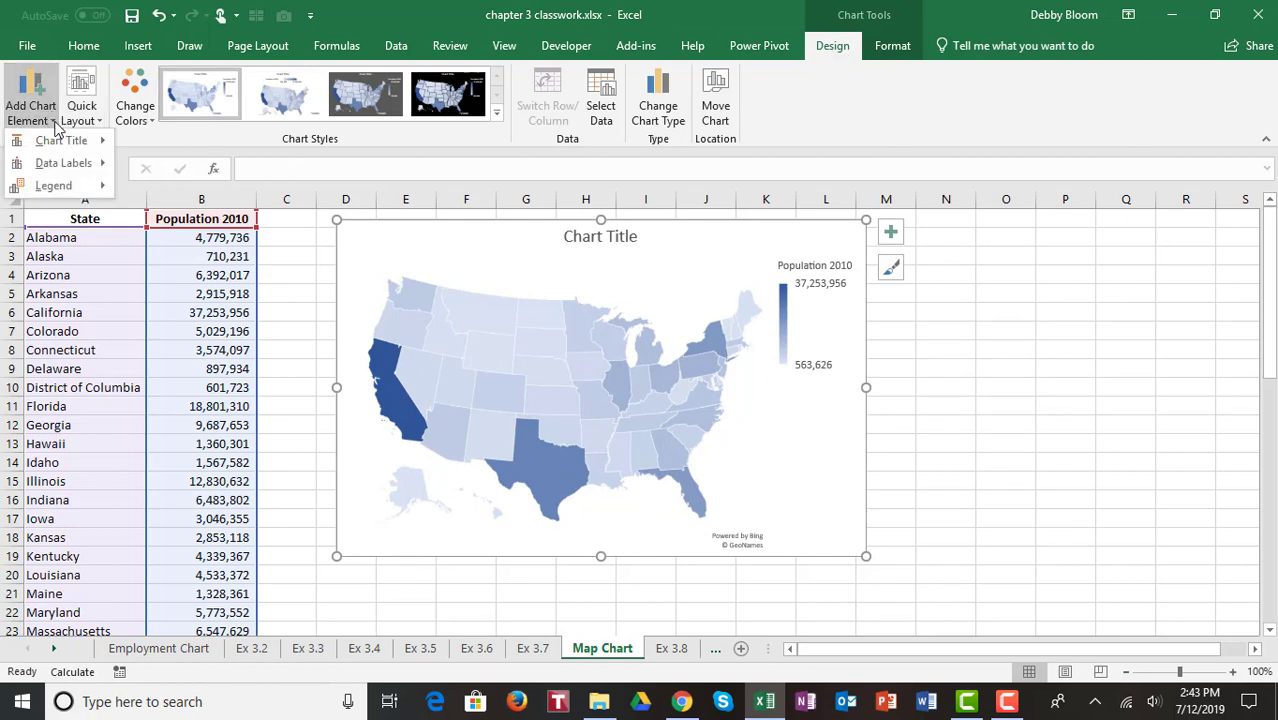
{"action": "mouse_move", "coordinate": [82, 168]}
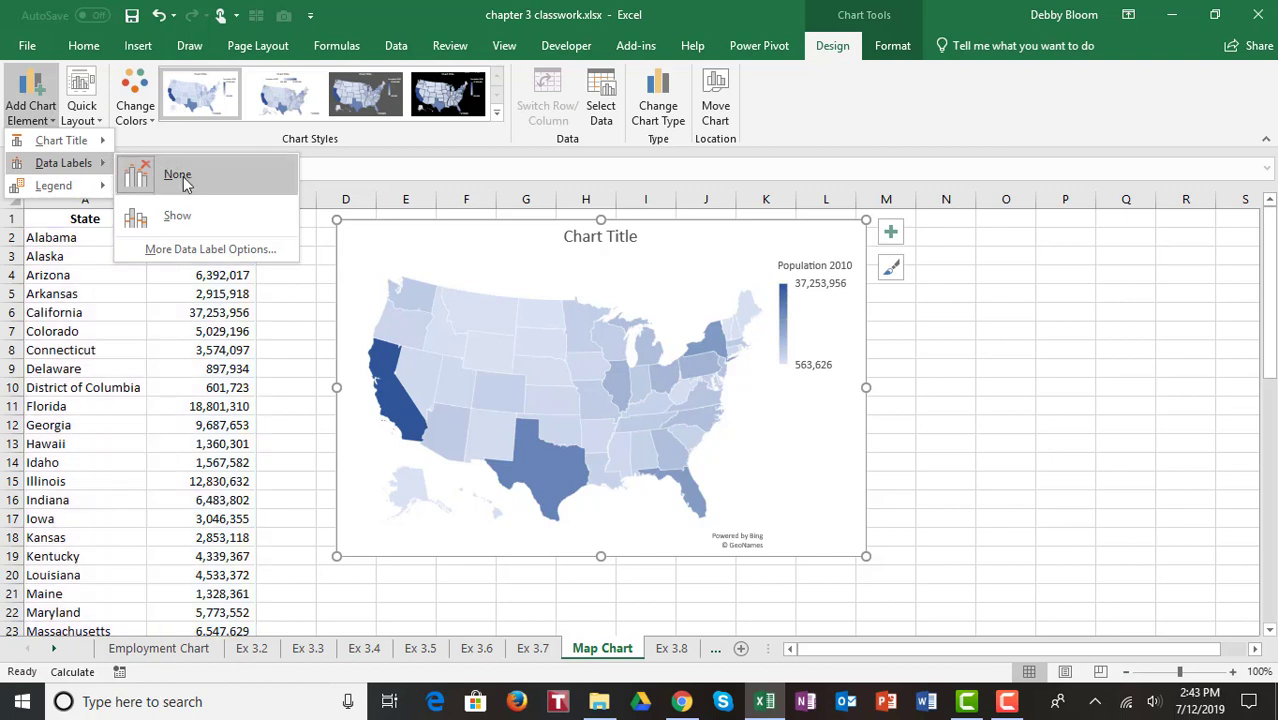
{"action": "left_click", "coordinate": [174, 220]}
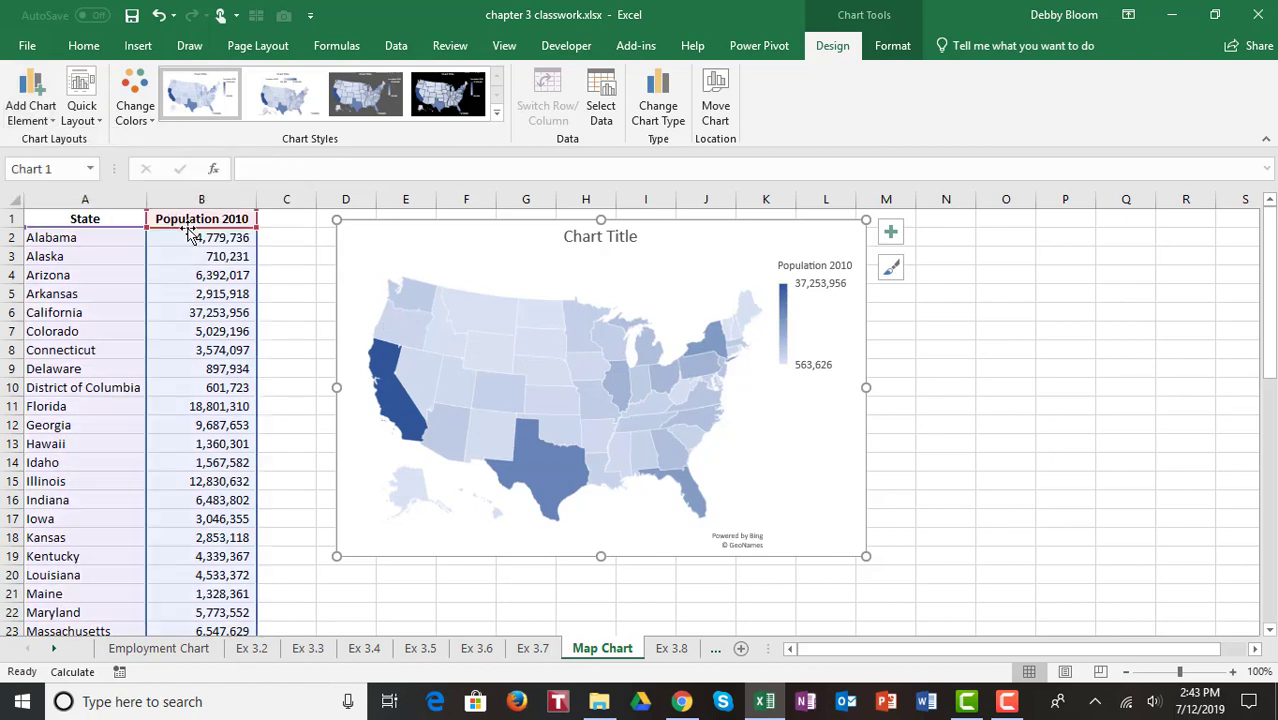
Step: Enlarge the map chart so it spans about columns D through O
{"action": "left_click_drag", "start_coordinate": [865, 557], "coordinate": [1010, 616]}
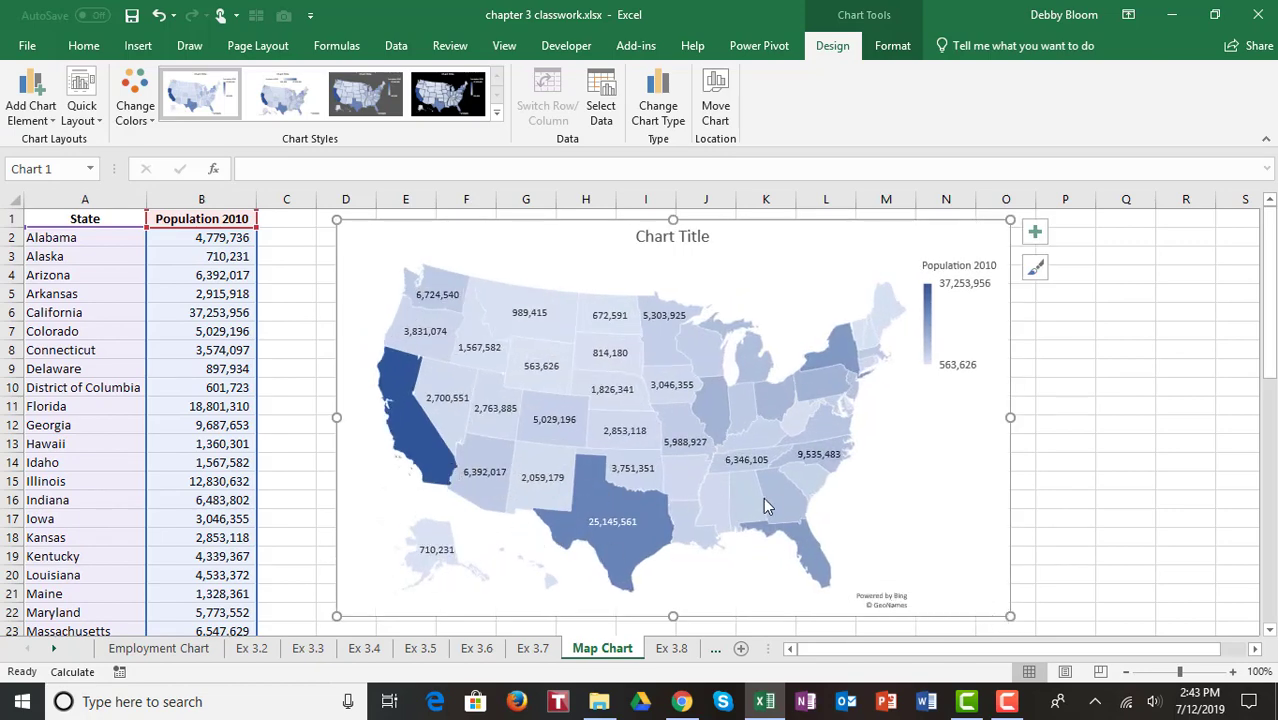
{"action": "mouse_move", "coordinate": [748, 505]}
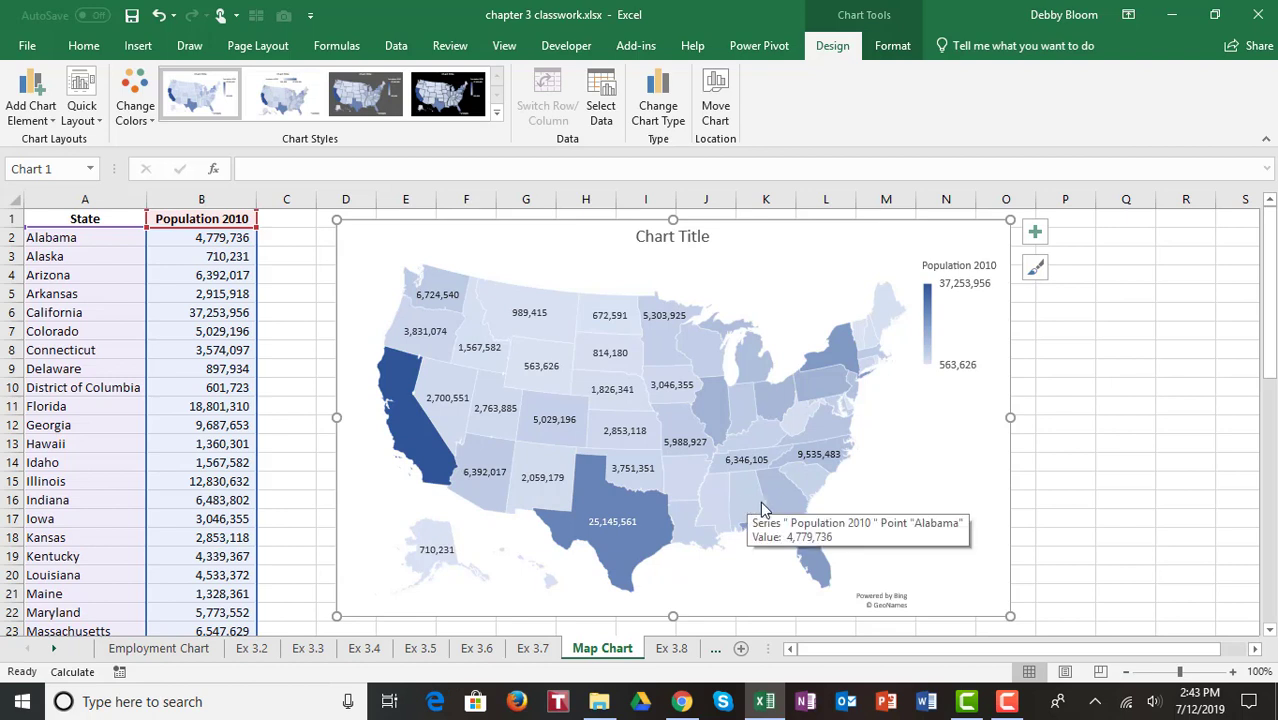
{"action": "mouse_move", "coordinate": [793, 513]}
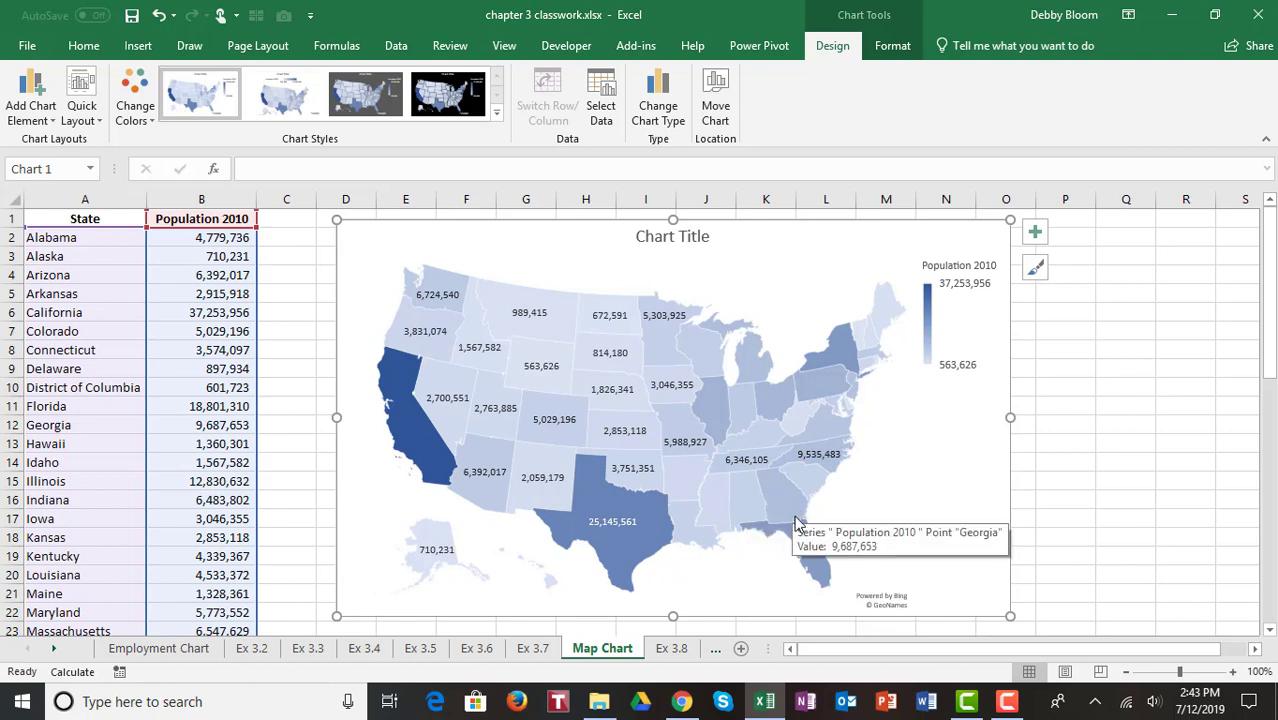
{"action": "mouse_move", "coordinate": [810, 560]}
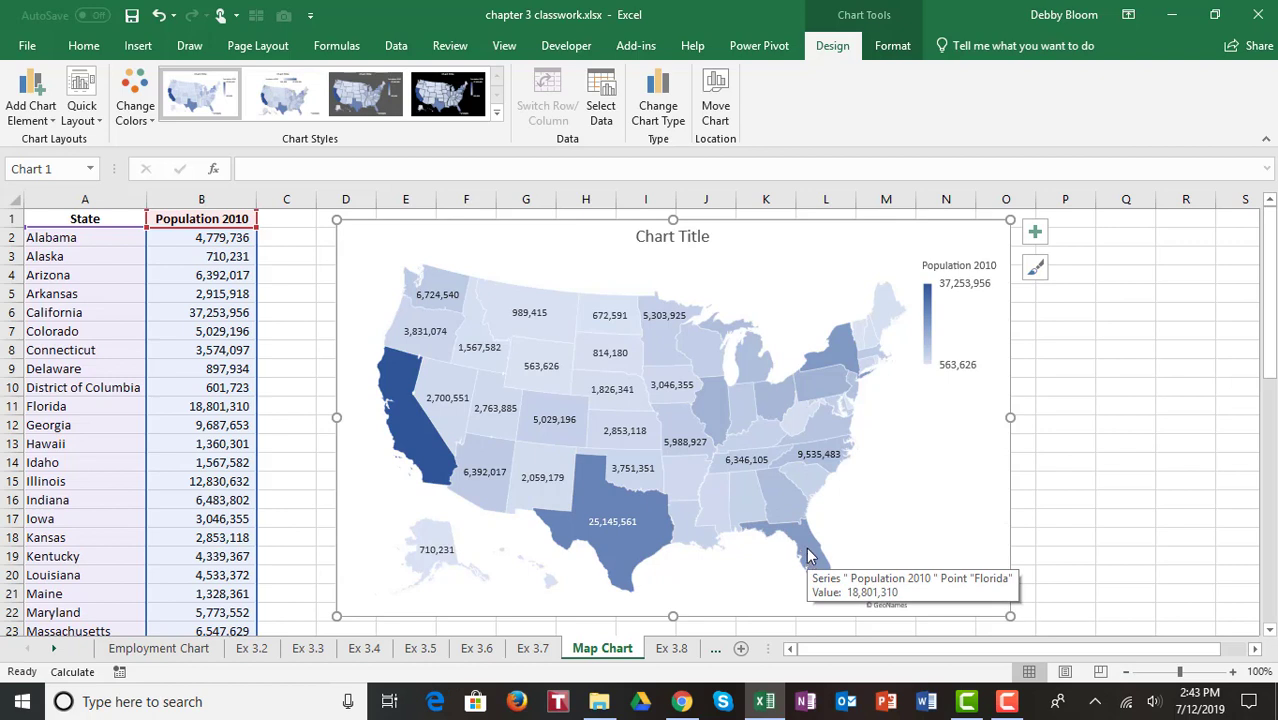
{"action": "mouse_move", "coordinate": [845, 357]}
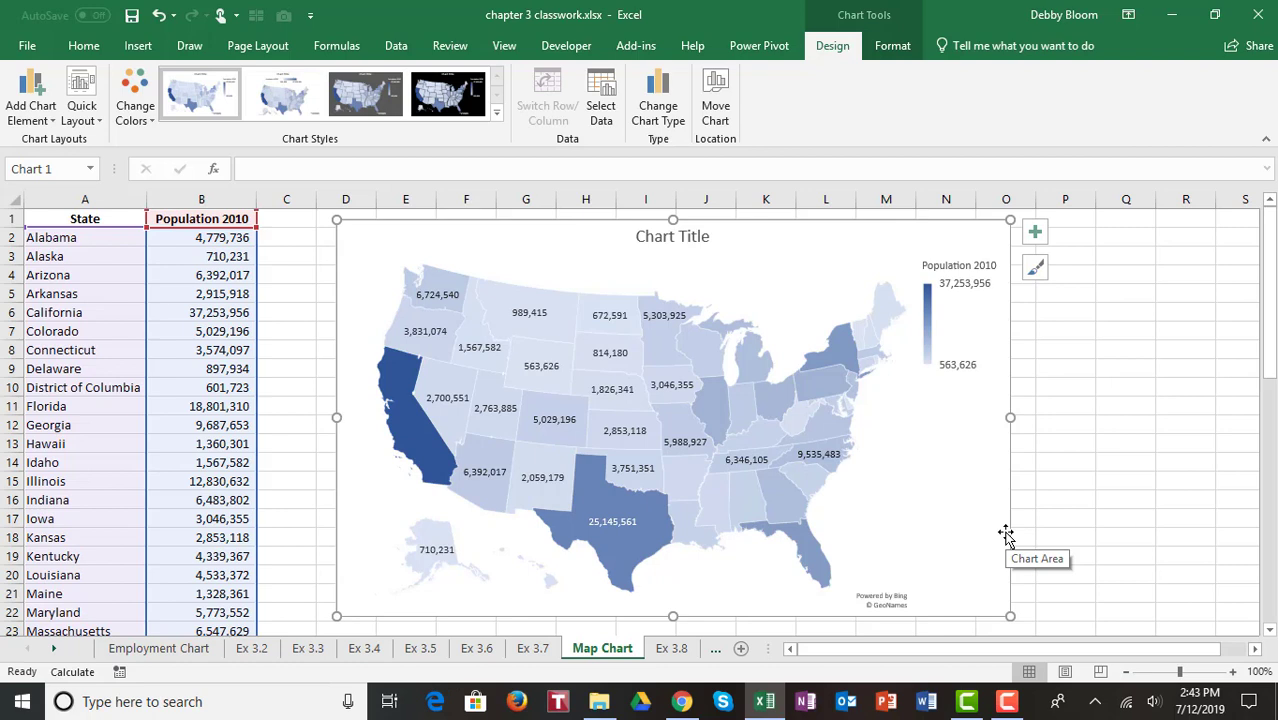
{"action": "left_click", "coordinate": [1015, 702]}
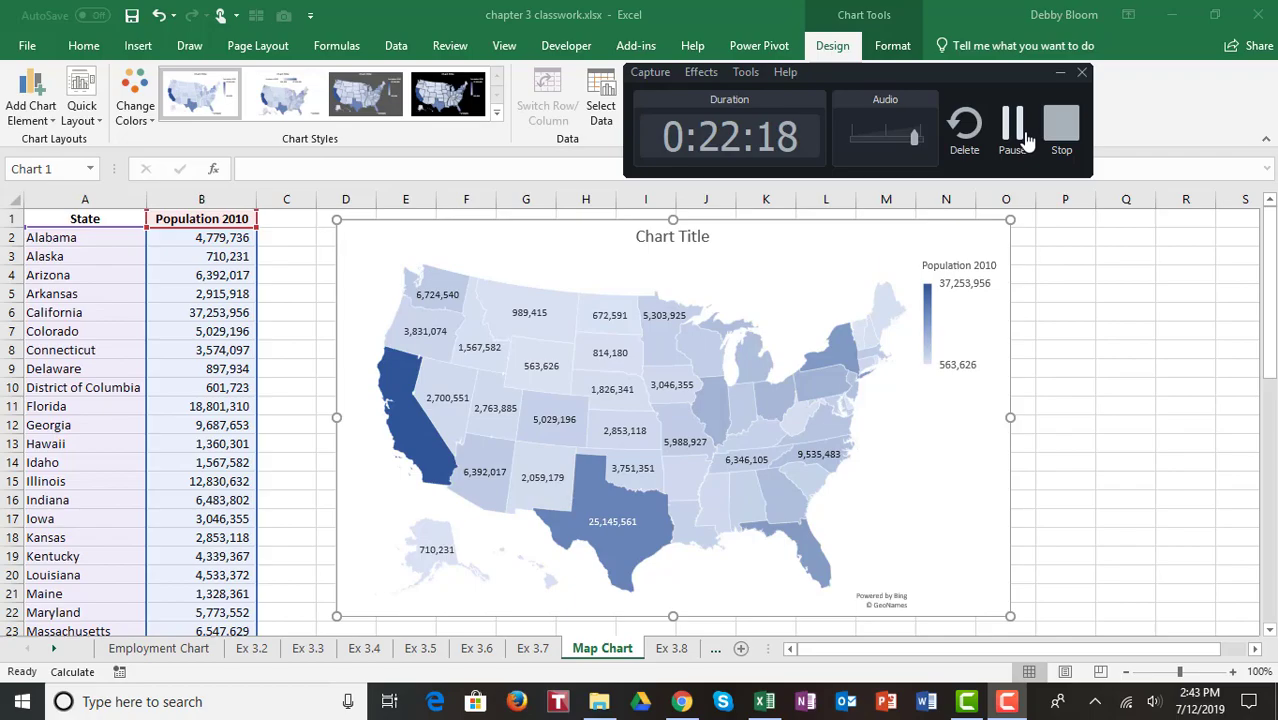